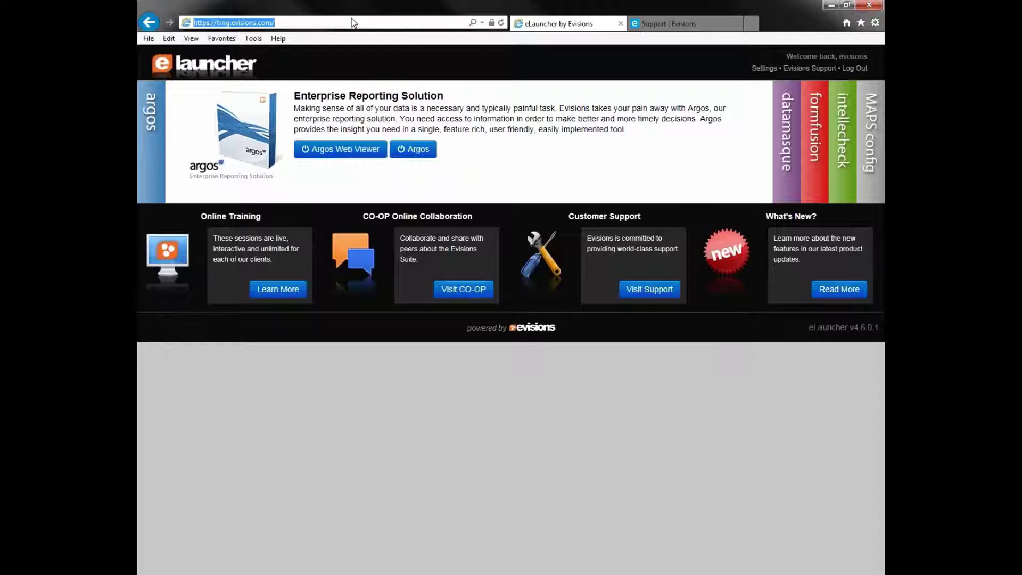
Launch IntelleCheck from its eLauncher panel, allow the browser prompt, and restore the window.
{"action": "left_click", "coordinate": [842, 133]}
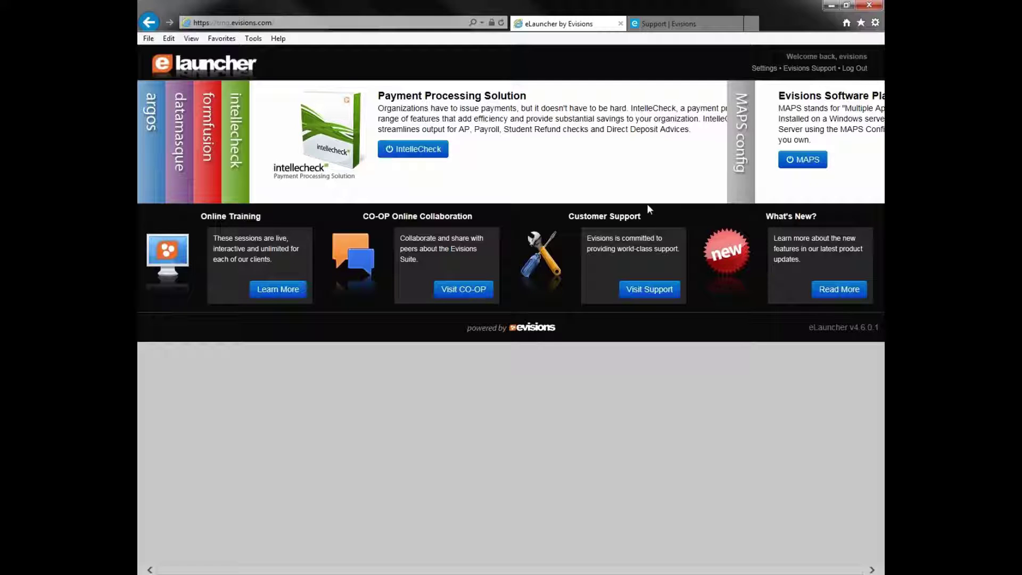
{"action": "left_click", "coordinate": [422, 153]}
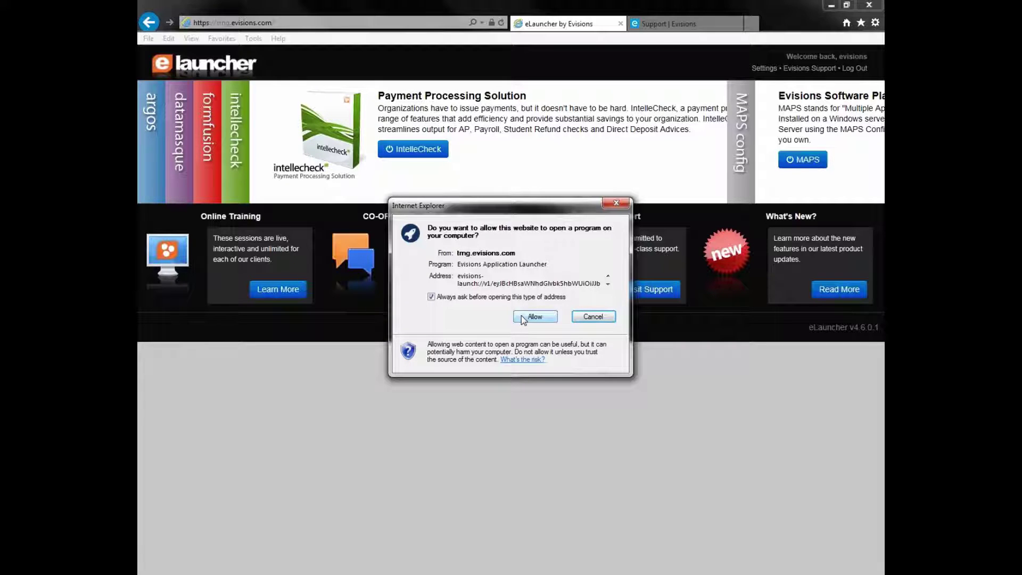
{"action": "left_click", "coordinate": [521, 316]}
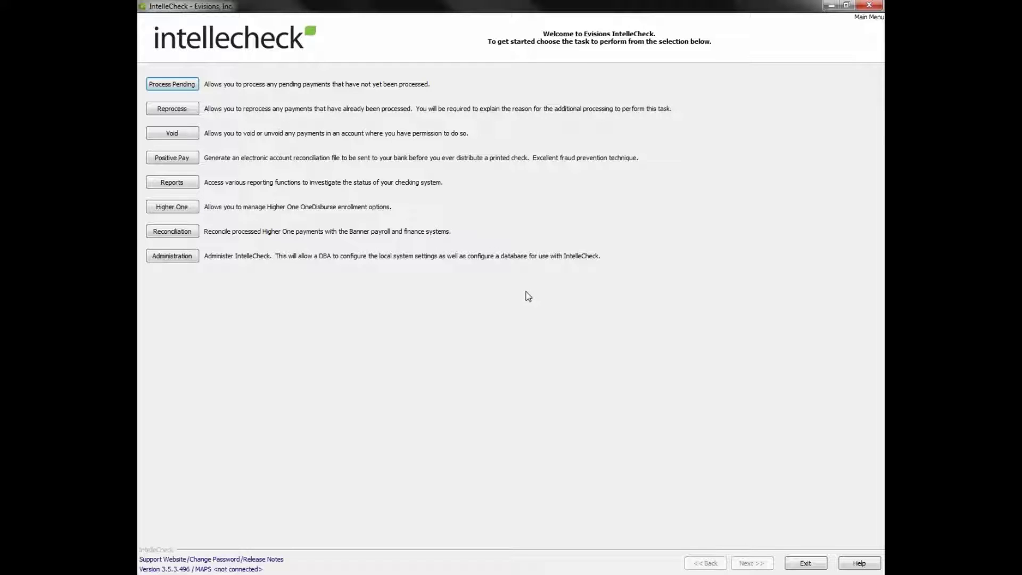
{"action": "left_click_drag", "start_coordinate": [549, 5], "coordinate": [550, 46]}
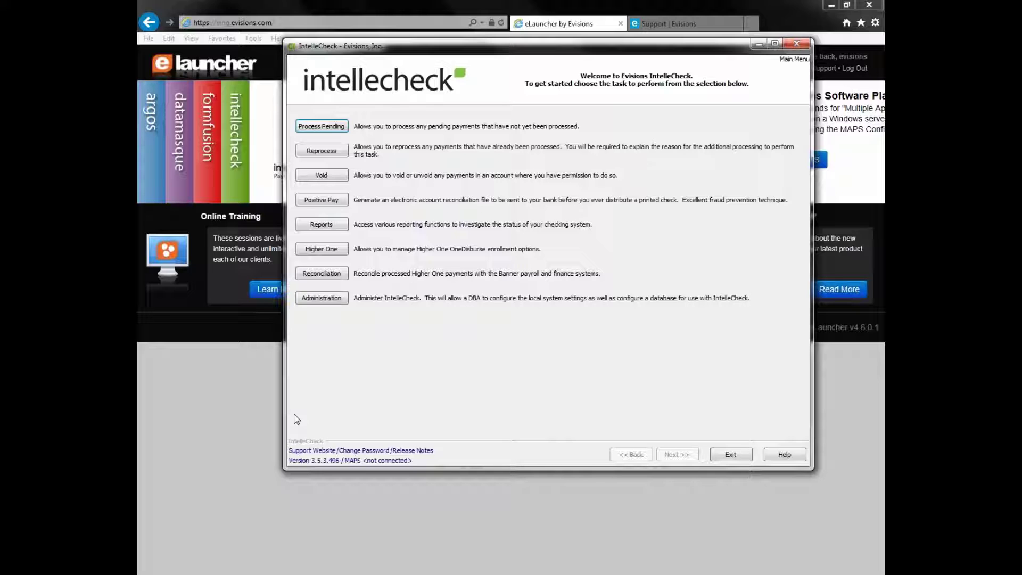
Minimize the IntelleCheck main menu from the taskbar to return to eLauncher.
{"action": "left_click", "coordinate": [330, 573]}
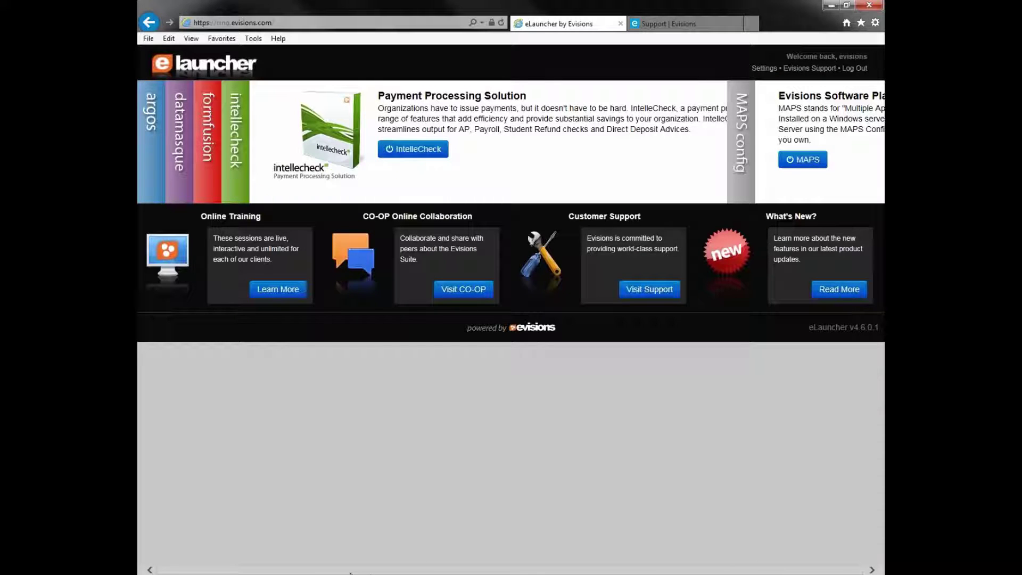
Minimize the browser and IntelleCheck windows to reveal the IntelleCheck Capabilities slide.
{"action": "left_click", "coordinate": [336, 573]}
{"action": "left_click", "coordinate": [337, 573]}
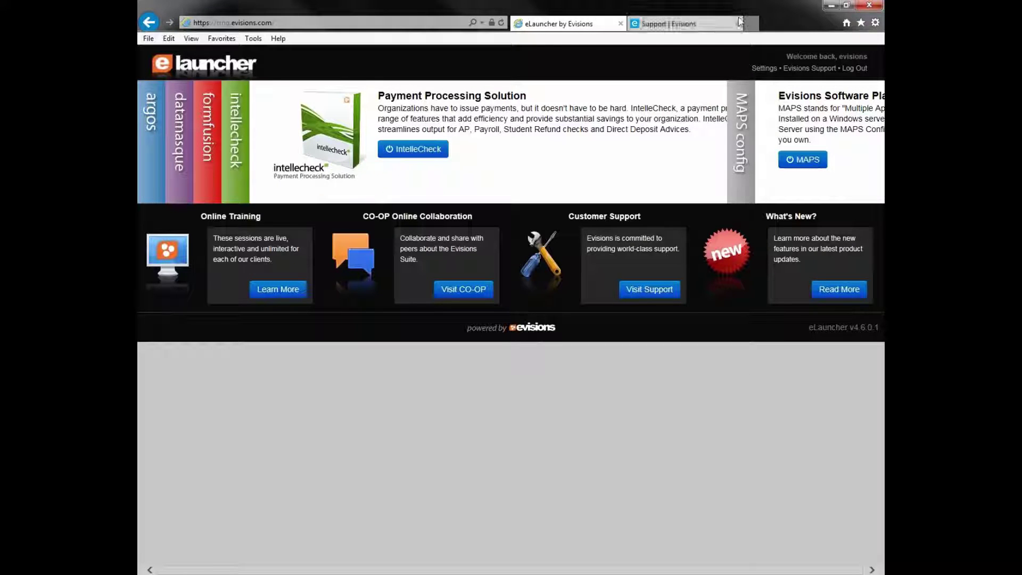
{"action": "left_click", "coordinate": [832, 8]}
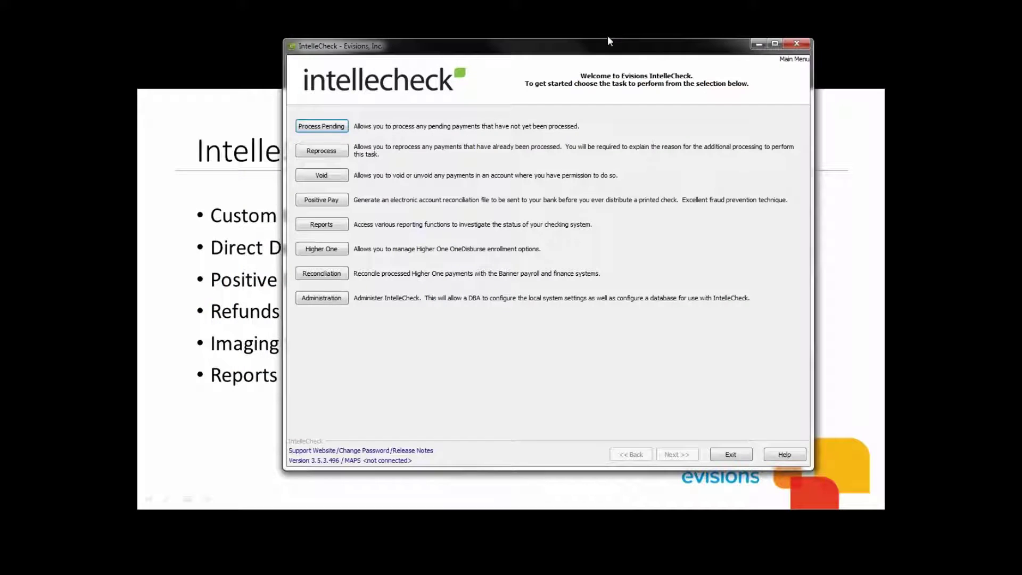
{"action": "left_click", "coordinate": [758, 44]}
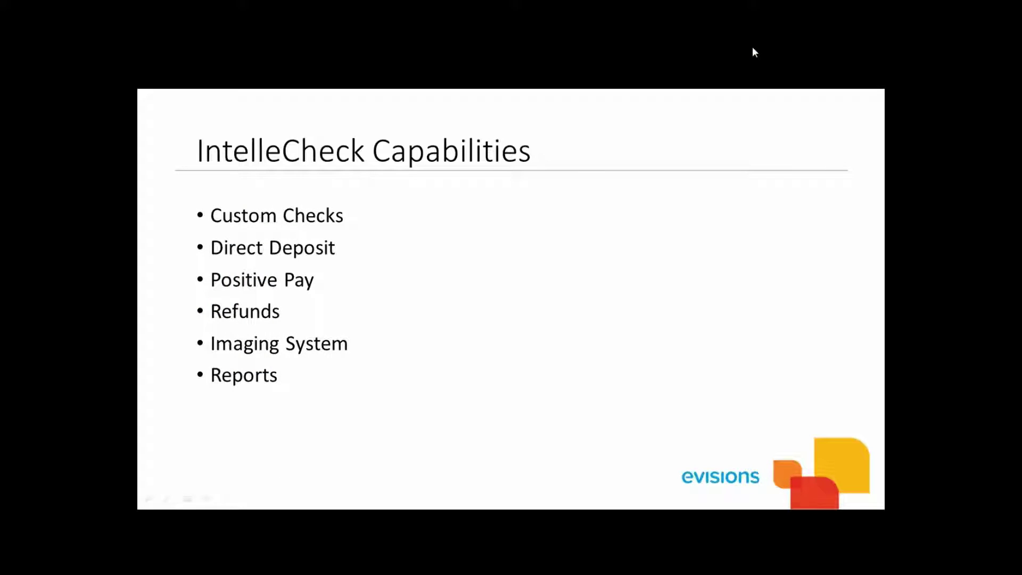
Advance the presentation past the Support Objectives slide to the CO-OP overview.
{"action": "left_click", "coordinate": [753, 46]}
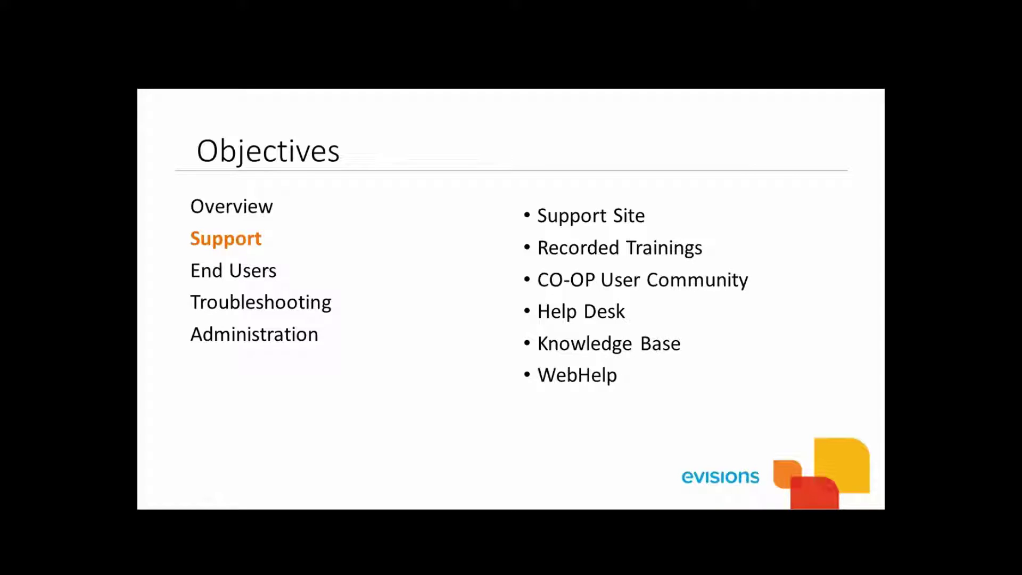
{"action": "left_click", "coordinate": [486, 481]}
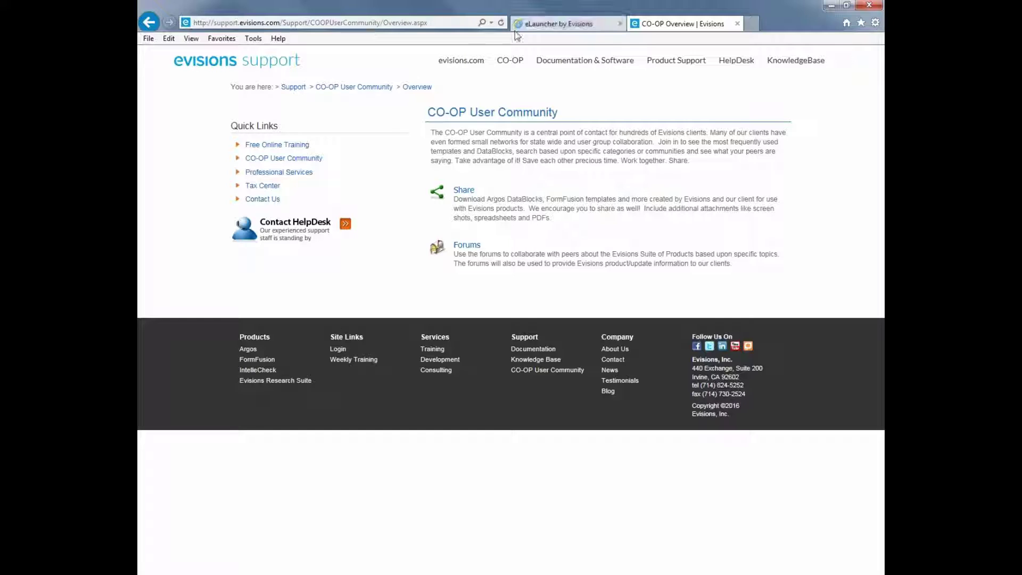
Browse from the HelpDesk overview to the KnowledgeBase page with Argos topic categories.
{"action": "left_click", "coordinate": [732, 65]}
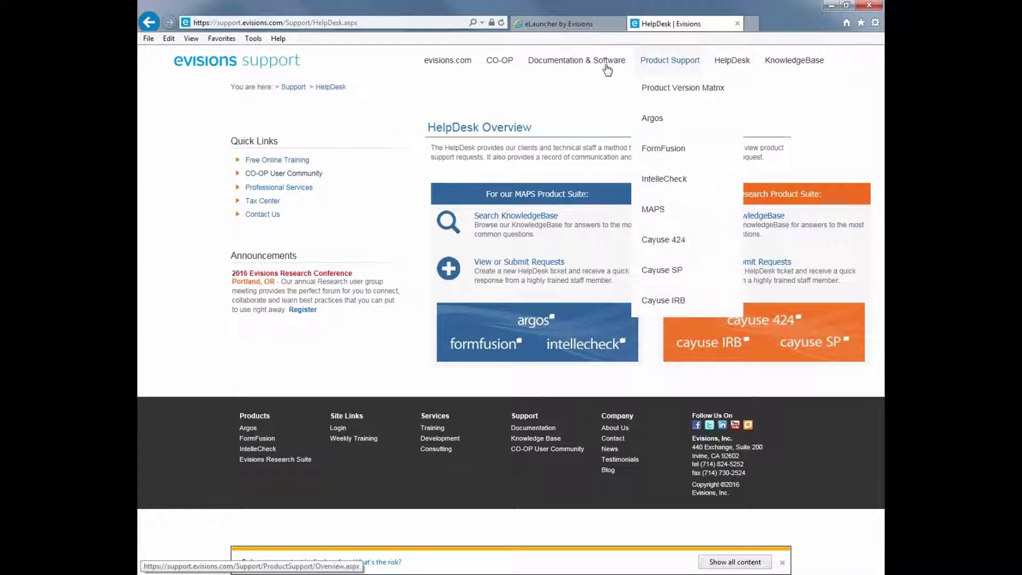
{"action": "left_click", "coordinate": [770, 64]}
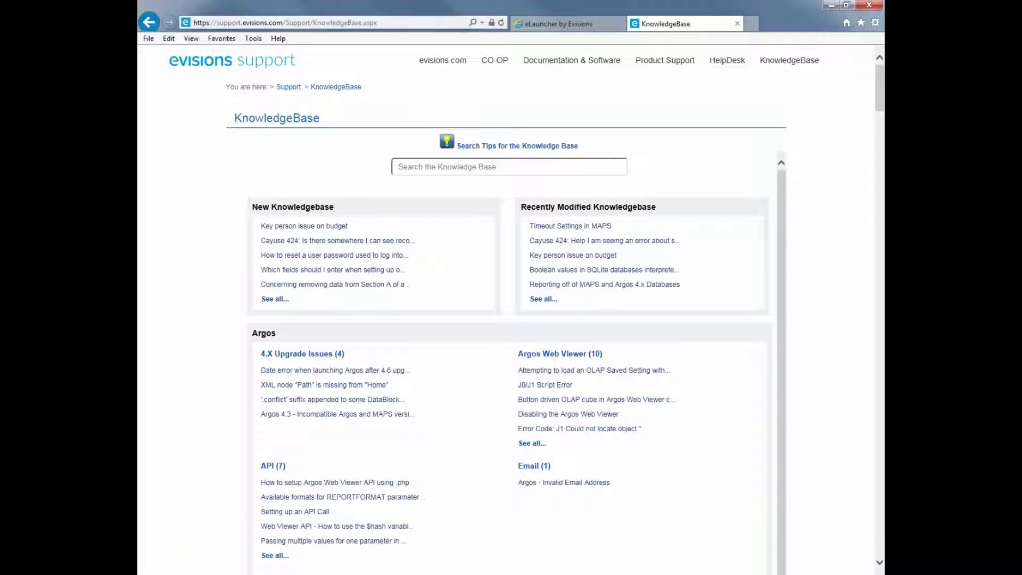
Search the KnowledgeBase for 'no checks appear', then minimize the browser.
{"action": "left_click", "coordinate": [564, 166]}
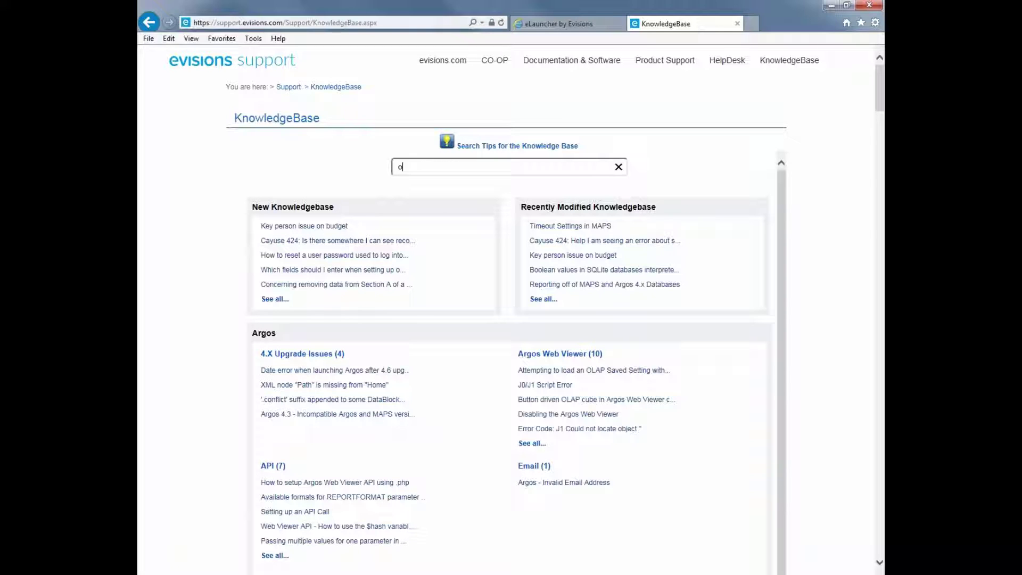
{"action": "type", "text": "no checks appear"}
{"action": "key", "text": "Return"}
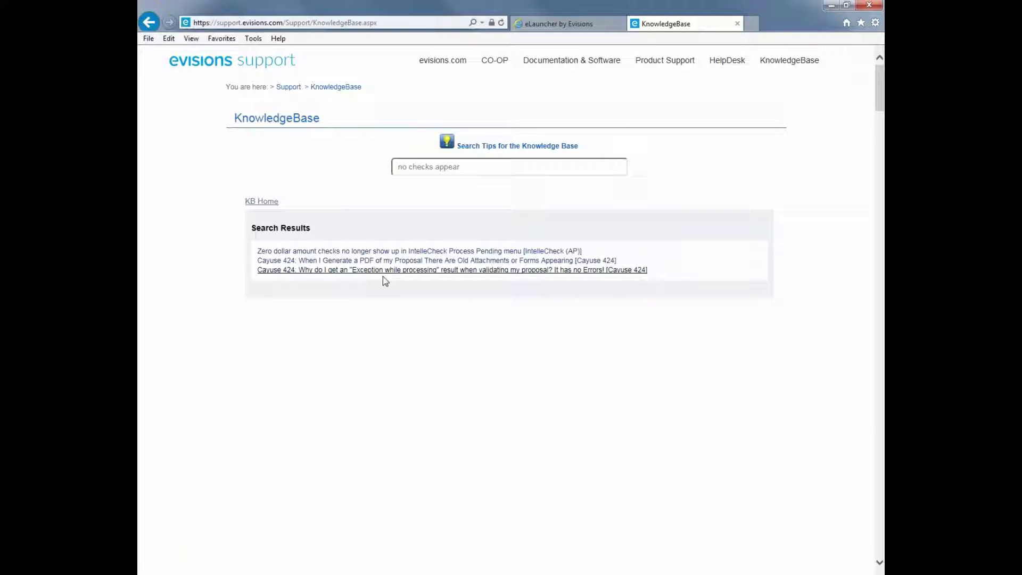
{"action": "left_click", "coordinate": [832, 6]}
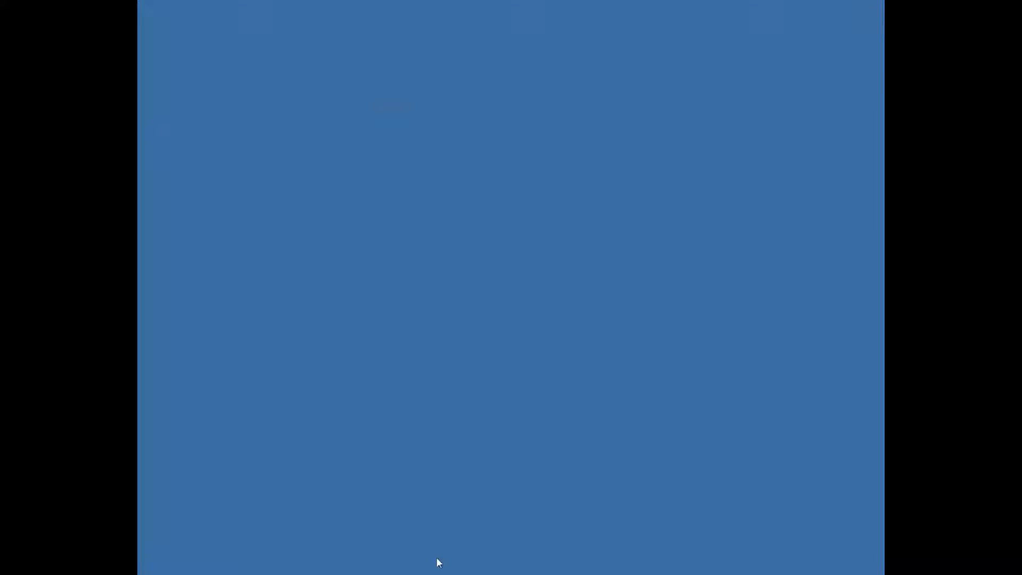
Restore and maximize the IntelleCheck main menu, then open its help with F1.
{"action": "left_click", "coordinate": [405, 573]}
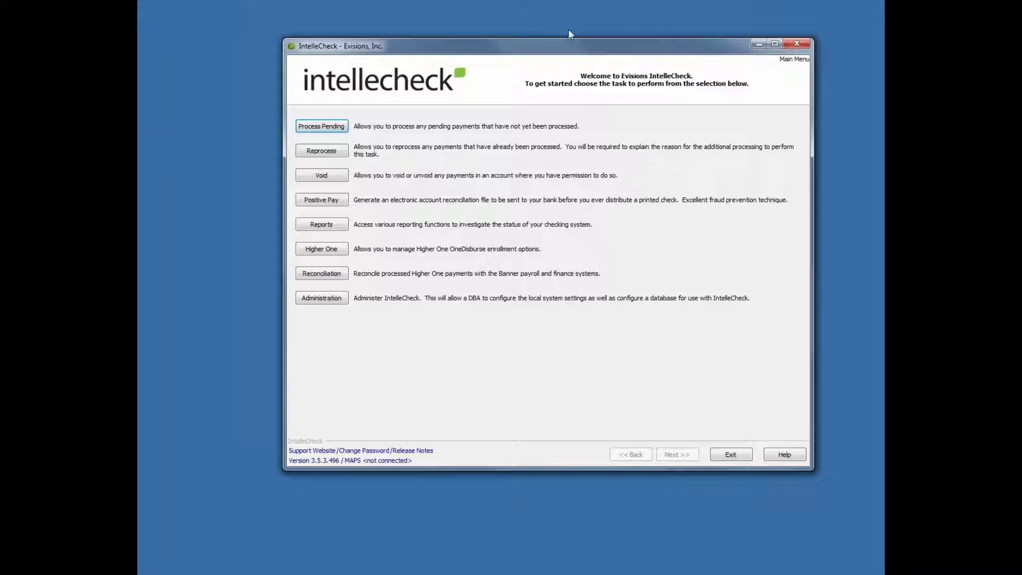
{"action": "double_click", "coordinate": [568, 47]}
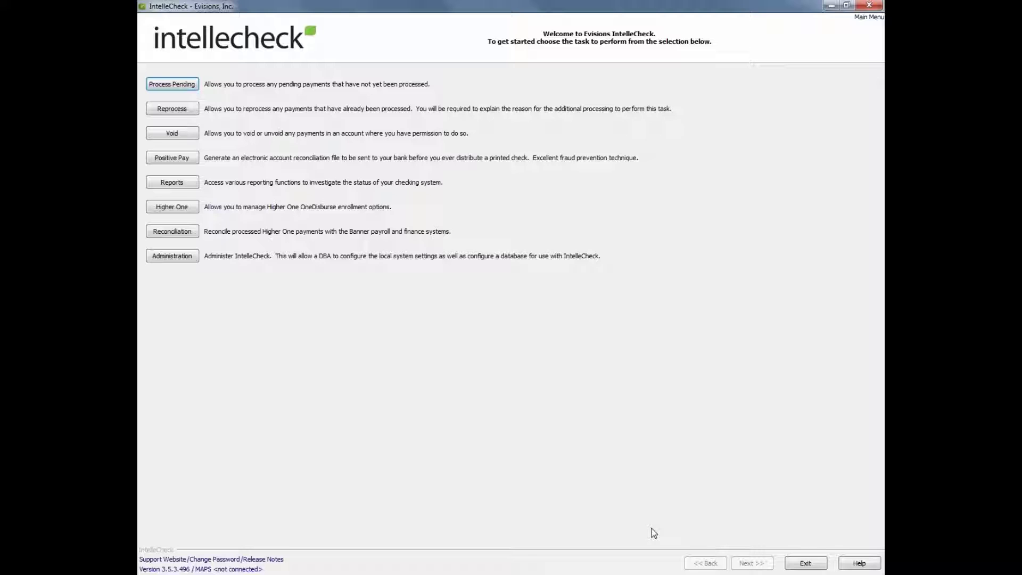
{"action": "key", "text": "F1"}
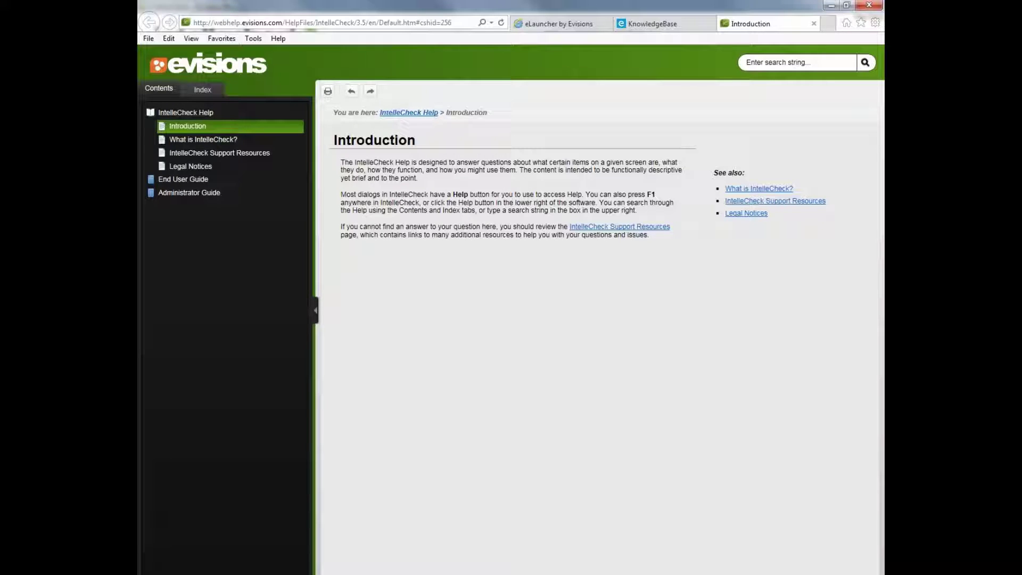
Minimize the help browser and restore the IntelleCheck_3.5 presentation.
{"action": "left_click", "coordinate": [832, 6]}
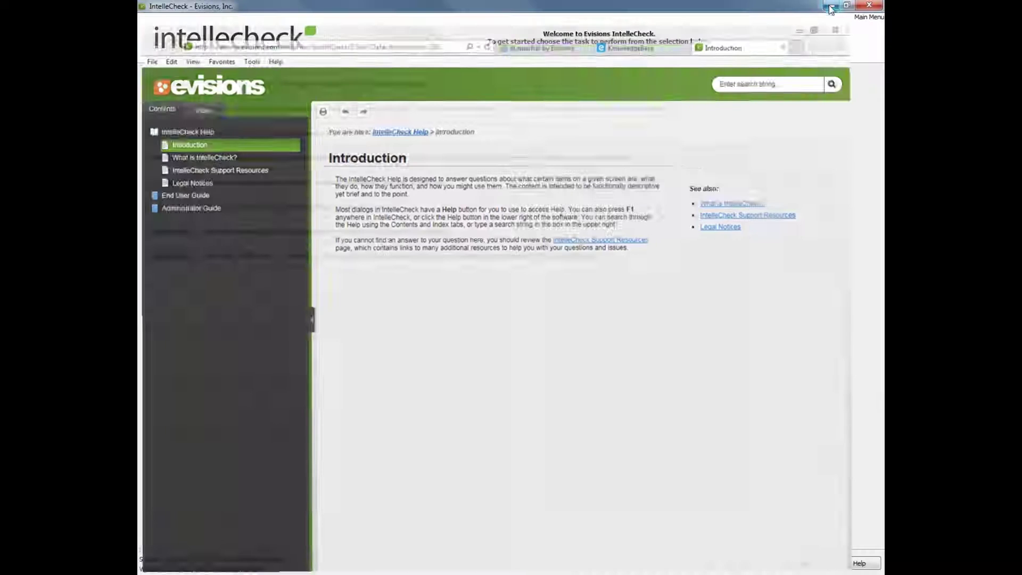
{"action": "left_click", "coordinate": [344, 572]}
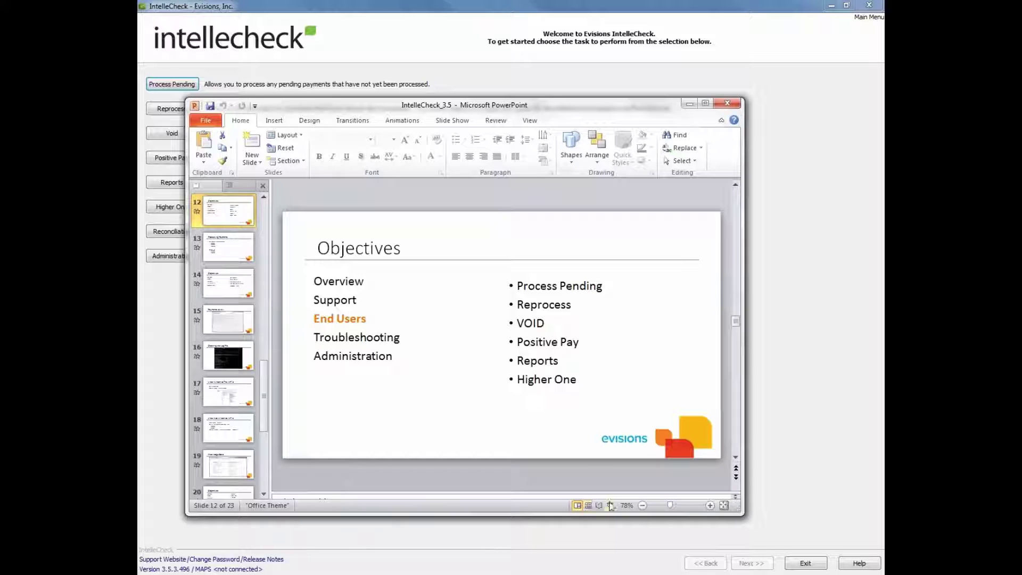
Present the End Users Objectives slide full screen and advance to Processing Payments.
{"action": "left_click", "coordinate": [610, 505]}
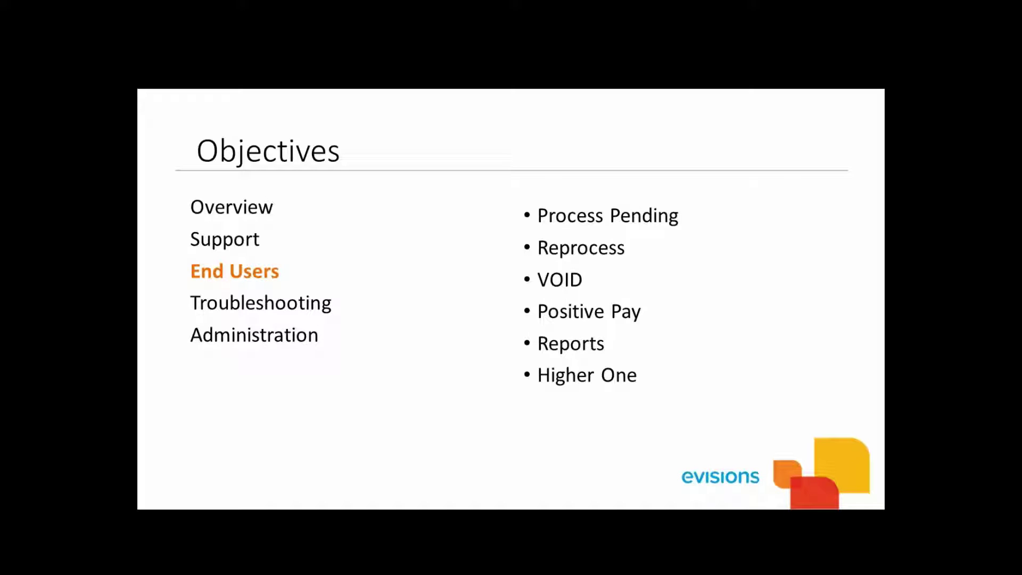
{"action": "key", "text": "Right"}
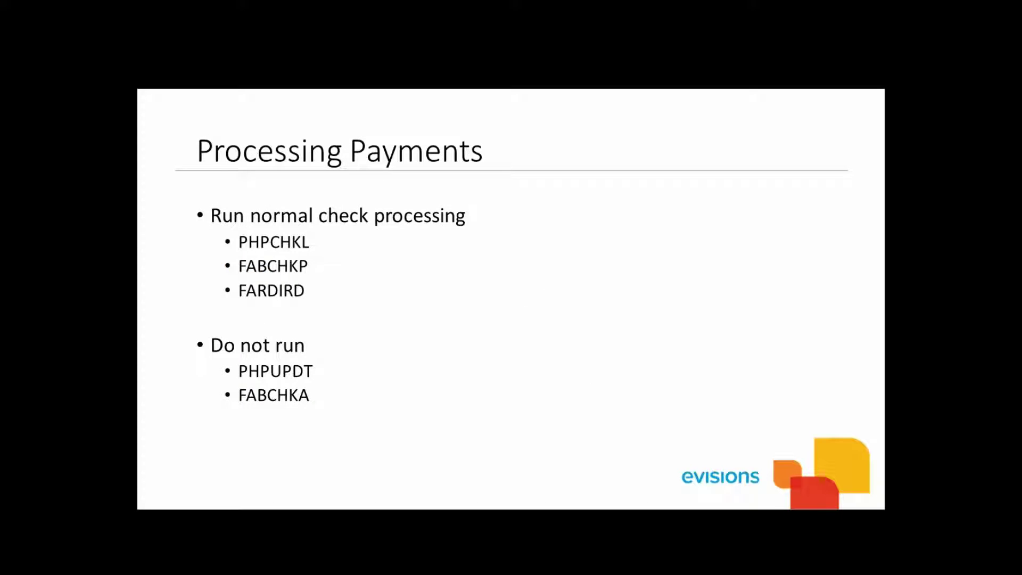
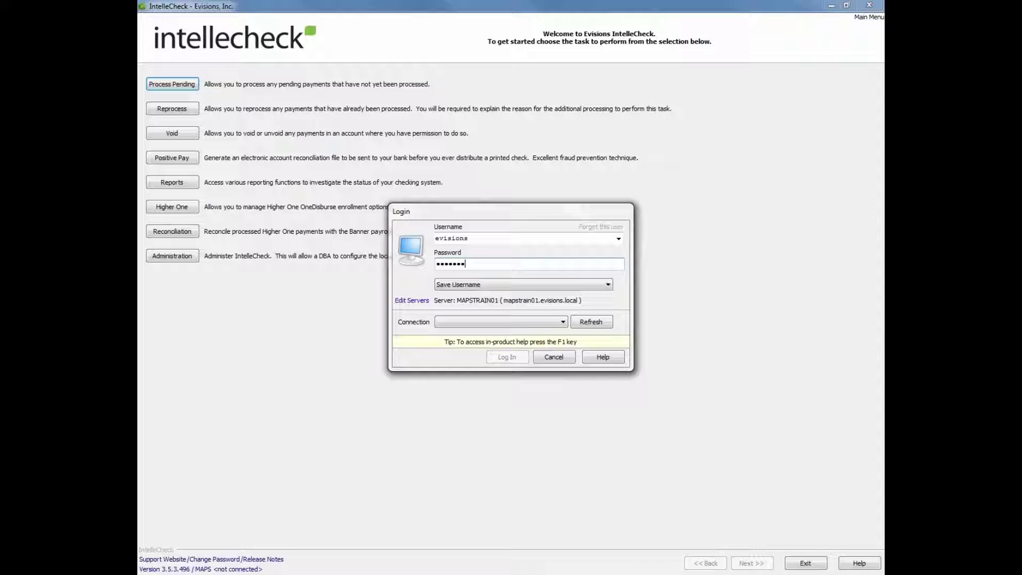
Enter the password, log in on the refreshed TRNG8 connection, and dismiss the updates notice.
{"action": "type", "text": "•"}
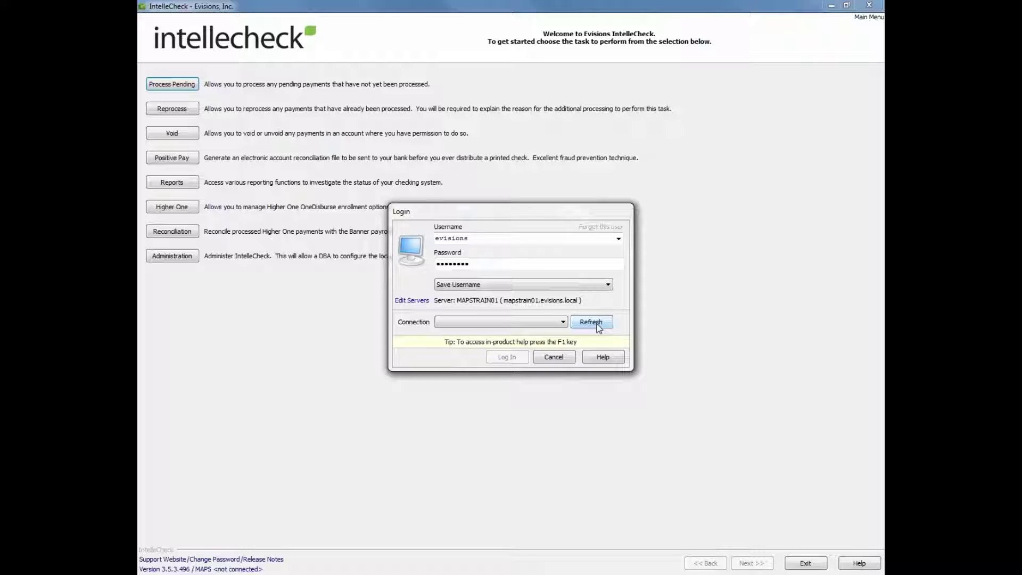
{"action": "left_click", "coordinate": [562, 322]}
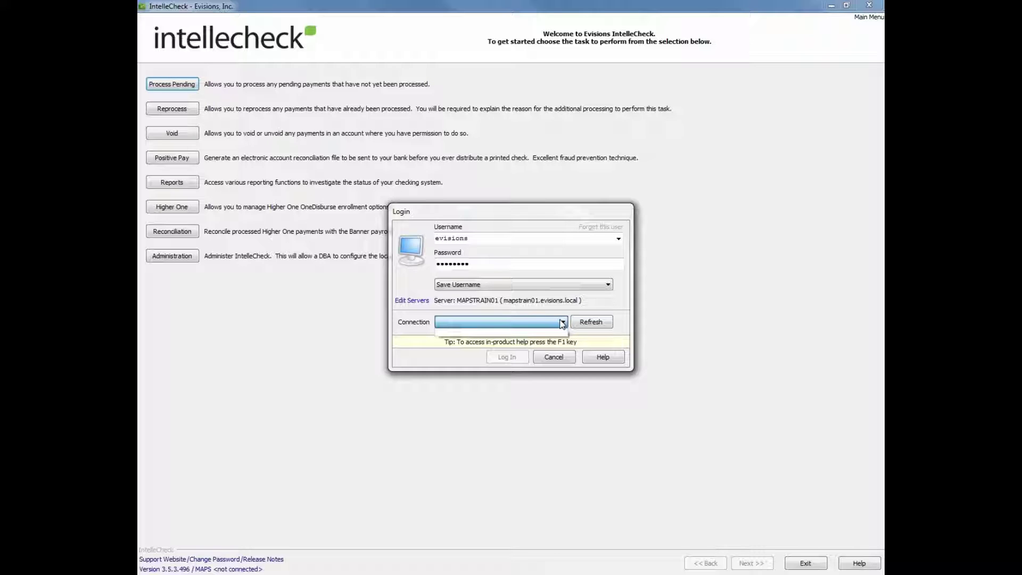
{"action": "left_click", "coordinate": [586, 328]}
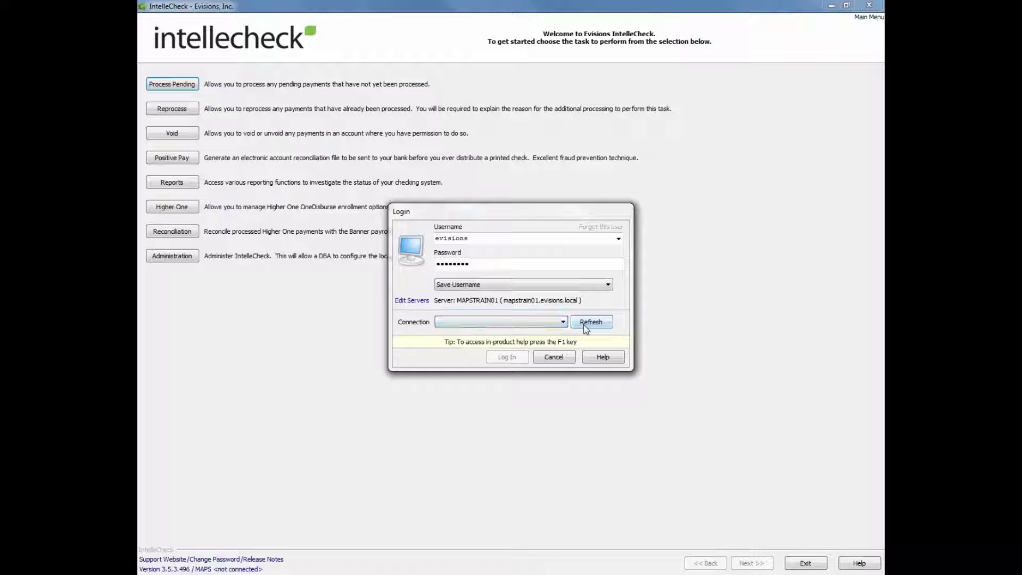
{"action": "left_click", "coordinate": [532, 326]}
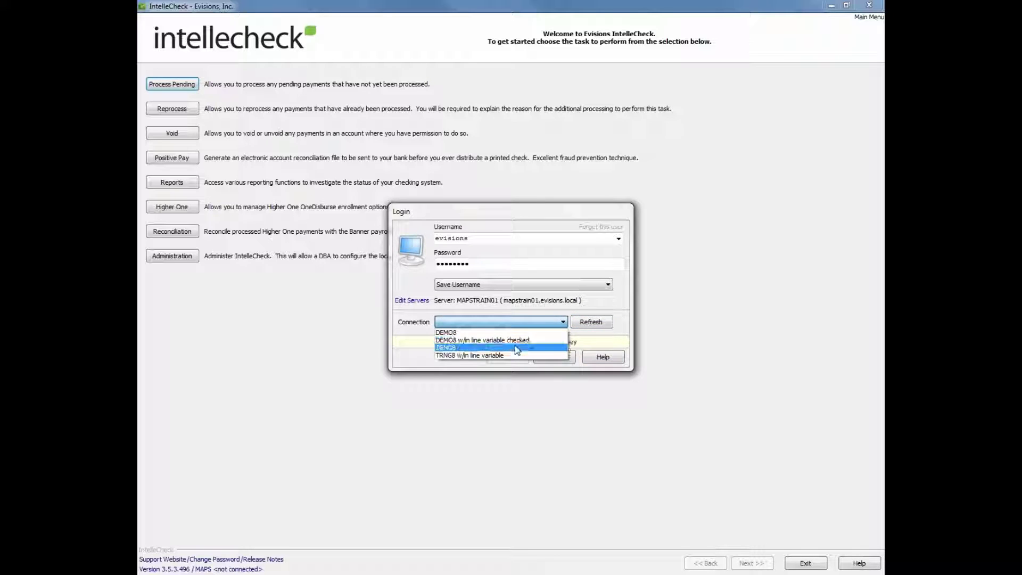
{"action": "left_click", "coordinate": [515, 347]}
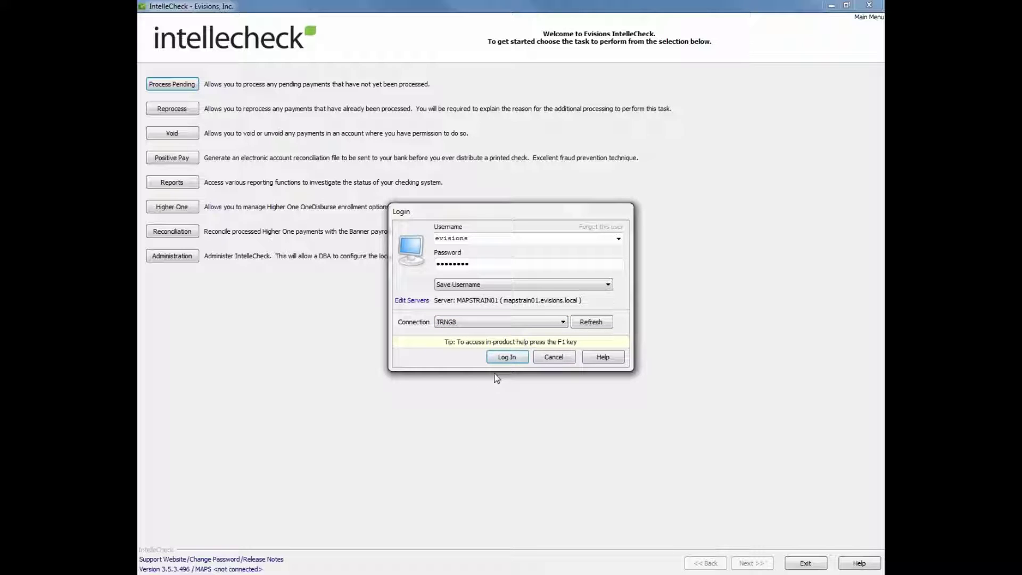
{"action": "left_click", "coordinate": [507, 359]}
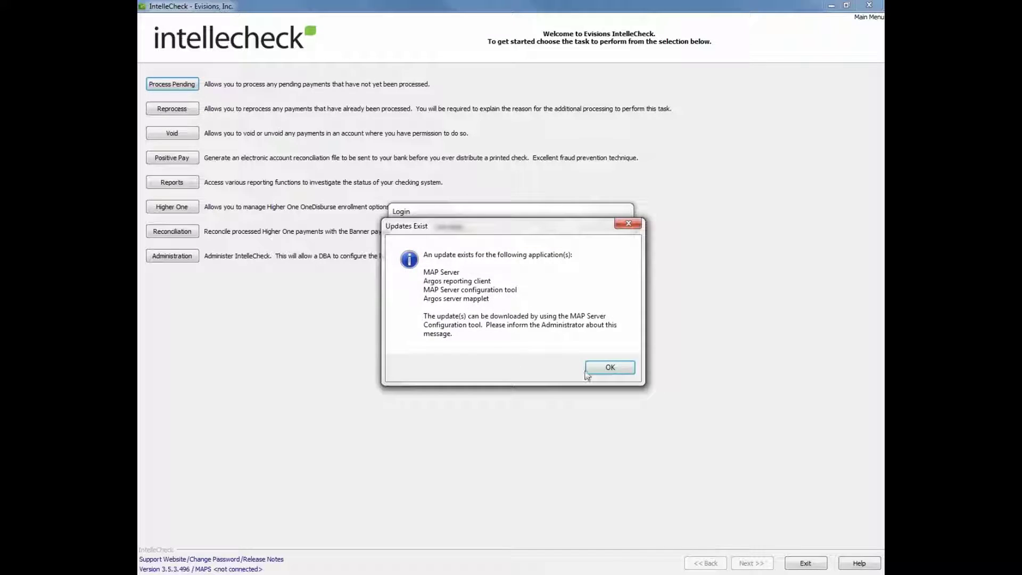
{"action": "left_click", "coordinate": [587, 372]}
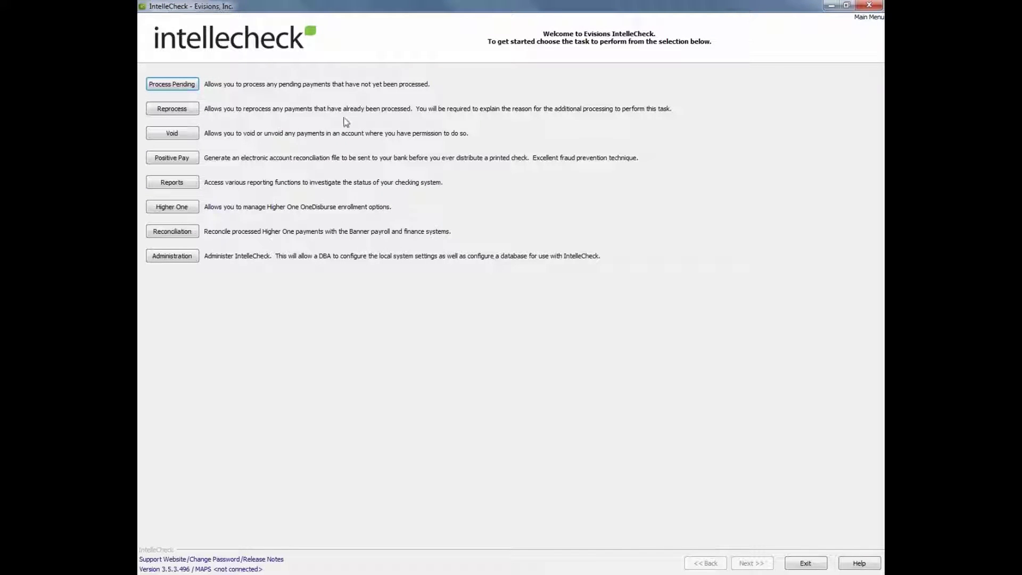
Start Process Pending and choose the MN (PR: Monthly) account.
{"action": "left_click", "coordinate": [193, 90]}
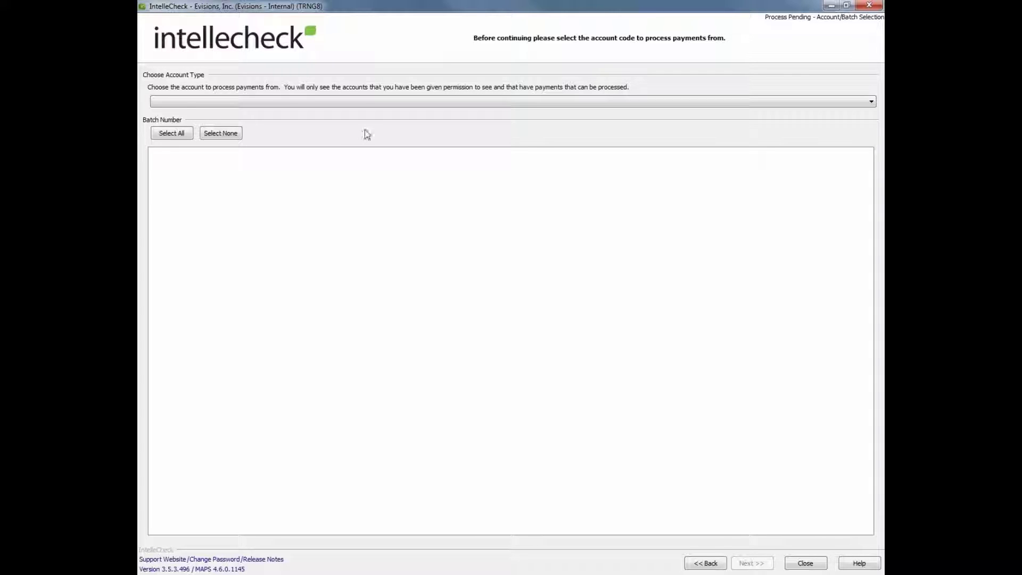
{"action": "left_click", "coordinate": [364, 104]}
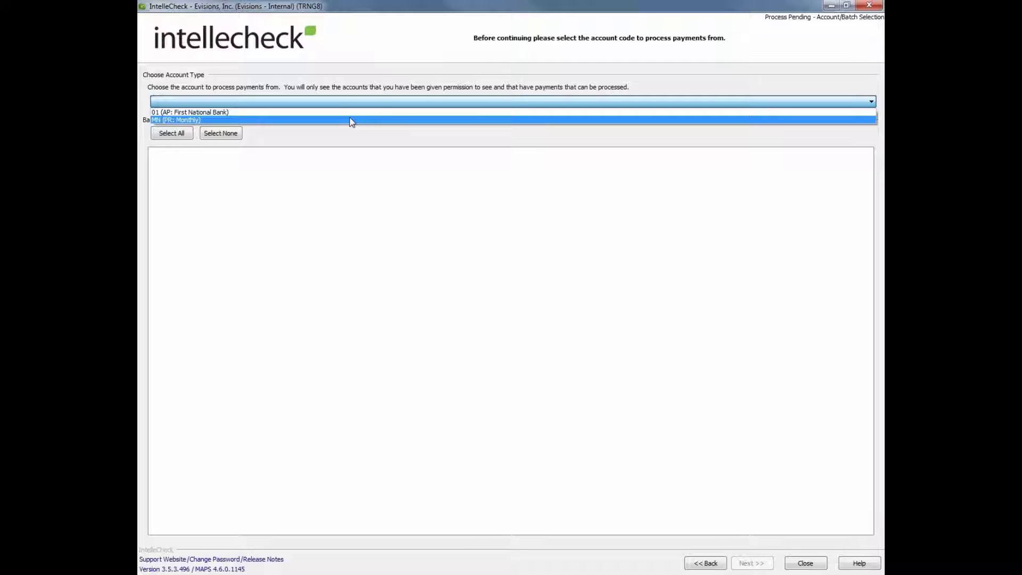
{"action": "left_click", "coordinate": [351, 120]}
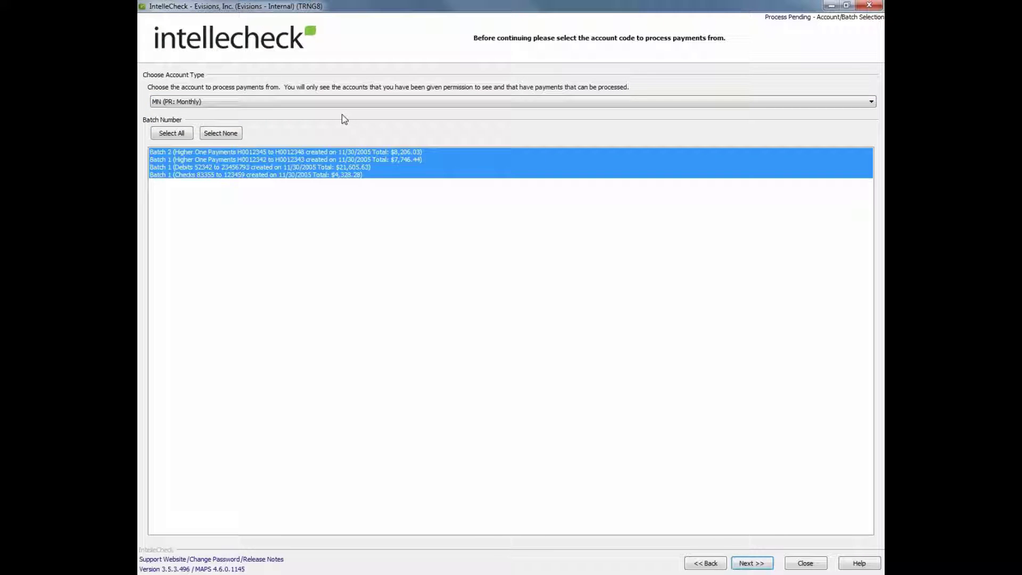
Select all four batches and continue to the pending payment list.
{"action": "left_click", "coordinate": [318, 175]}
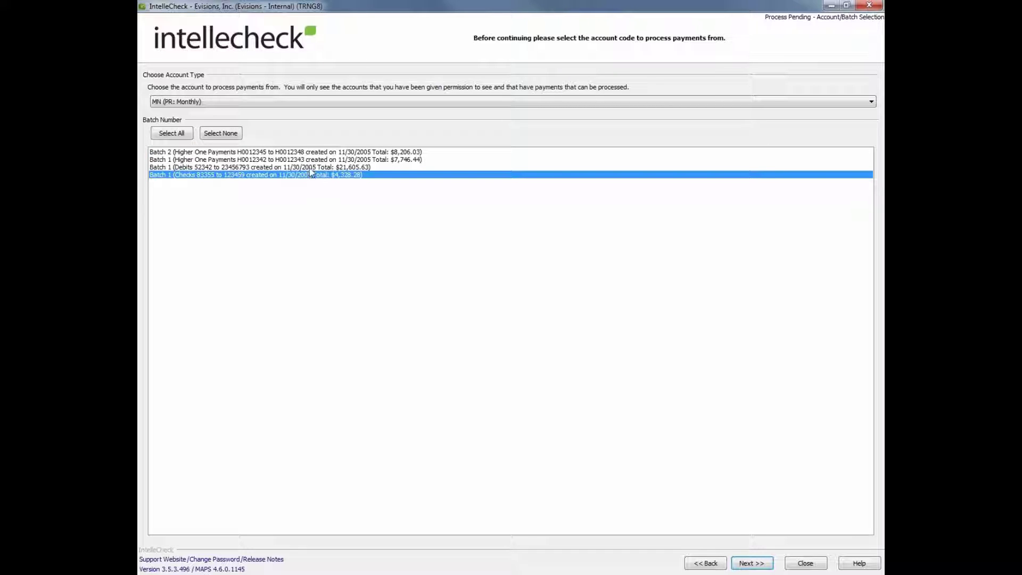
{"action": "left_click", "coordinate": [315, 160], "text": "ctrl"}
{"action": "left_click", "coordinate": [314, 166]}
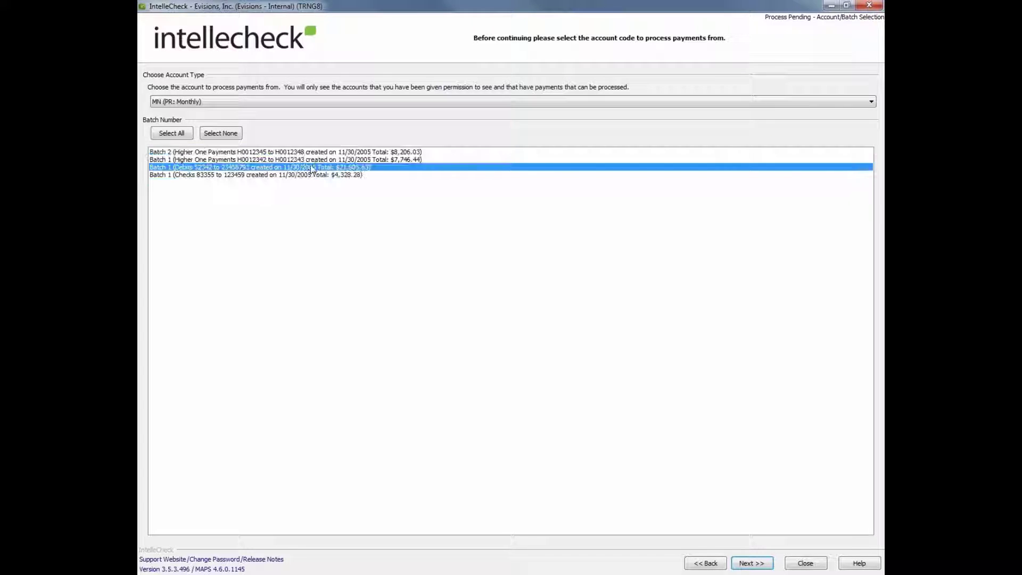
{"action": "left_click", "coordinate": [302, 175]}
{"action": "left_click", "coordinate": [301, 167]}
{"action": "key", "text": "shift+Up"}
{"action": "key", "text": "shift+Up"}
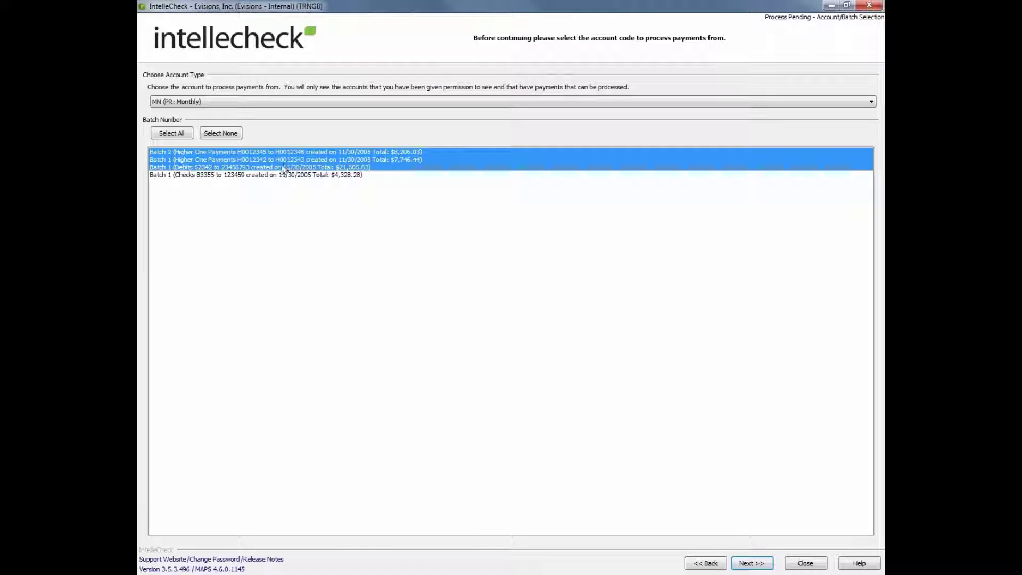
{"action": "left_click", "coordinate": [171, 134]}
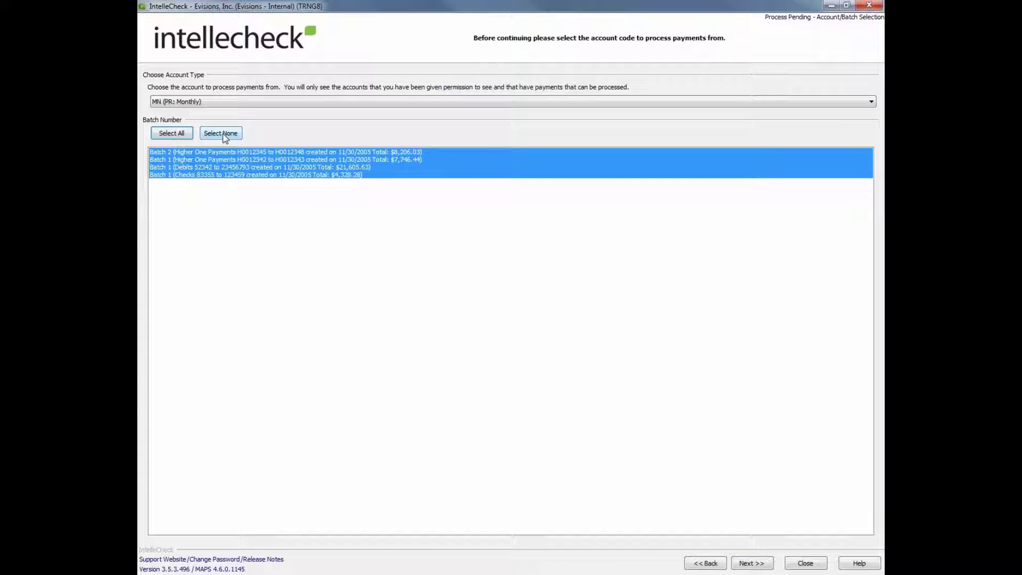
{"action": "left_click", "coordinate": [223, 133]}
{"action": "left_click", "coordinate": [187, 134]}
{"action": "left_click", "coordinate": [752, 564]}
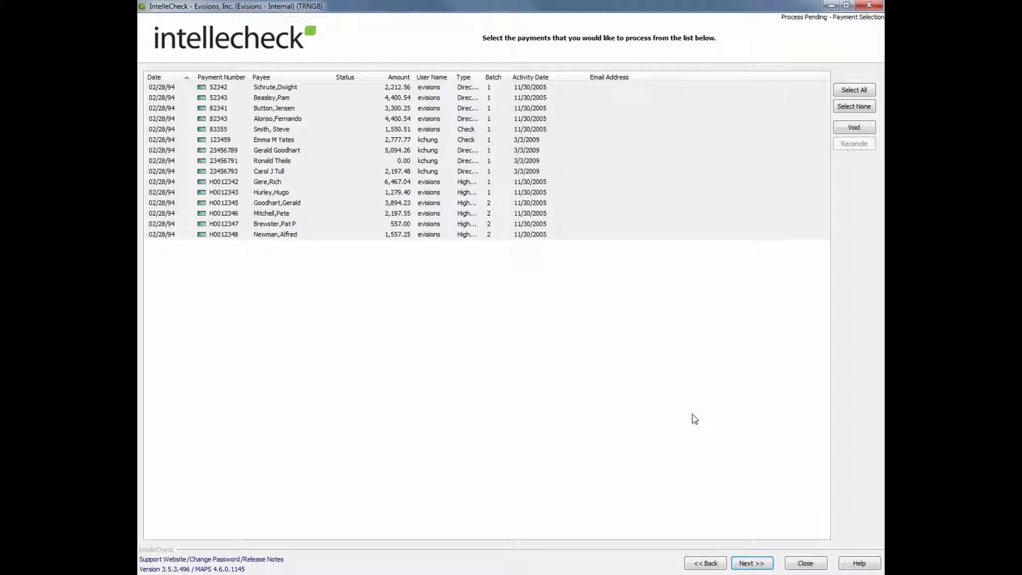
Move Payment Number after Status, sort by Payee, and select all payments.
{"action": "left_click_drag", "start_coordinate": [213, 77], "coordinate": [369, 83]}
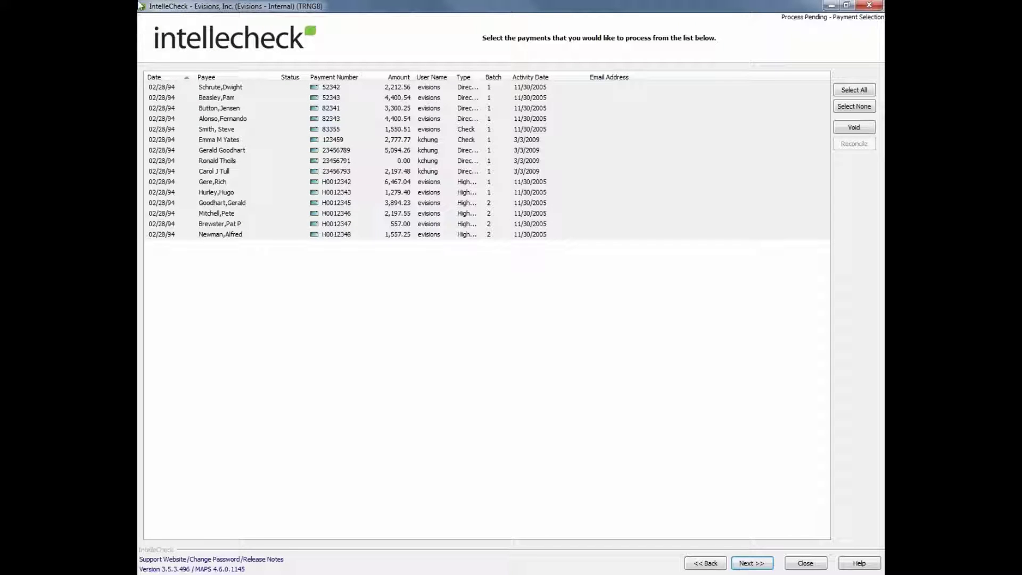
{"action": "left_click", "coordinate": [158, 78]}
{"action": "left_click", "coordinate": [159, 80]}
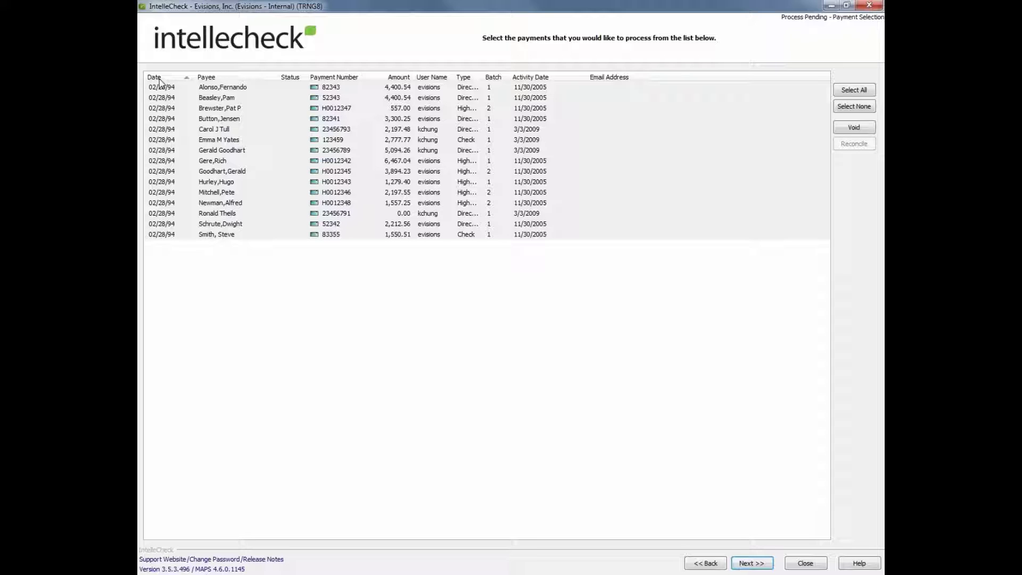
{"action": "left_click", "coordinate": [851, 90]}
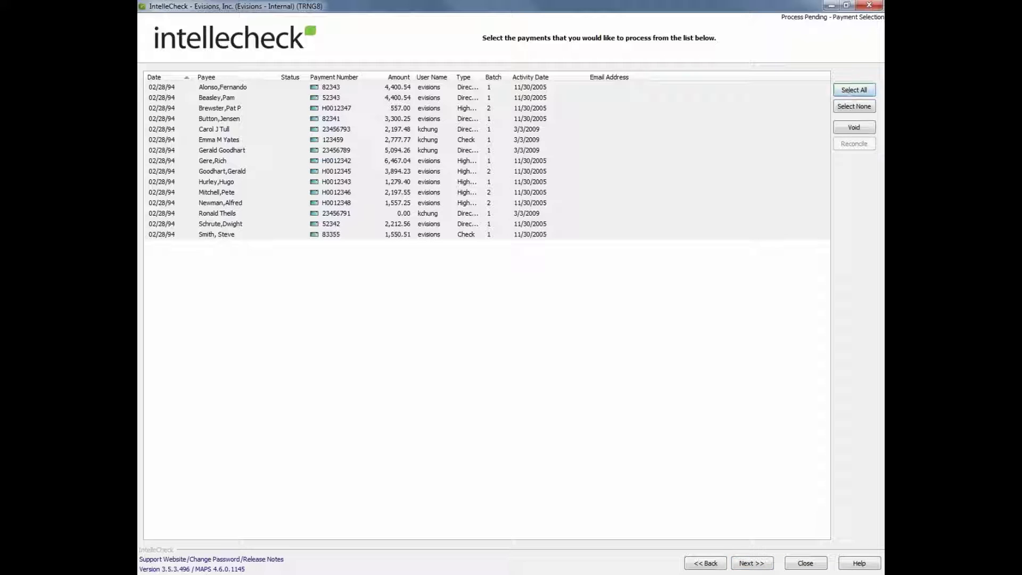
{"action": "left_click", "coordinate": [762, 564]}
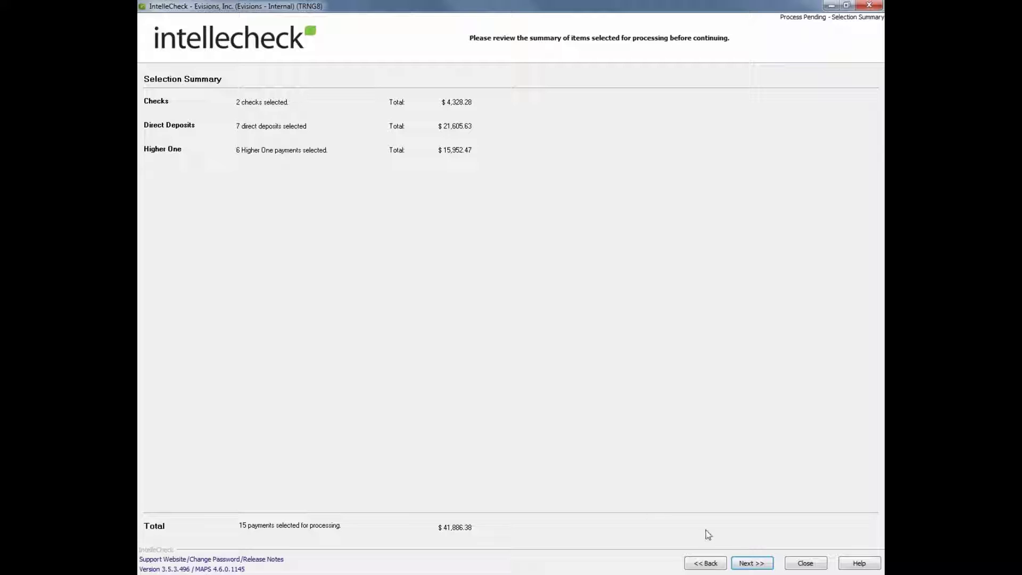
Accept the summary of 15 payments totaling $41,886.38 and continue to Configuration.
{"action": "left_click", "coordinate": [745, 565]}
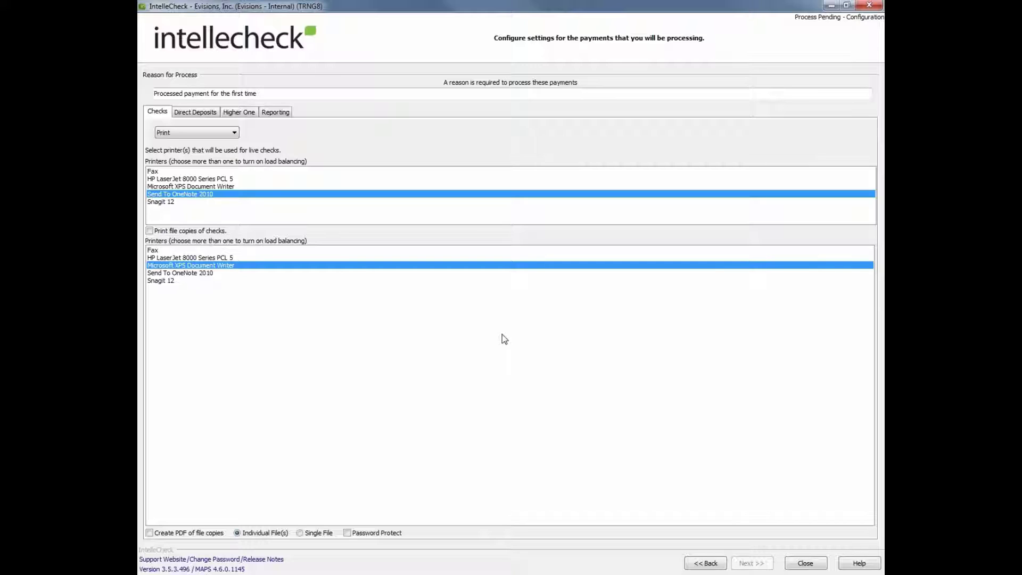
Keep checks on Print, add HP LaserJet 8000 Series PCL 5, and print file copies of checks.
{"action": "left_click", "coordinate": [214, 133]}
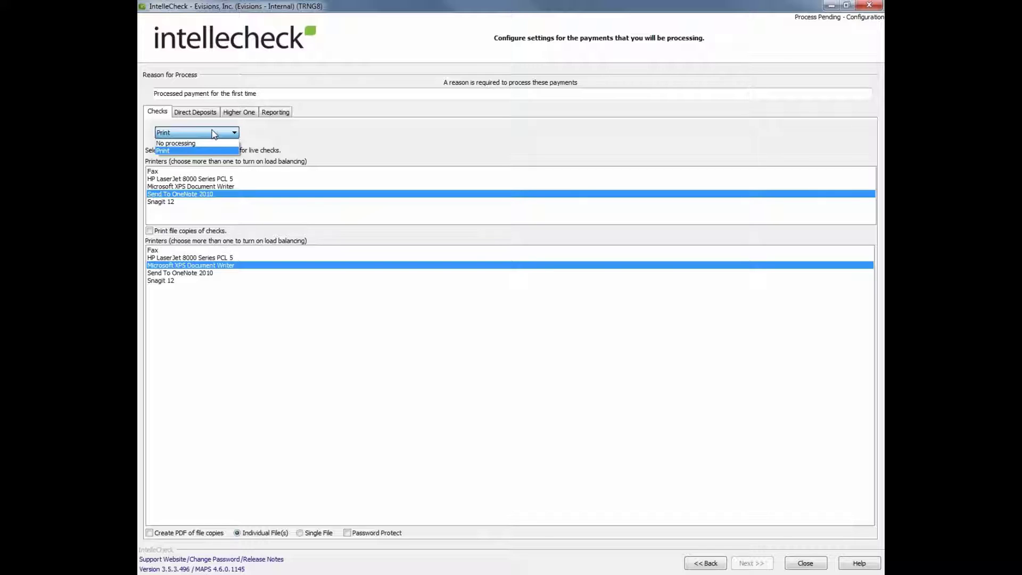
{"action": "left_click", "coordinate": [200, 150]}
{"action": "left_click", "coordinate": [190, 178], "text": "ctrl"}
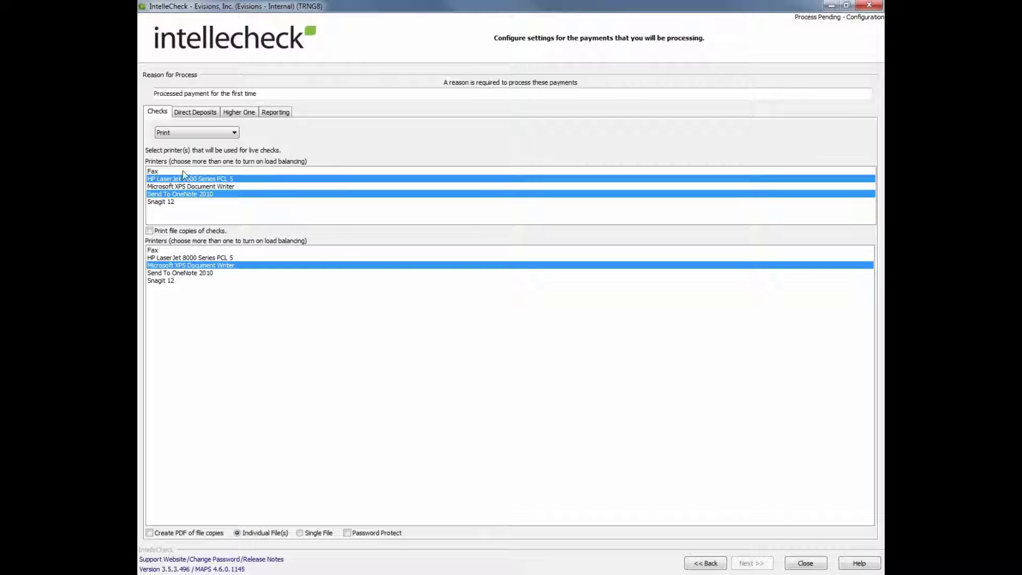
{"action": "left_click", "coordinate": [149, 231]}
Enable PDF creation for file copies and set checks to No processing.
{"action": "left_click", "coordinate": [190, 535]}
{"action": "left_click", "coordinate": [215, 133]}
{"action": "left_click", "coordinate": [215, 139]}
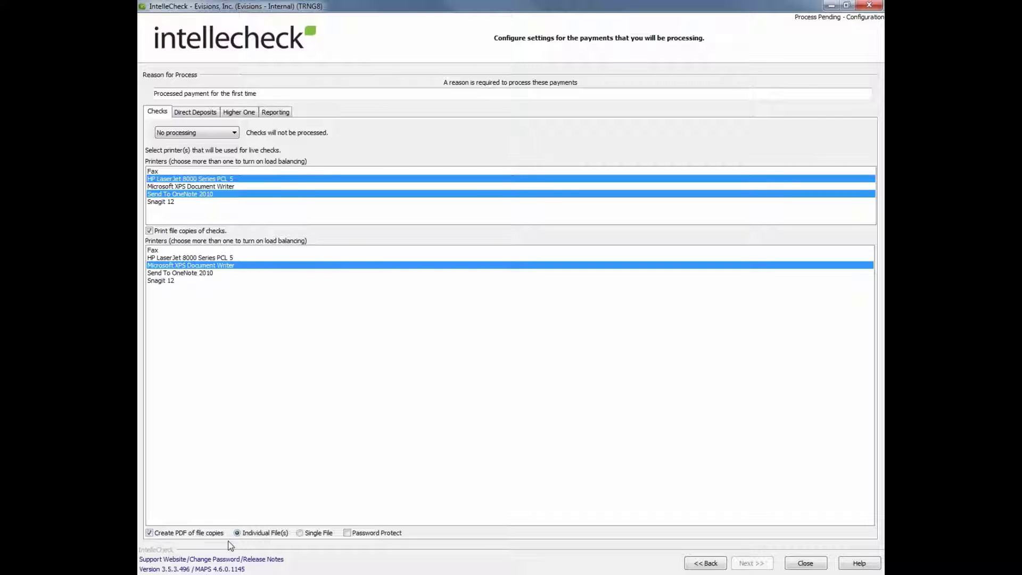
{"action": "left_click", "coordinate": [194, 112]}
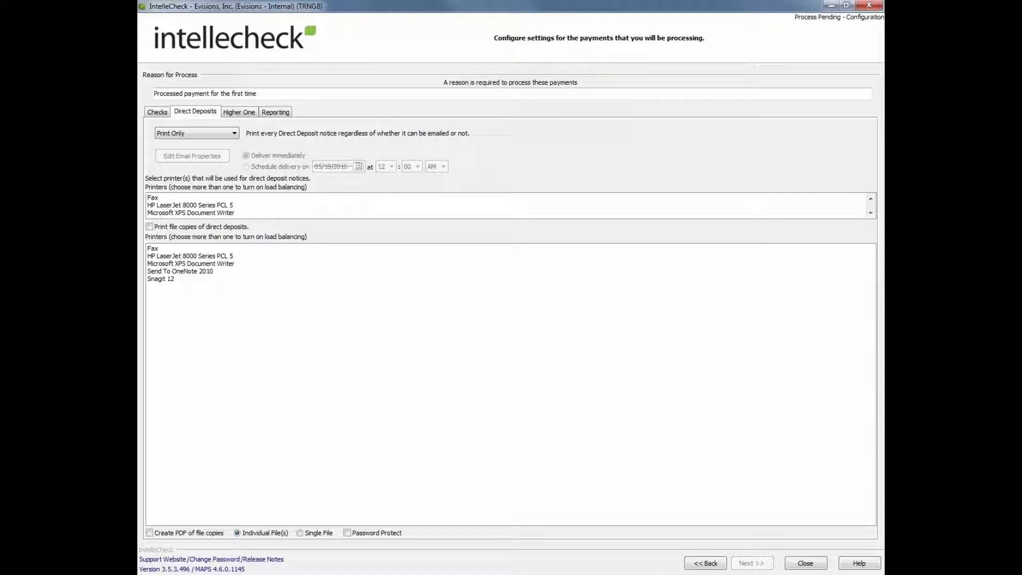
Choose Email Only for direct deposit notices.
{"action": "left_click", "coordinate": [180, 134]}
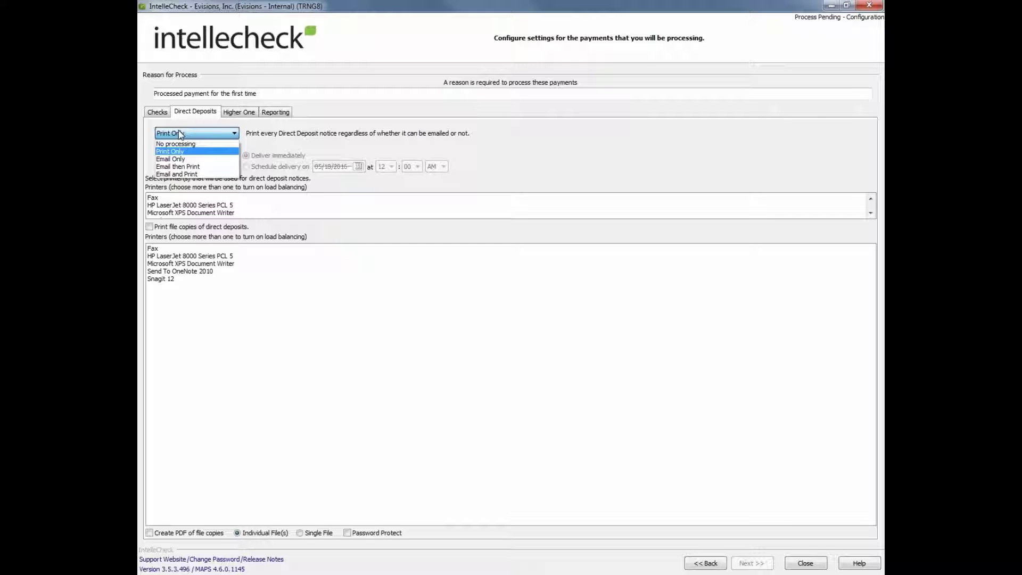
{"action": "left_click", "coordinate": [212, 159]}
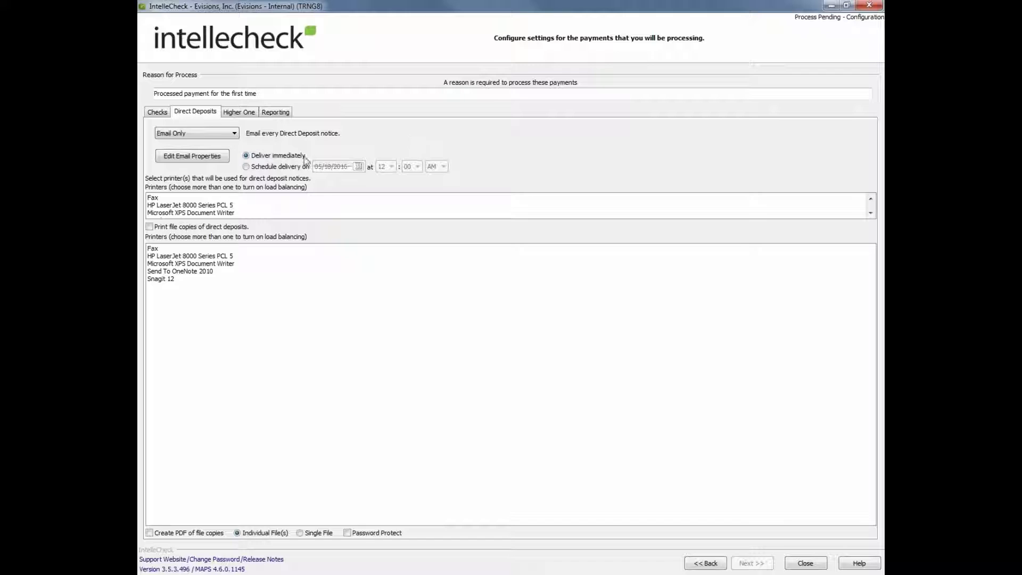
Review the direct deposit email properties and schedule delivery for 05/18/2016 at 12:00 AM.
{"action": "left_click", "coordinate": [192, 156]}
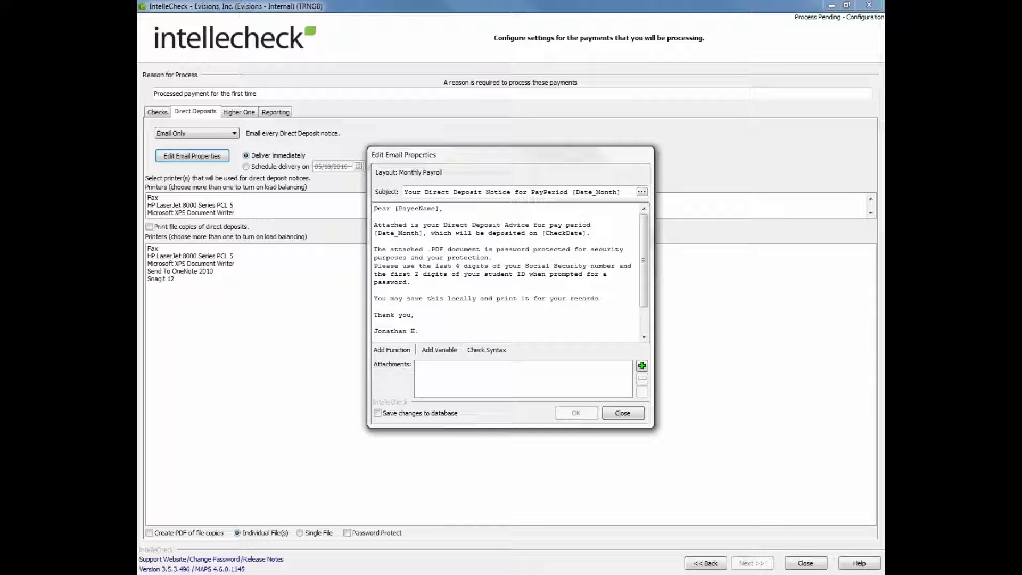
{"action": "left_click", "coordinate": [622, 413]}
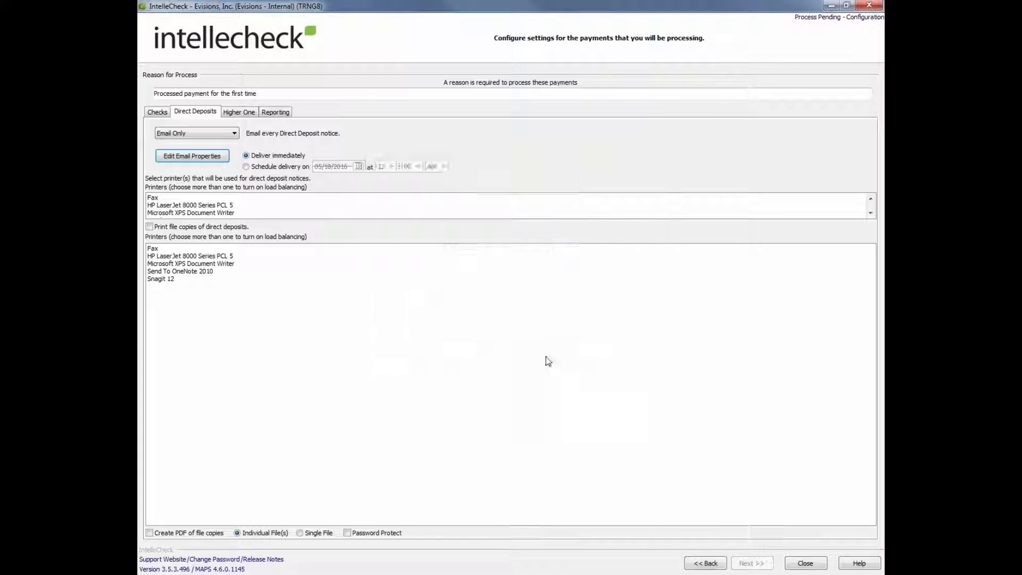
{"action": "left_click", "coordinate": [299, 167]}
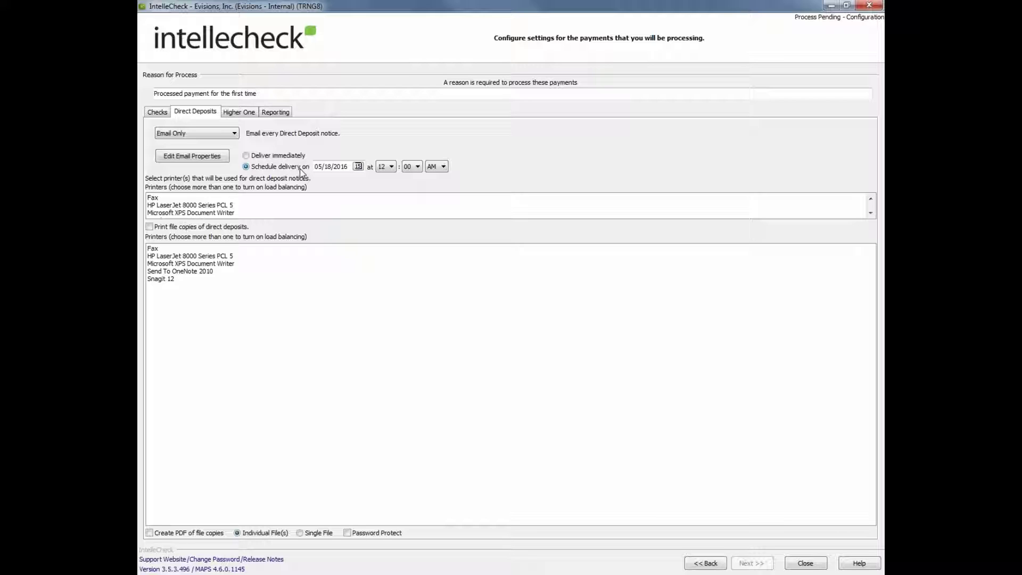
{"action": "left_click", "coordinate": [245, 113]}
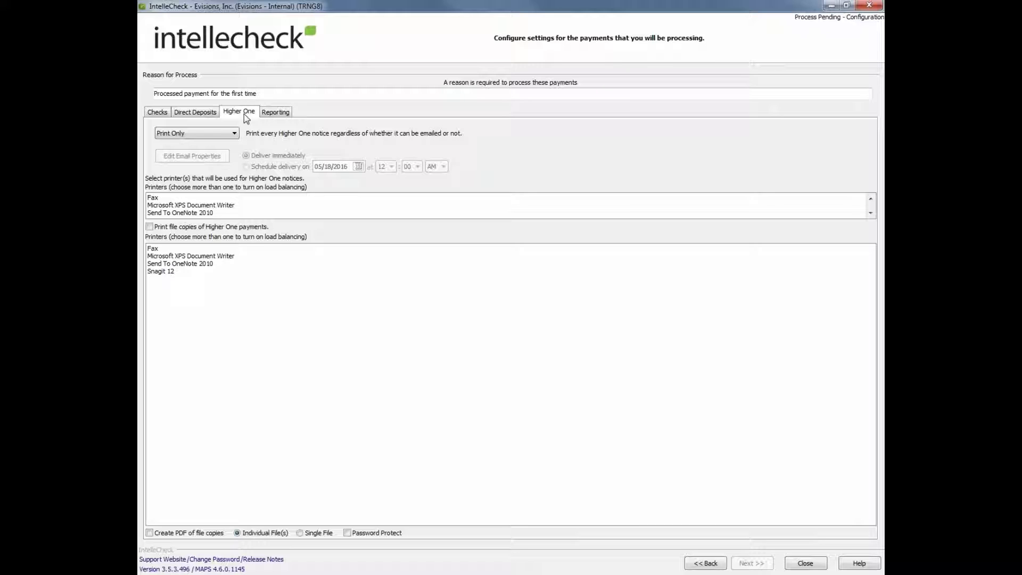
View the 'After completion run reports' option on the Reporting tab, then close configuration.
{"action": "left_click", "coordinate": [266, 115]}
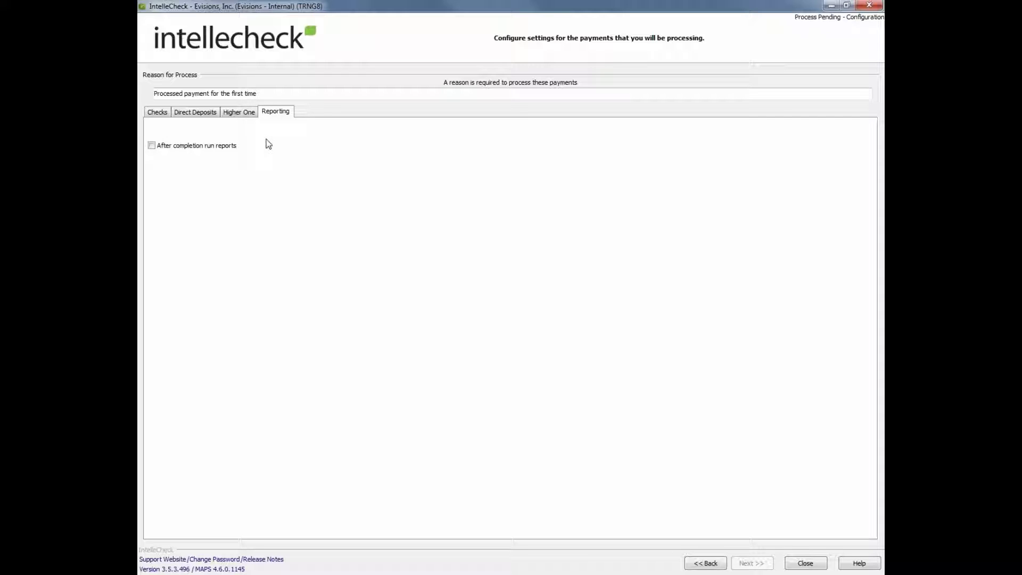
{"action": "left_click", "coordinate": [805, 563]}
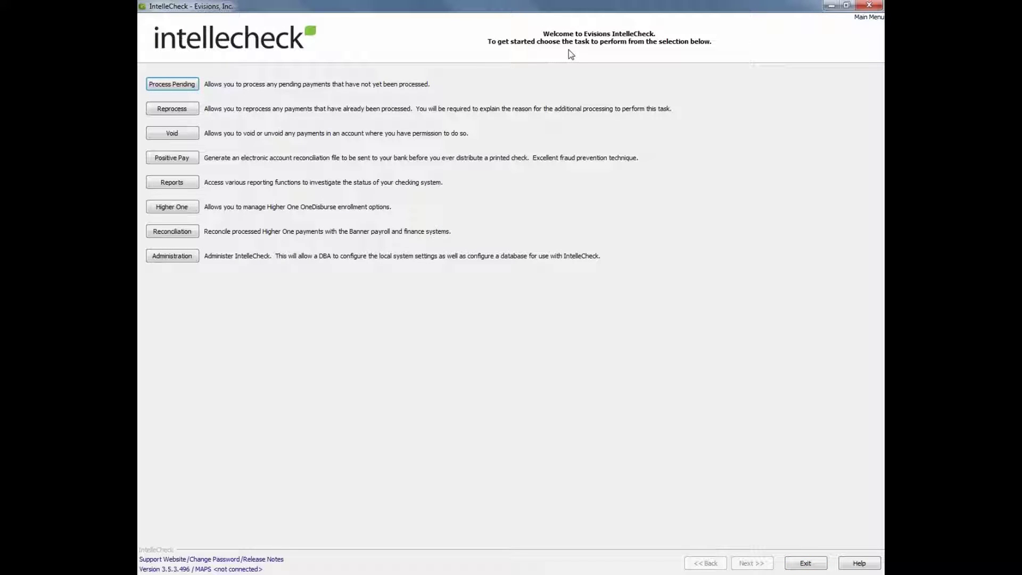
Start Reprocess, log in again with the password, and dismiss the updates notice.
{"action": "left_click", "coordinate": [153, 114]}
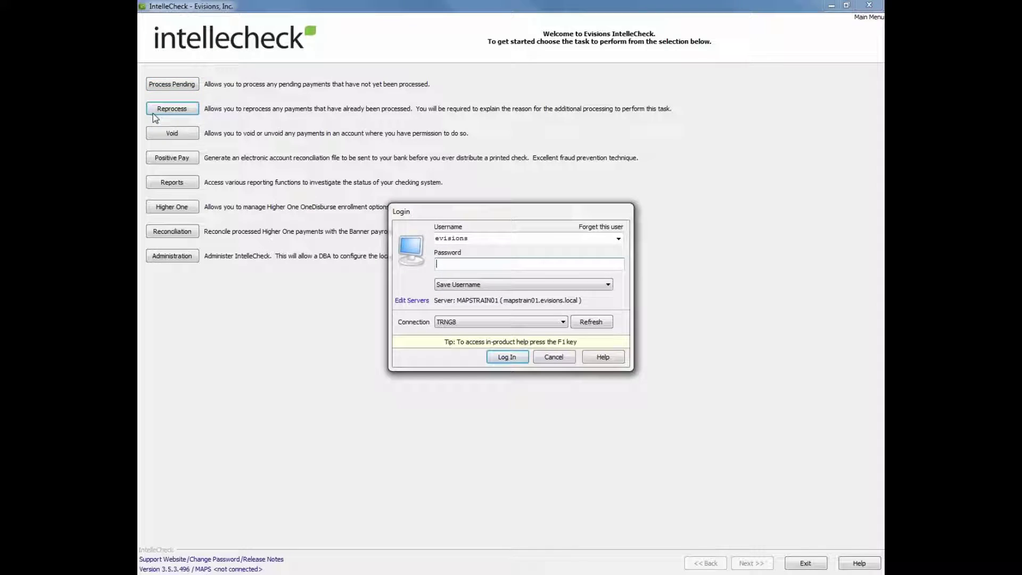
{"action": "type", "text": "********"}
{"action": "key", "text": "Return"}
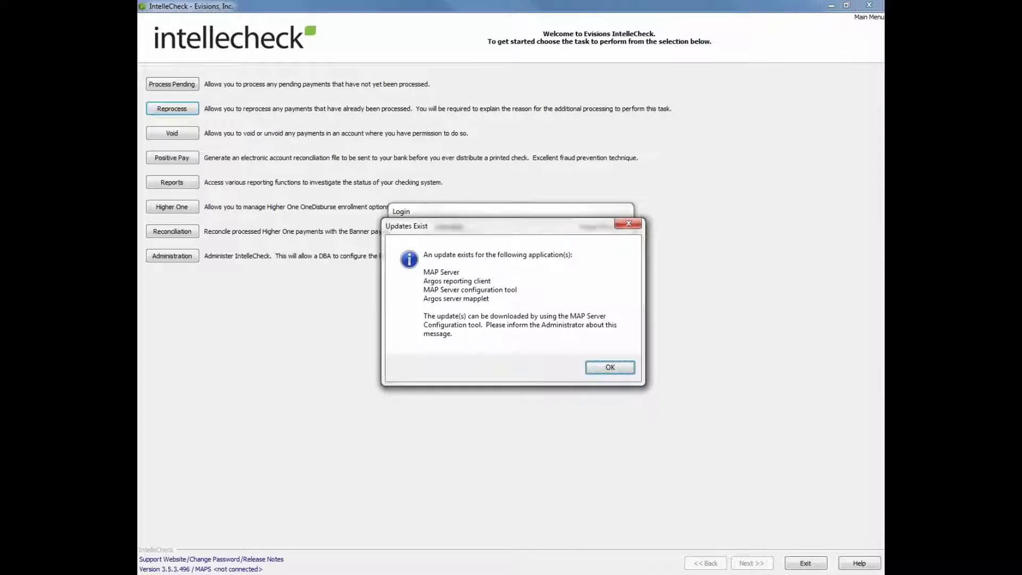
{"action": "key", "text": "Return"}
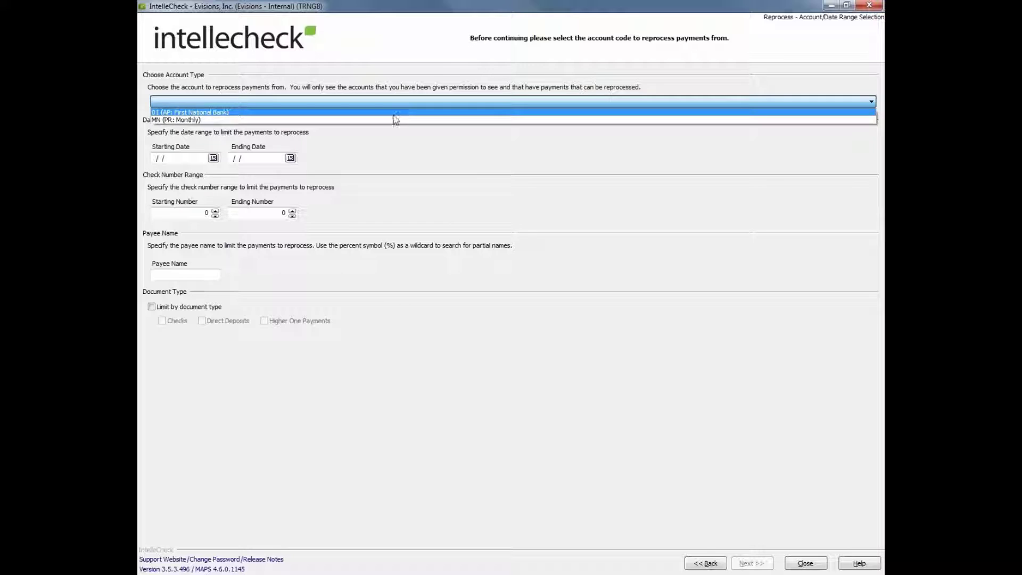
Choose the MN (PR: Monthly) account and list its already processed payments.
{"action": "left_click", "coordinate": [394, 121]}
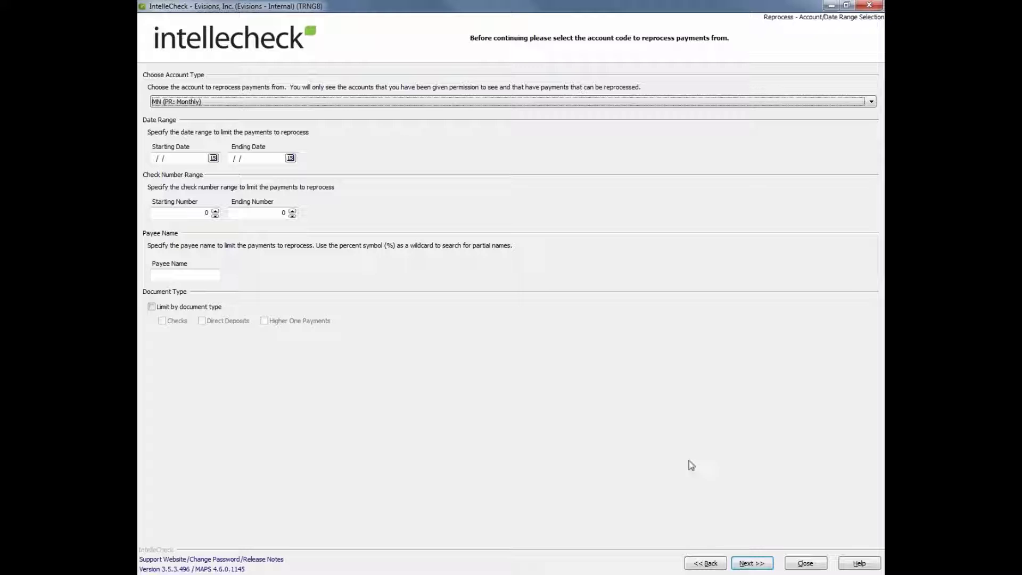
{"action": "left_click", "coordinate": [767, 562]}
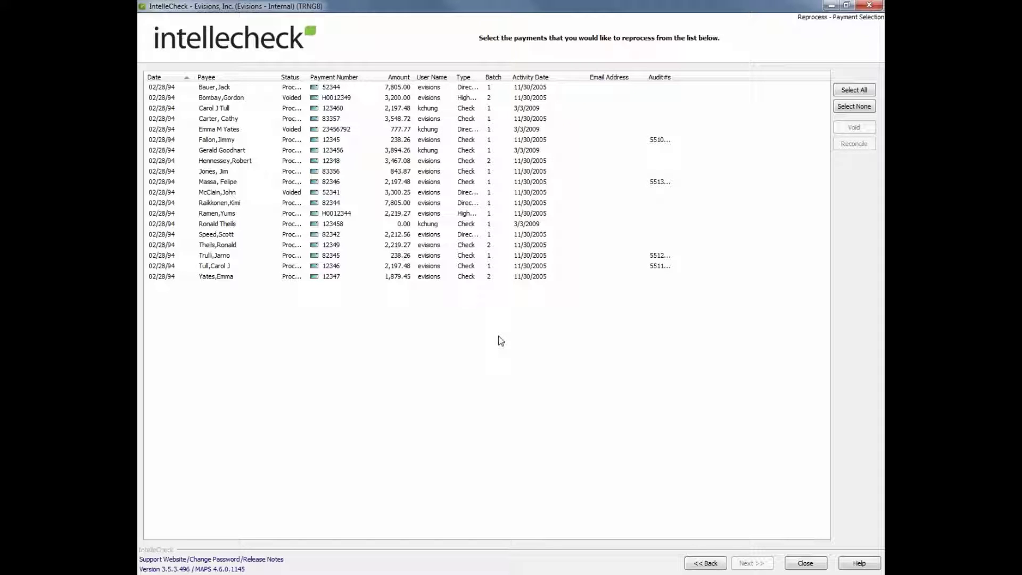
Select four check payments totalling $13,107.54 and view the Selection Summary.
{"action": "left_click", "coordinate": [292, 108]}
{"action": "left_click", "coordinate": [292, 119], "text": "ctrl"}
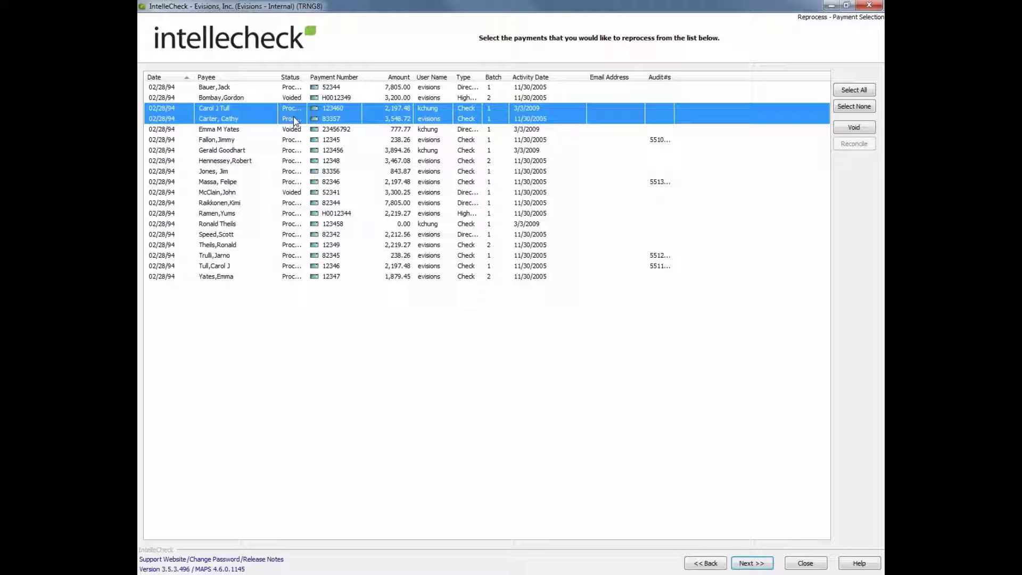
{"action": "left_click", "coordinate": [294, 149], "text": "ctrl"}
{"action": "left_click", "coordinate": [290, 160], "text": "ctrl"}
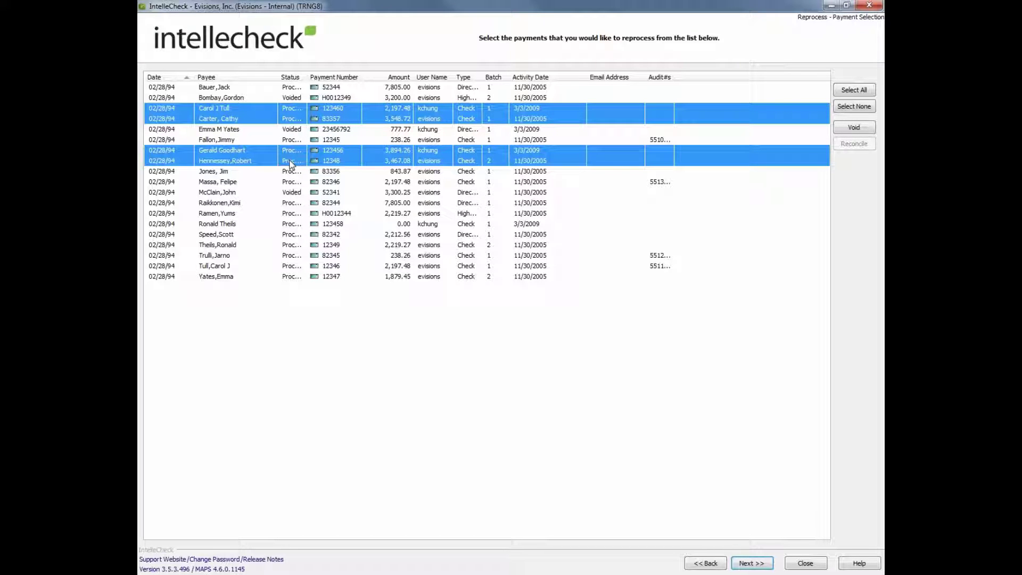
{"action": "left_click", "coordinate": [759, 565]}
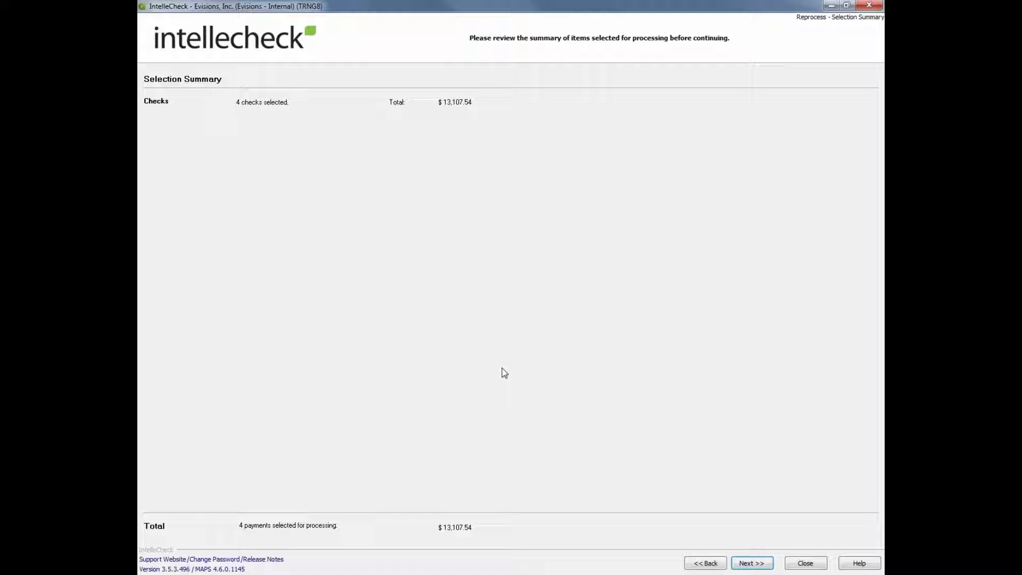
Advance from the Selection Summary to the Reprocess Configuration settings.
{"action": "left_click", "coordinate": [758, 563]}
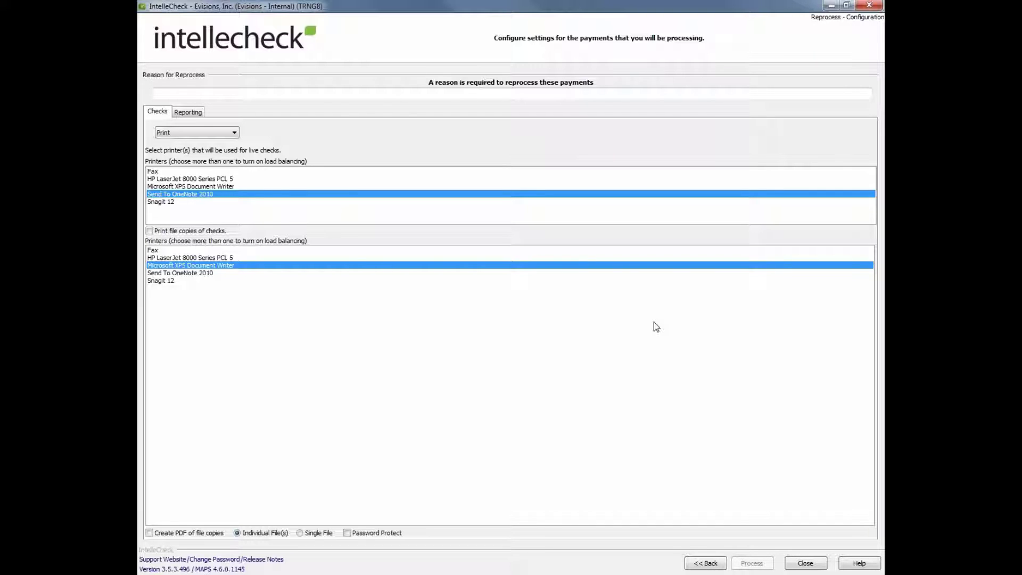
Enter 'paper jam' as the reprocess reason, then close back to the main menu.
{"action": "left_click", "coordinate": [364, 93]}
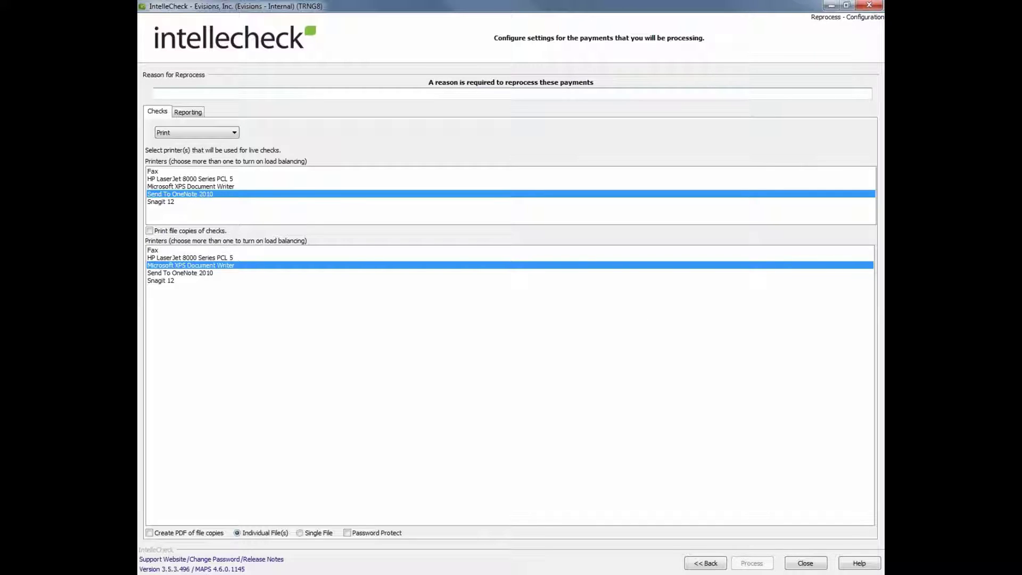
{"action": "type", "text": "paper"}
{"action": "type", "text": " j"}
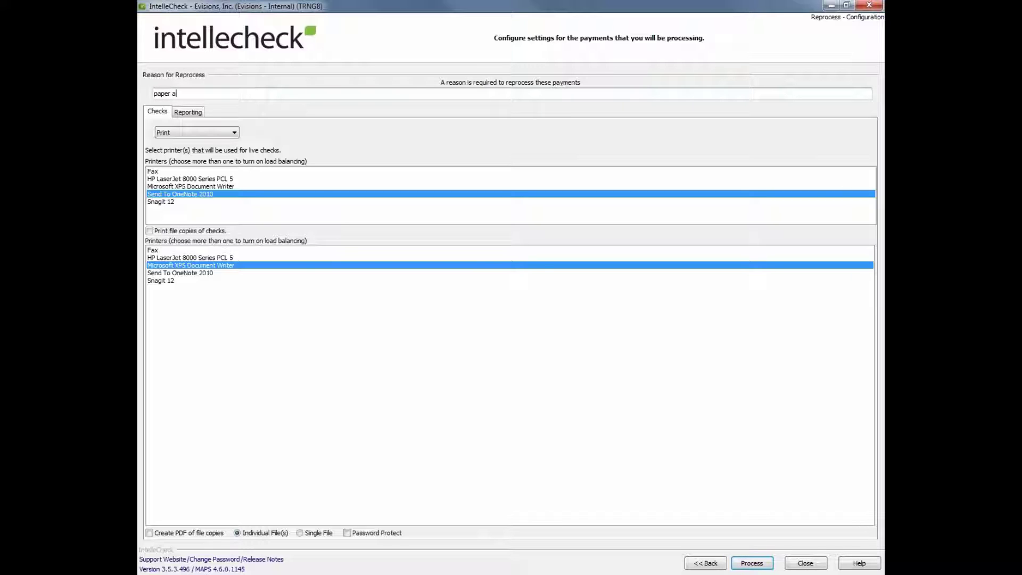
{"action": "type", "text": "am"}
{"action": "left_click", "coordinate": [805, 563]}
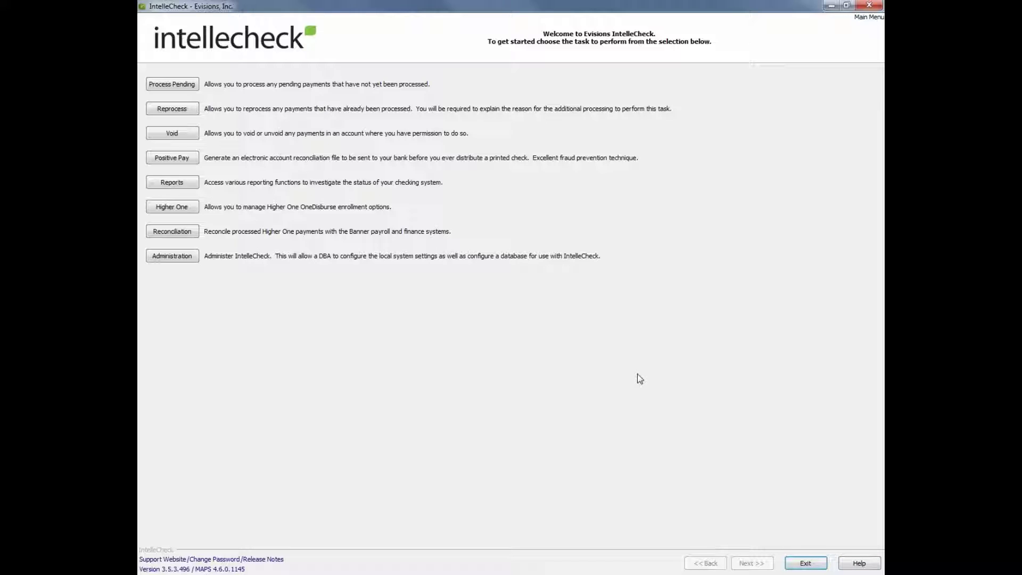
Start the Void task, log in with the account password, and dismiss the updates notice.
{"action": "left_click", "coordinate": [184, 136]}
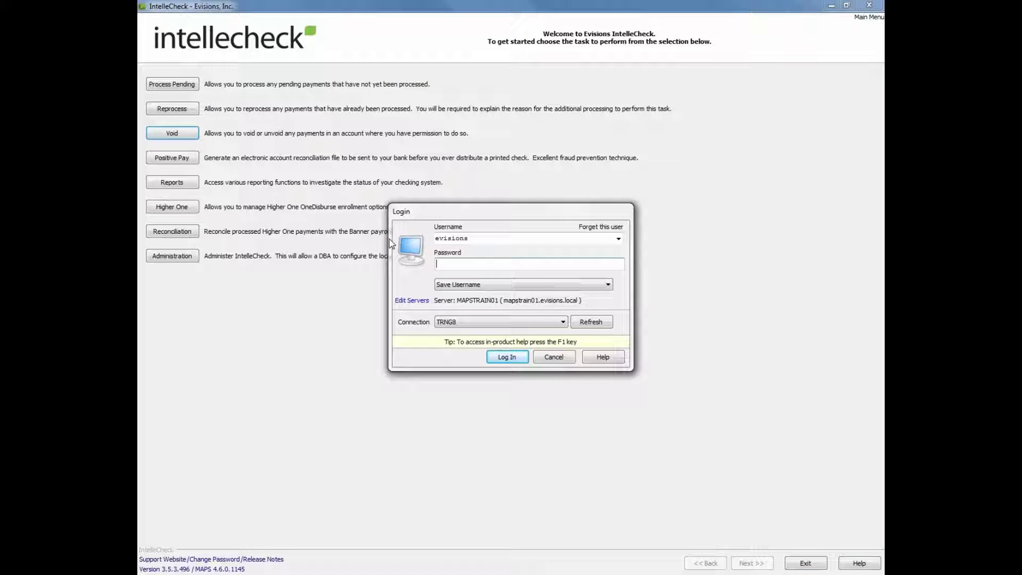
{"action": "type", "text": "•••••••"}
{"action": "key", "text": "Return"}
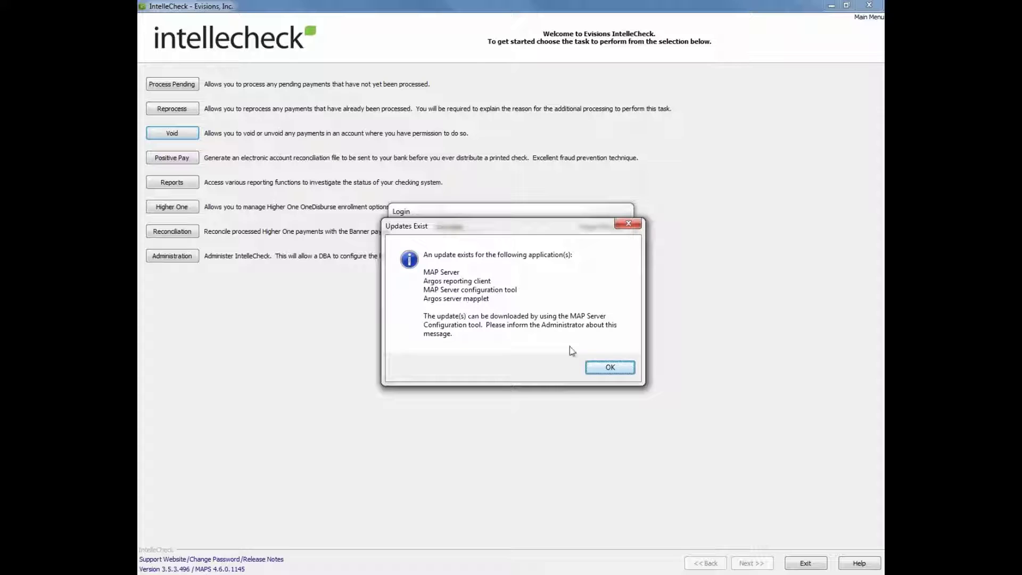
{"action": "left_click", "coordinate": [610, 368]}
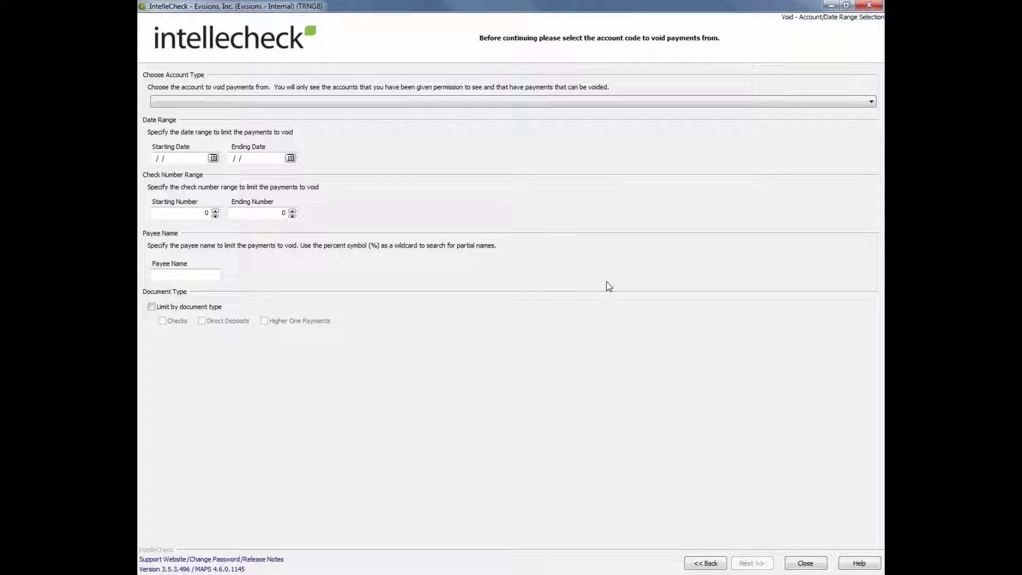
Select the MN (PR: Monthly) account and list its payments available for voiding.
{"action": "left_click", "coordinate": [410, 105]}
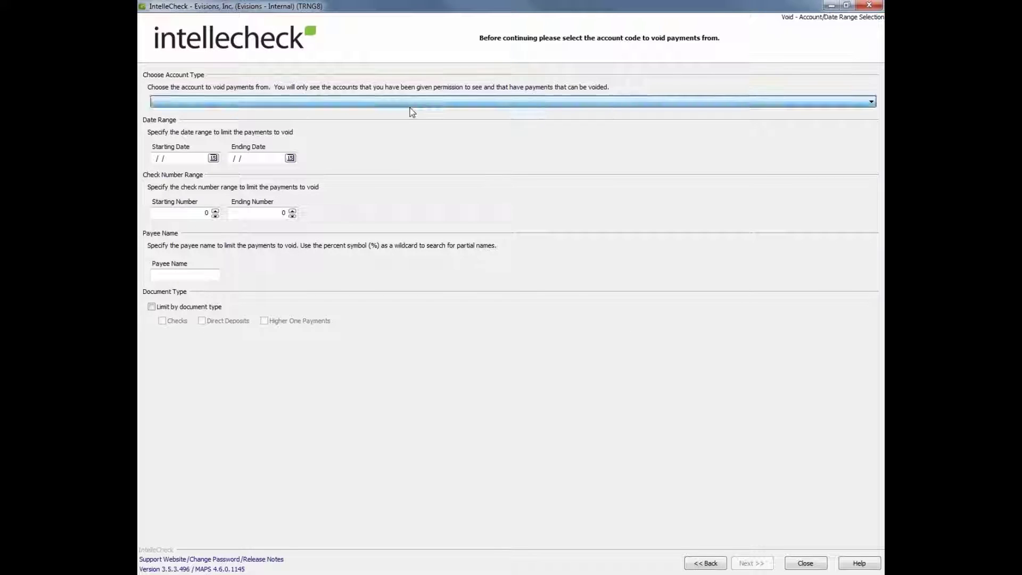
{"action": "left_click", "coordinate": [402, 120]}
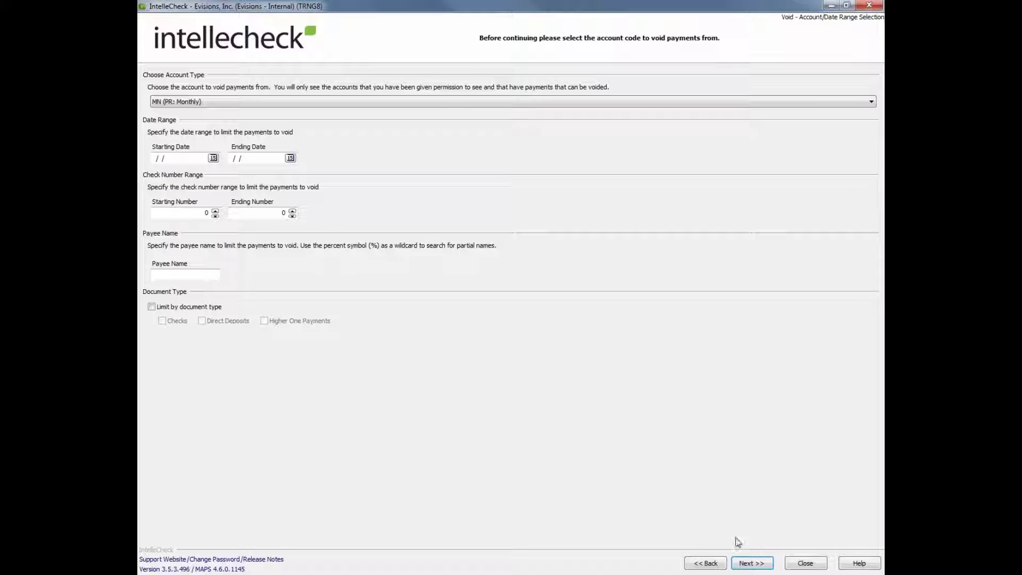
{"action": "left_click", "coordinate": [751, 562]}
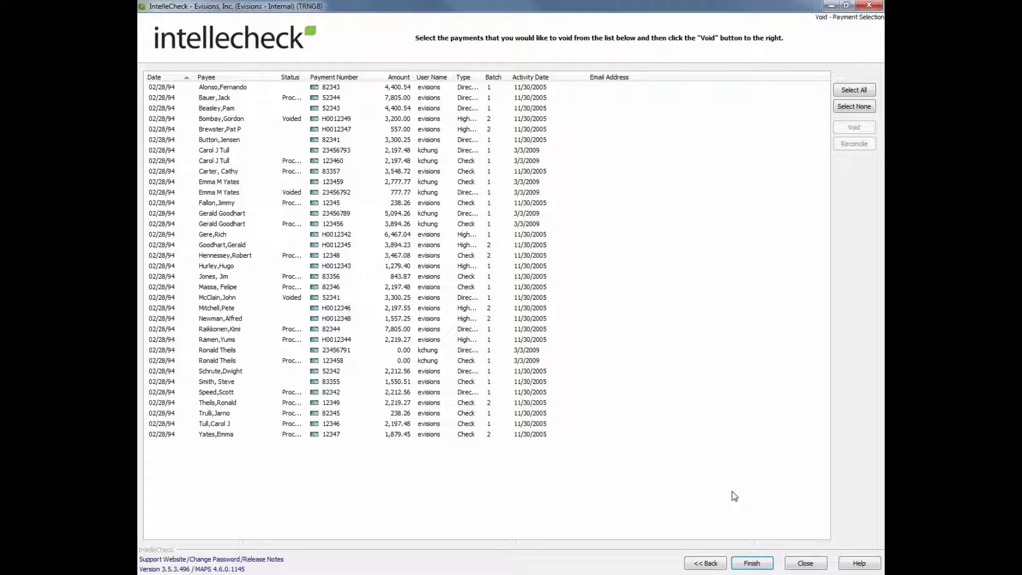
Void the $3,894.26 check payment 123456 without adding it to Positive Pay.
{"action": "left_click", "coordinate": [273, 226]}
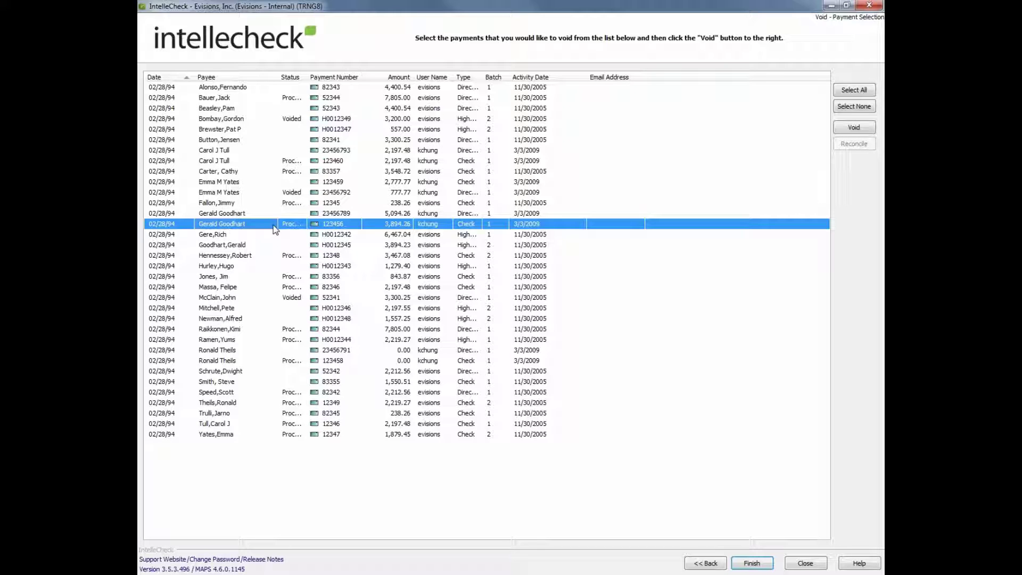
{"action": "left_click", "coordinate": [855, 129]}
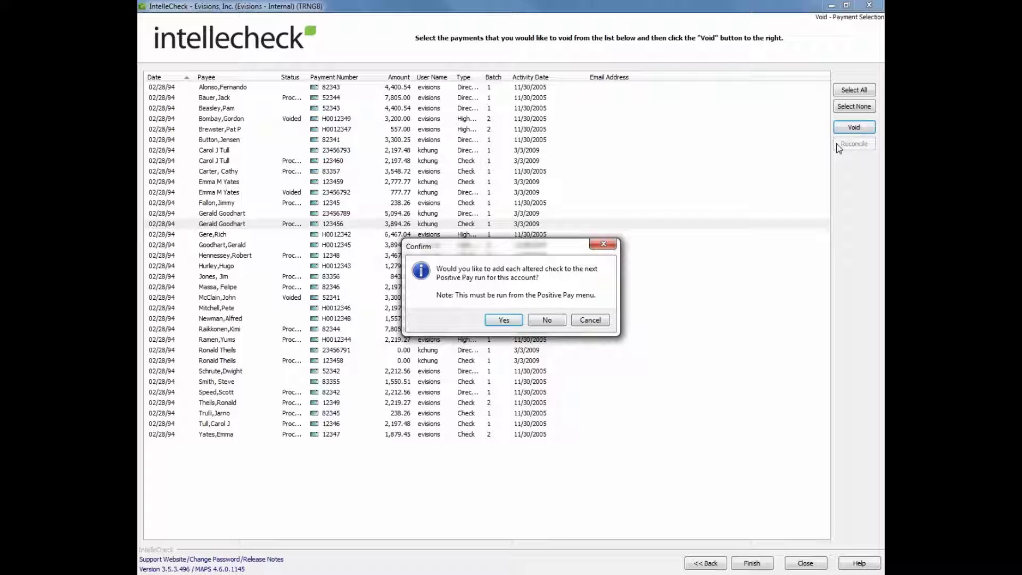
{"action": "left_click", "coordinate": [548, 320]}
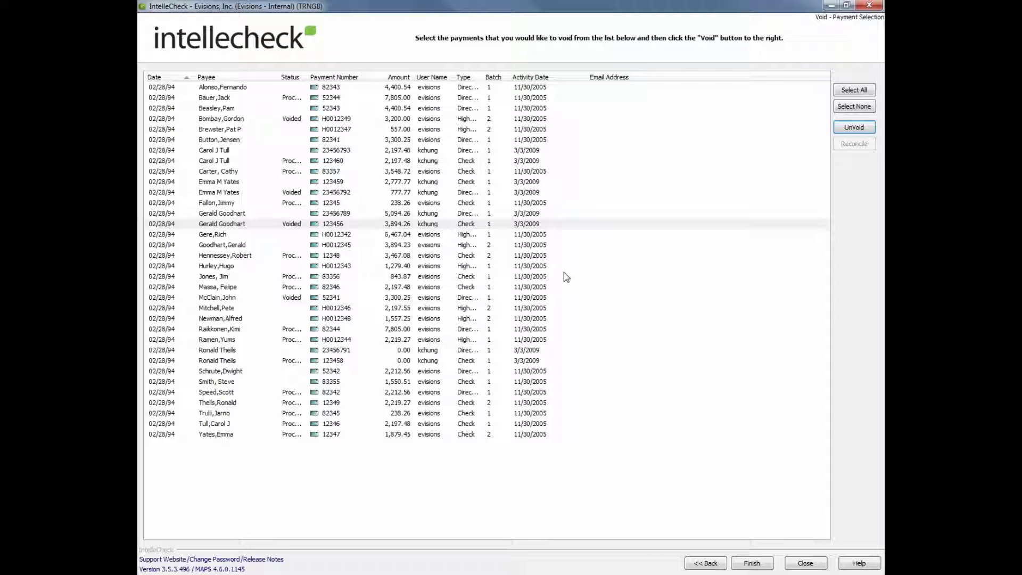
Unvoid payment 123456, queue it for the next Positive Pay run, and close the Void screen.
{"action": "left_click", "coordinate": [295, 224]}
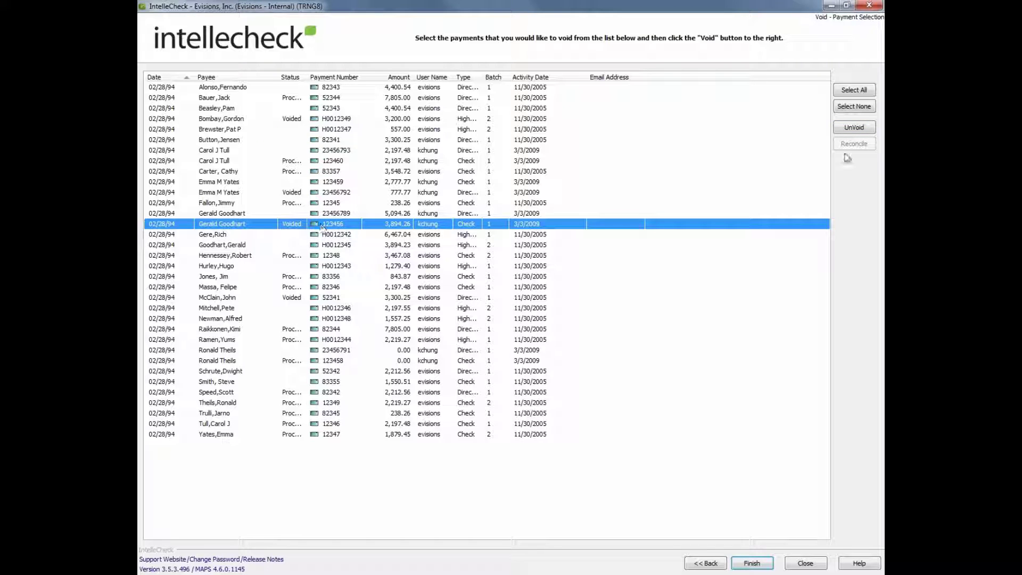
{"action": "left_click", "coordinate": [854, 128]}
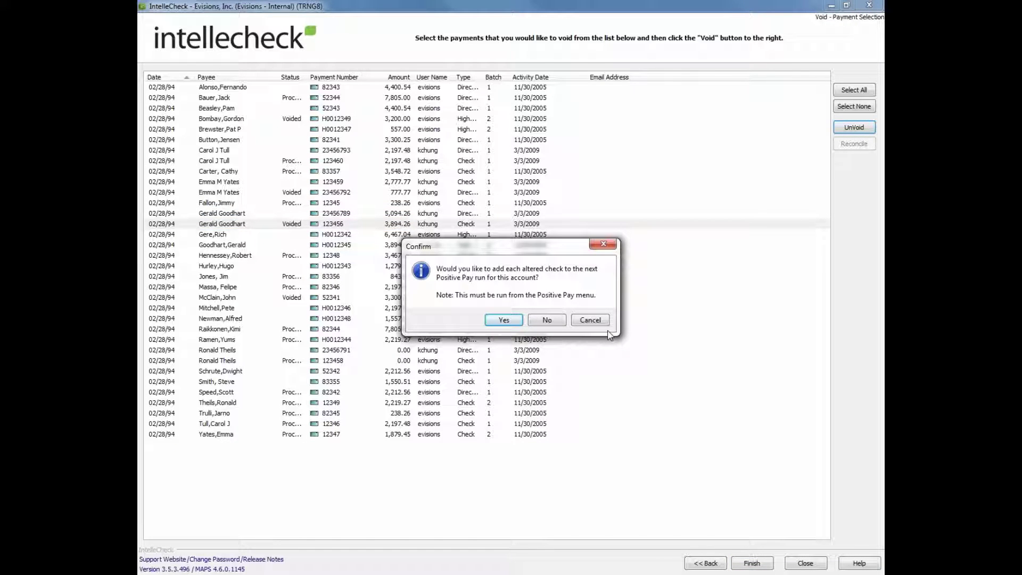
{"action": "left_click", "coordinate": [514, 319]}
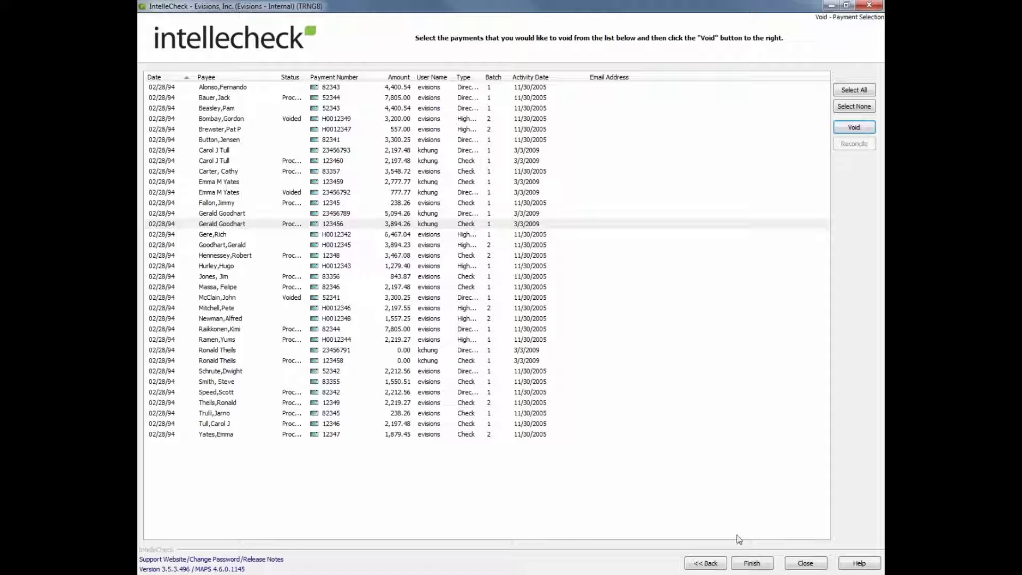
{"action": "left_click", "coordinate": [801, 566]}
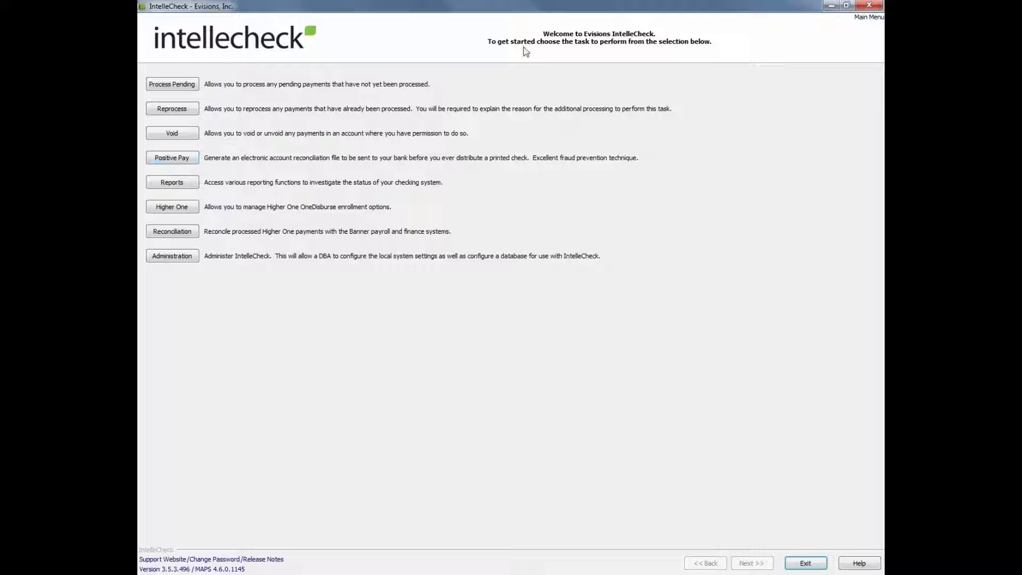
Start Positive Pay generation, log in with the account password, and dismiss the updates notice.
{"action": "left_click", "coordinate": [187, 163]}
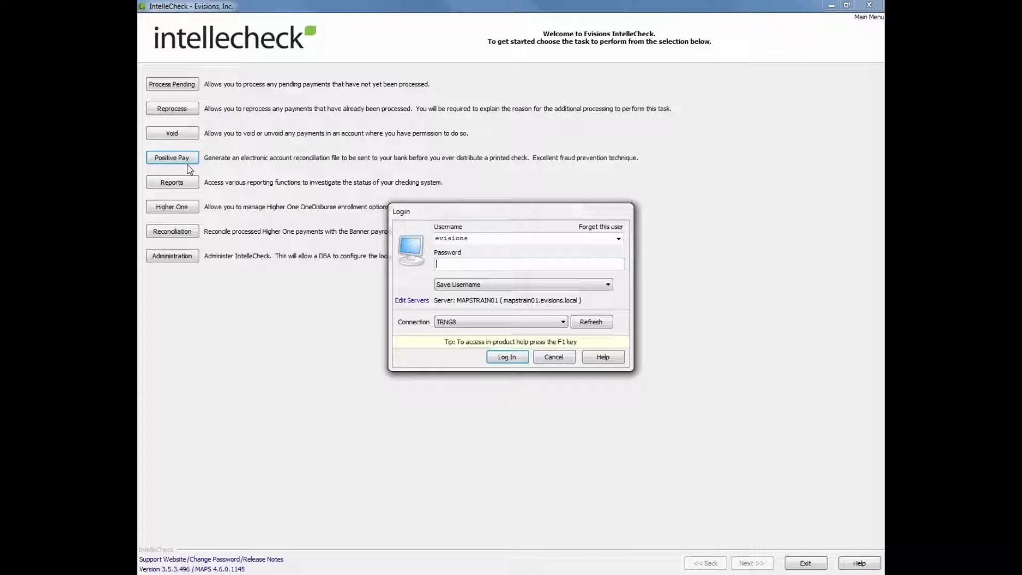
{"action": "type", "text": "********"}
{"action": "key", "text": "Return"}
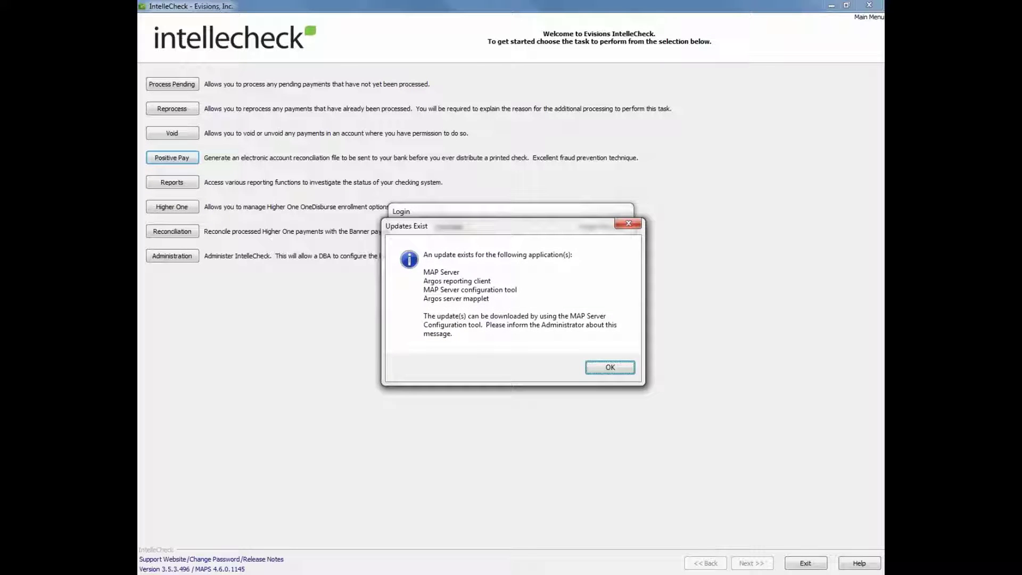
{"action": "key", "text": "Return"}
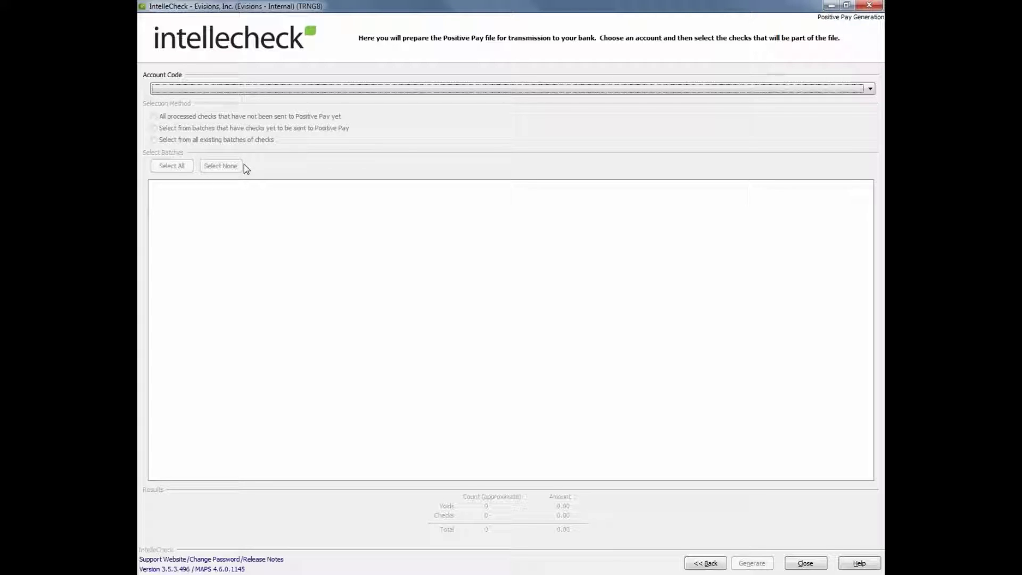
Choose the MN (PR: Monthly) account and select Batch 2 for the Positive Pay file.
{"action": "left_click", "coordinate": [288, 89]}
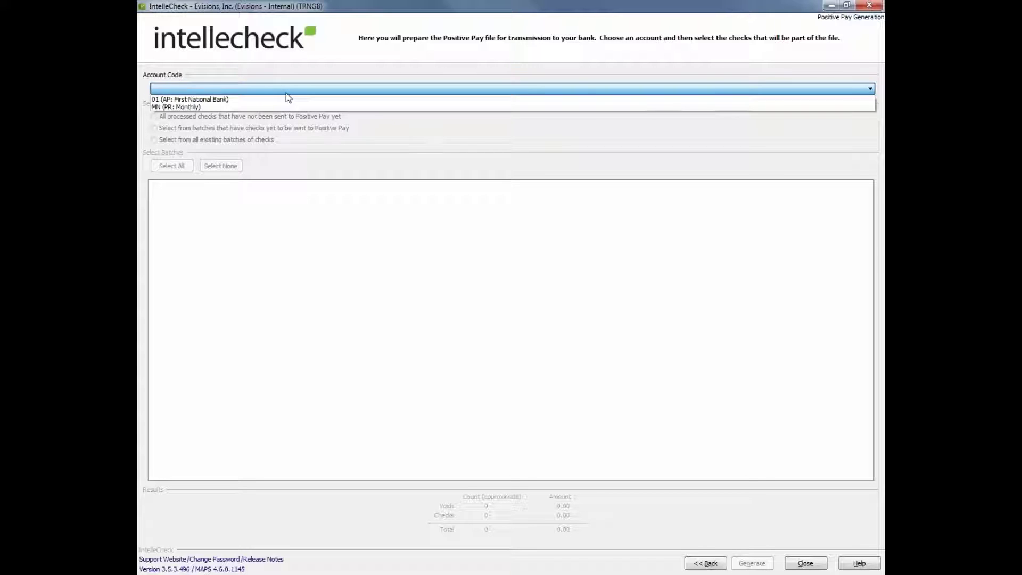
{"action": "left_click", "coordinate": [272, 112]}
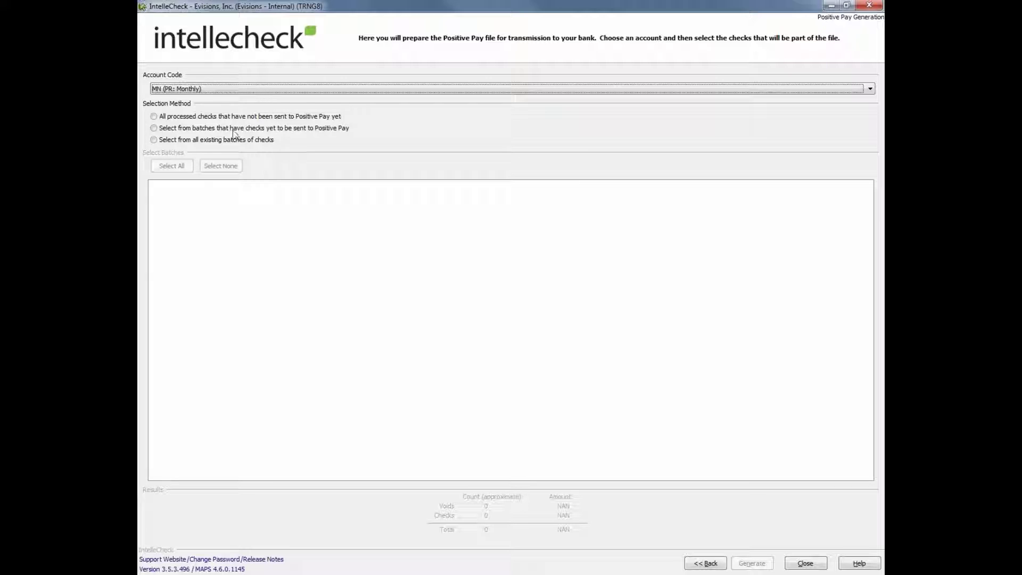
{"action": "left_click", "coordinate": [190, 141]}
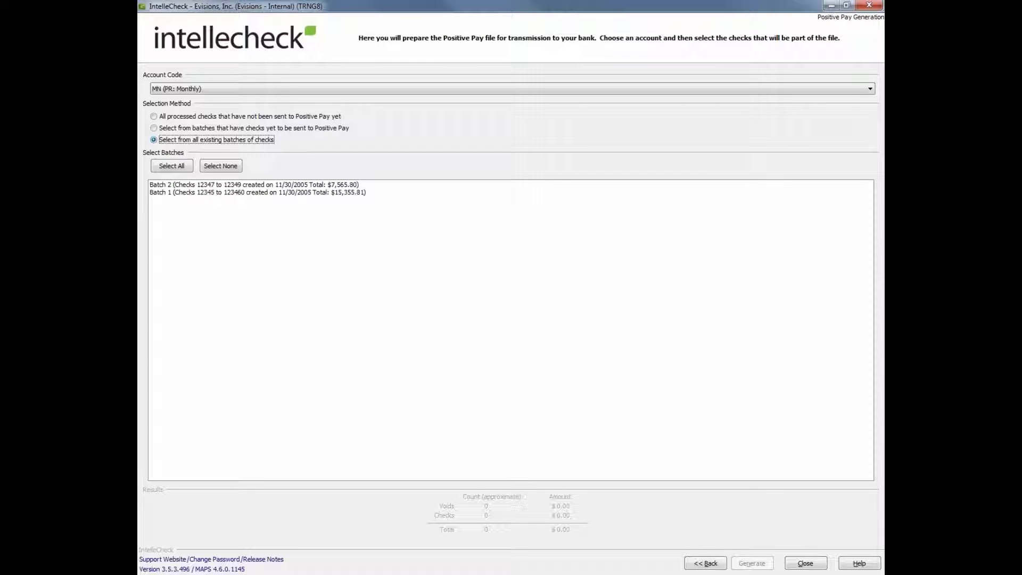
{"action": "left_click", "coordinate": [189, 186]}
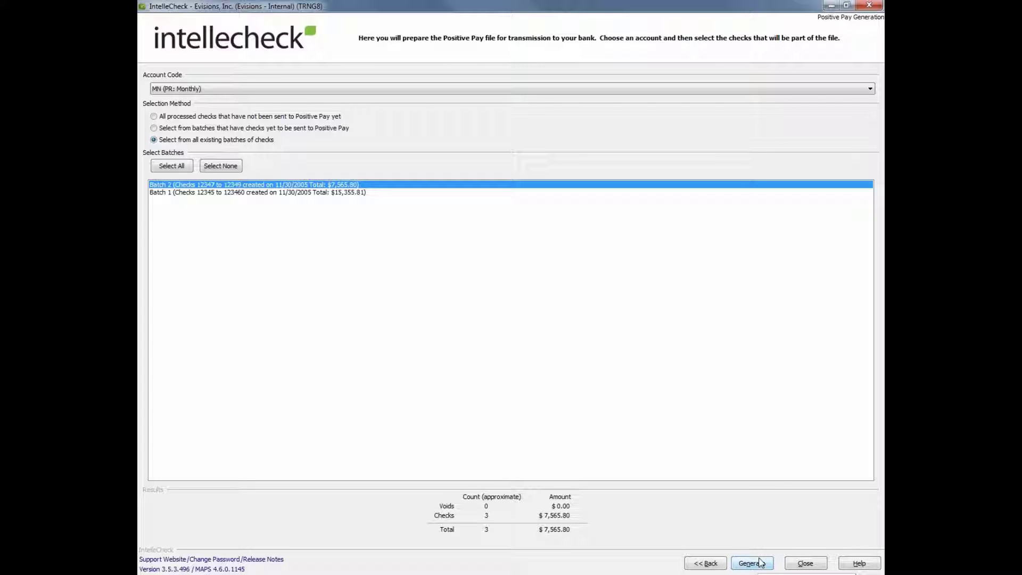
Attempt generation, cancel the administrative password prompt, and return to the main menu.
{"action": "left_click", "coordinate": [760, 564]}
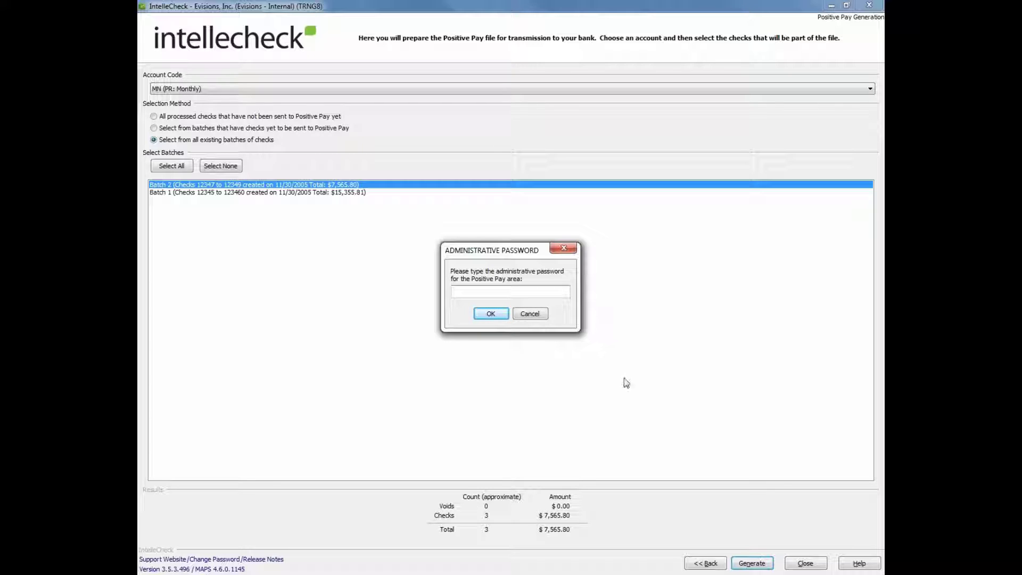
{"action": "left_click", "coordinate": [526, 313]}
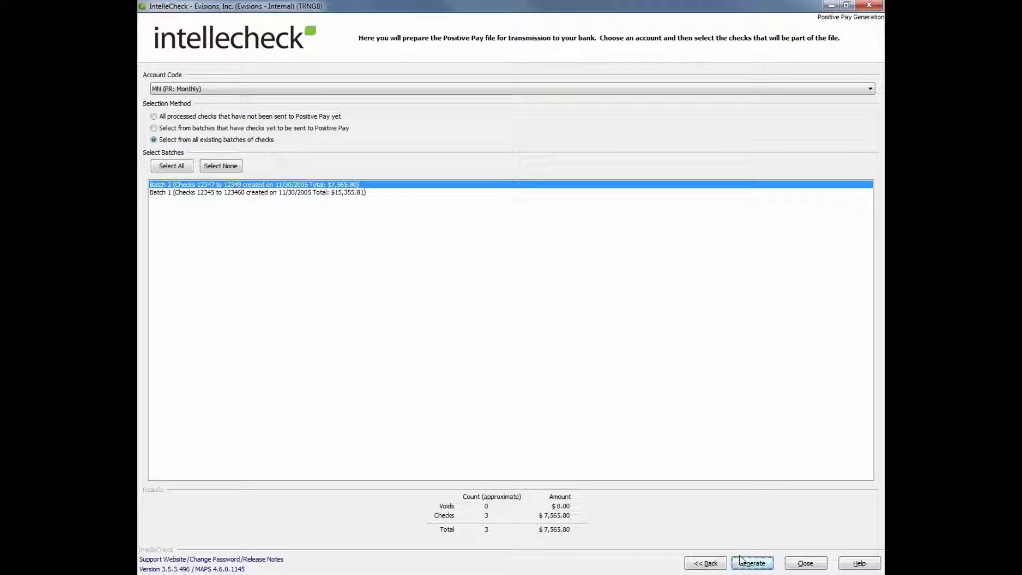
{"action": "left_click", "coordinate": [801, 562]}
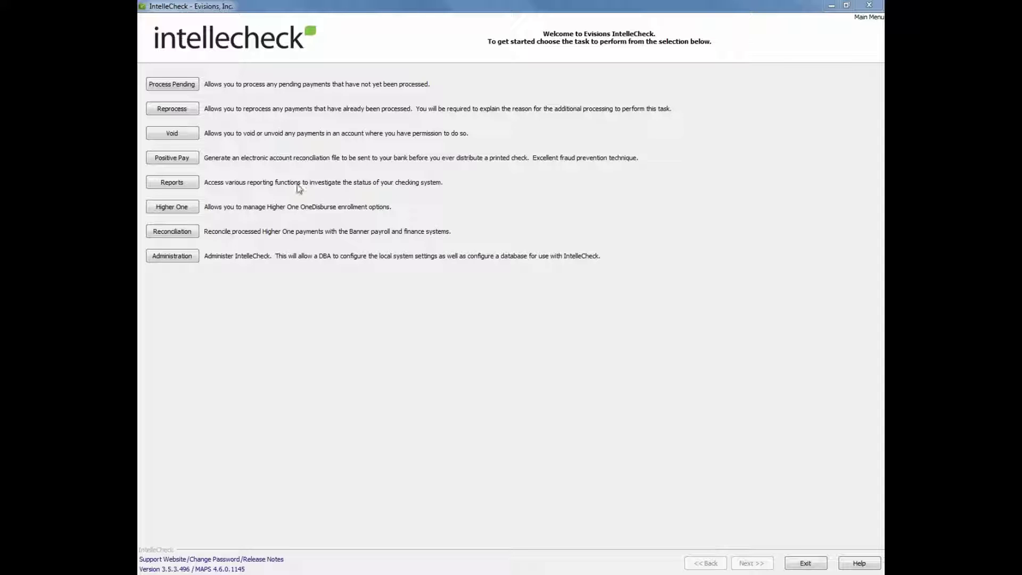
Open Reports, log in with the password, and dismiss the Updates Exist notice.
{"action": "left_click", "coordinate": [183, 182]}
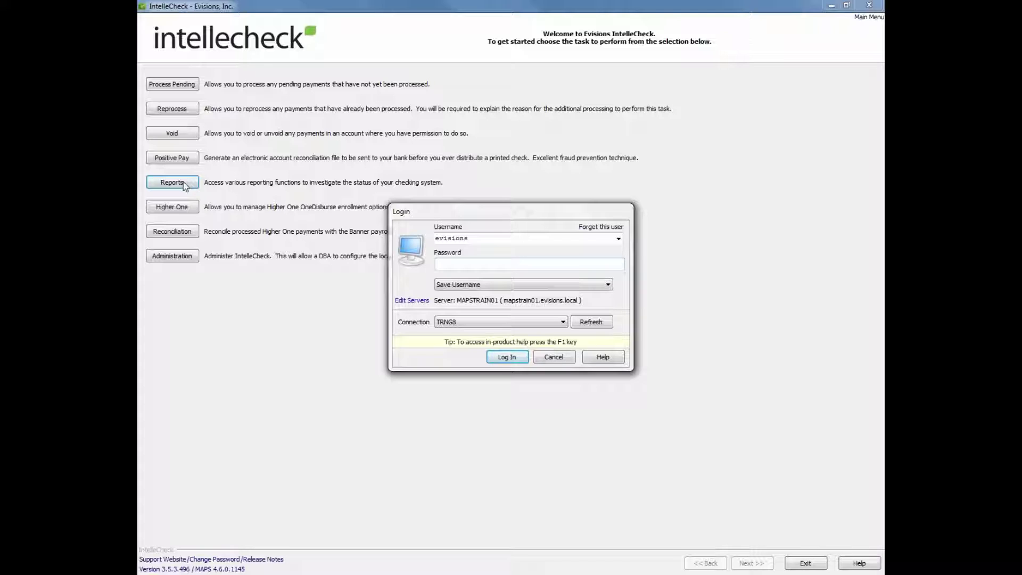
{"action": "type", "text": "•••••••"}
{"action": "key", "text": "Return"}
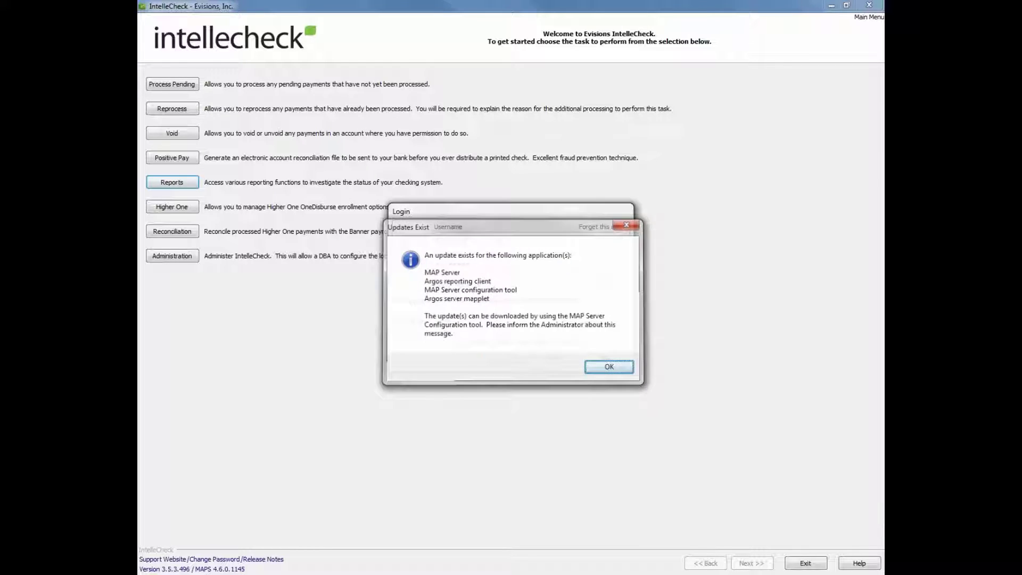
{"action": "key", "text": "Return"}
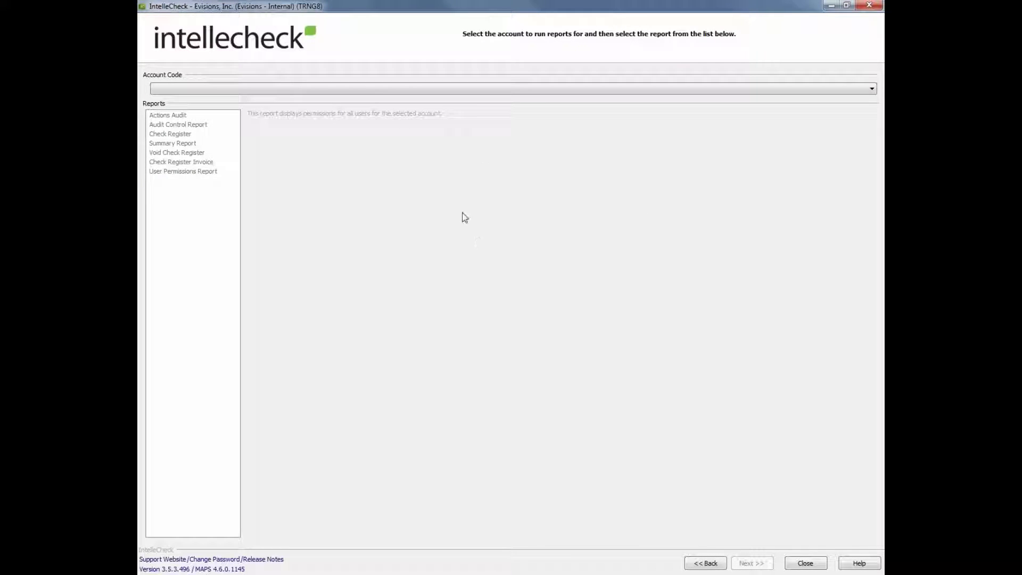
Choose account MN (PR: Monthly), select the Check Register report, and continue to Batch Selection.
{"action": "left_click", "coordinate": [406, 89]}
{"action": "left_click", "coordinate": [397, 104]}
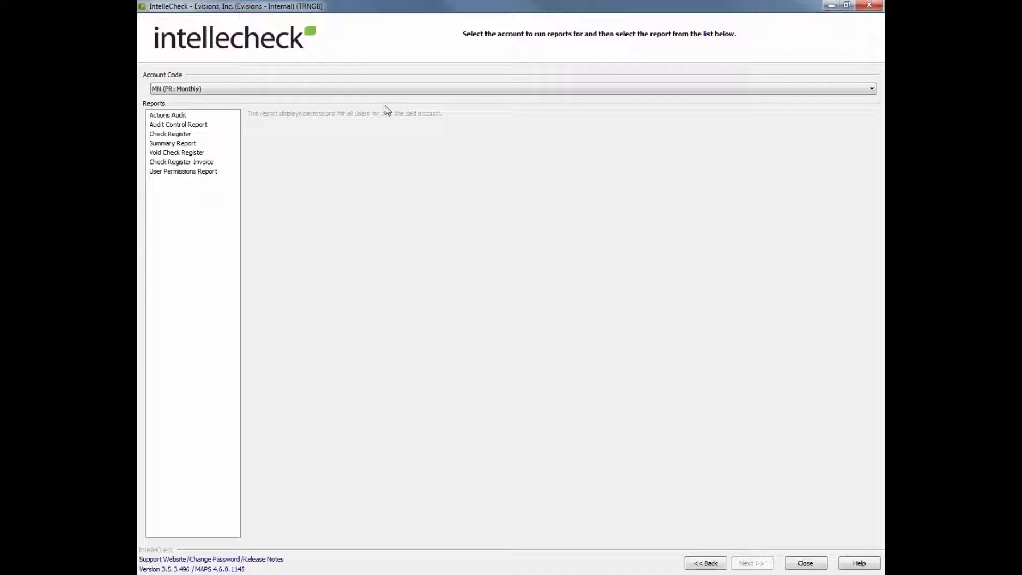
{"action": "left_click", "coordinate": [182, 136]}
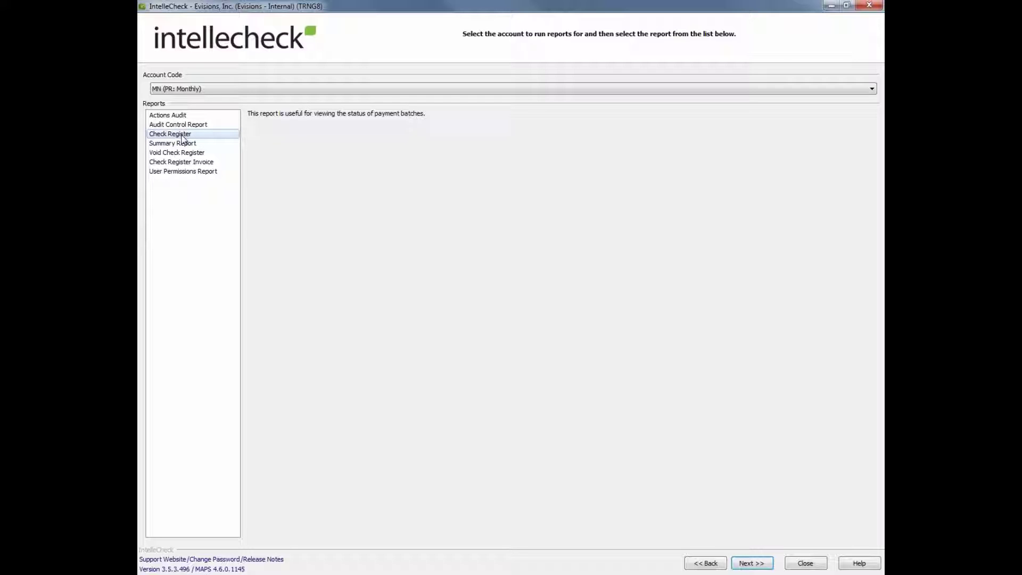
{"action": "left_click", "coordinate": [751, 563]}
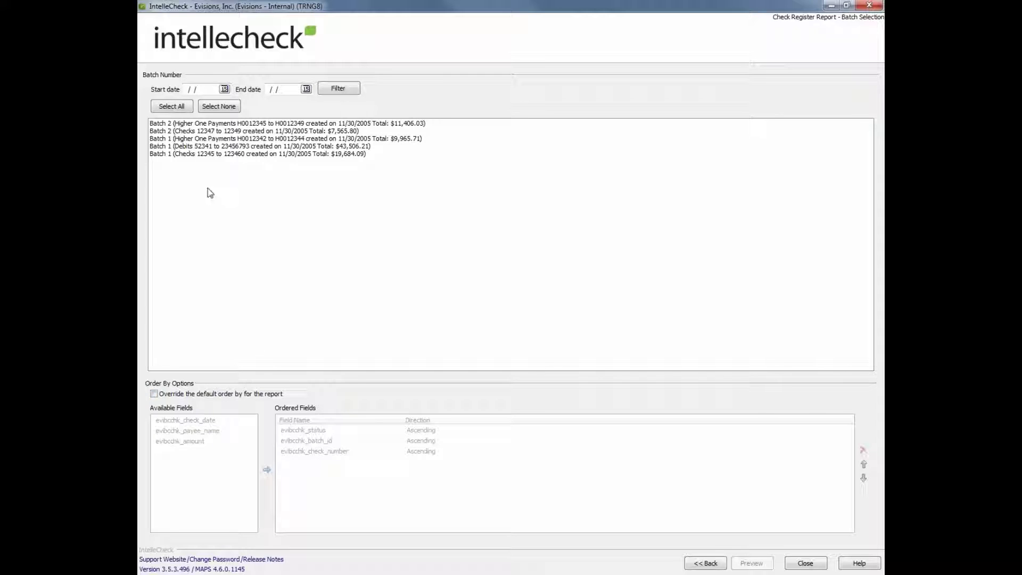
Select all five batches, override the default order by, and preview the Check Register Report.
{"action": "left_click", "coordinate": [169, 108]}
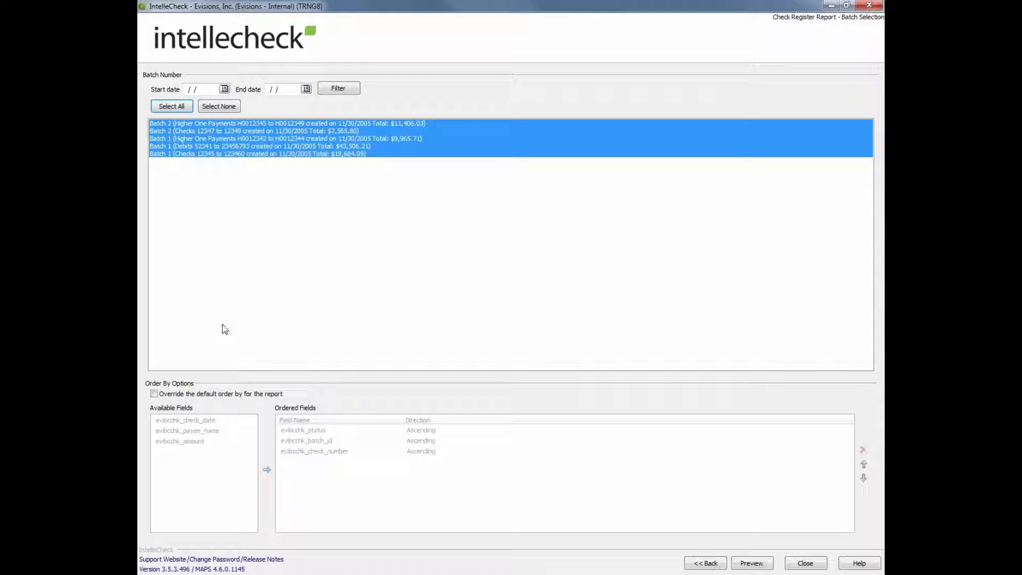
{"action": "left_click", "coordinate": [159, 394]}
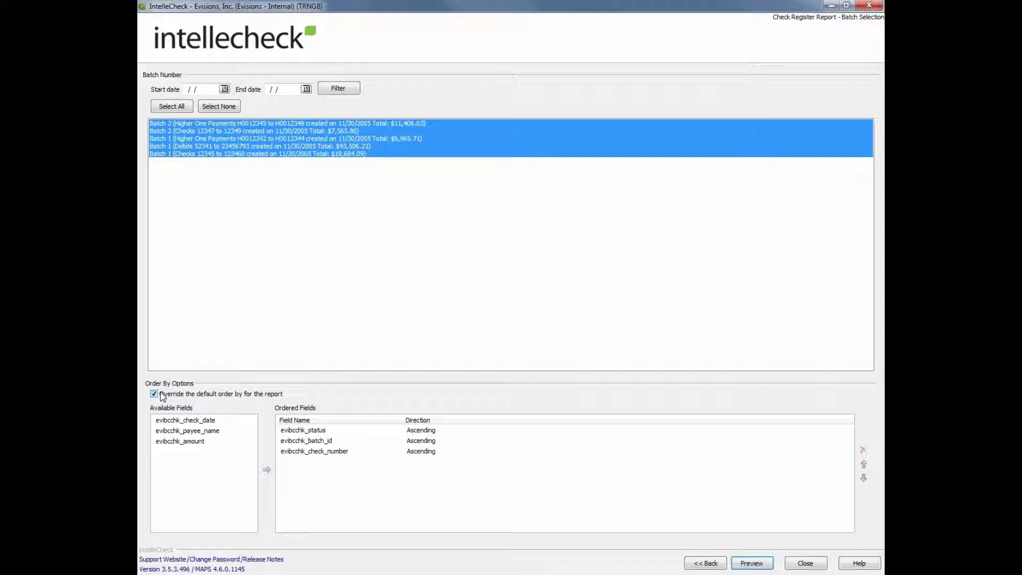
{"action": "left_click", "coordinate": [740, 563]}
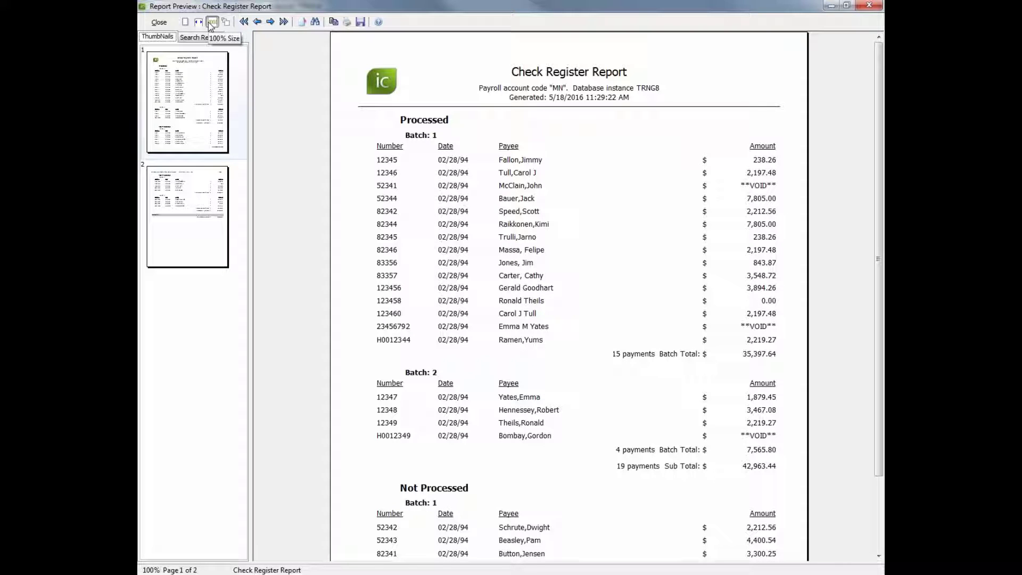
Flip between pages 1 and 2 of the report, including first and last page.
{"action": "left_click", "coordinate": [190, 191]}
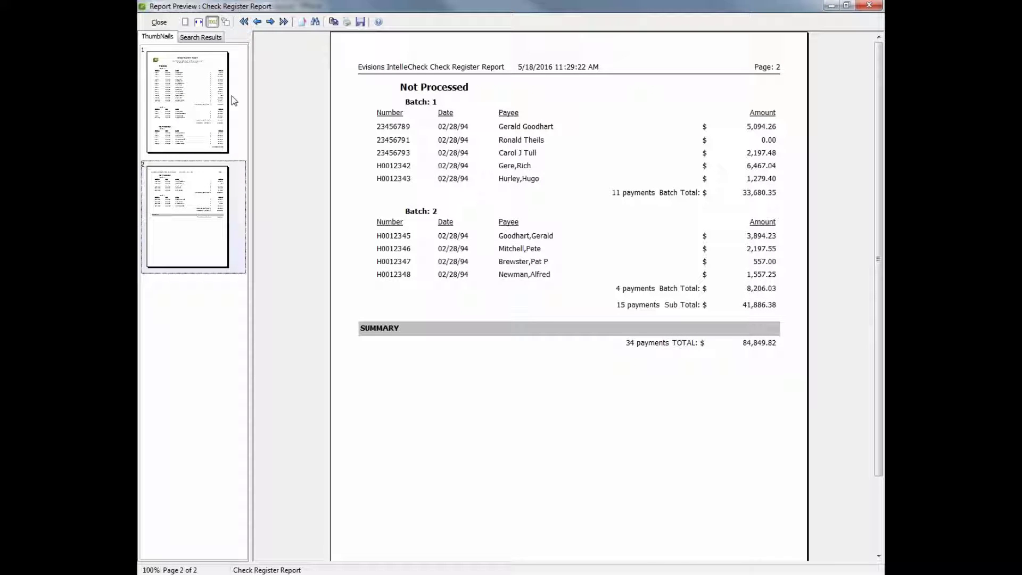
{"action": "left_click", "coordinate": [258, 22]}
{"action": "left_click", "coordinate": [271, 23]}
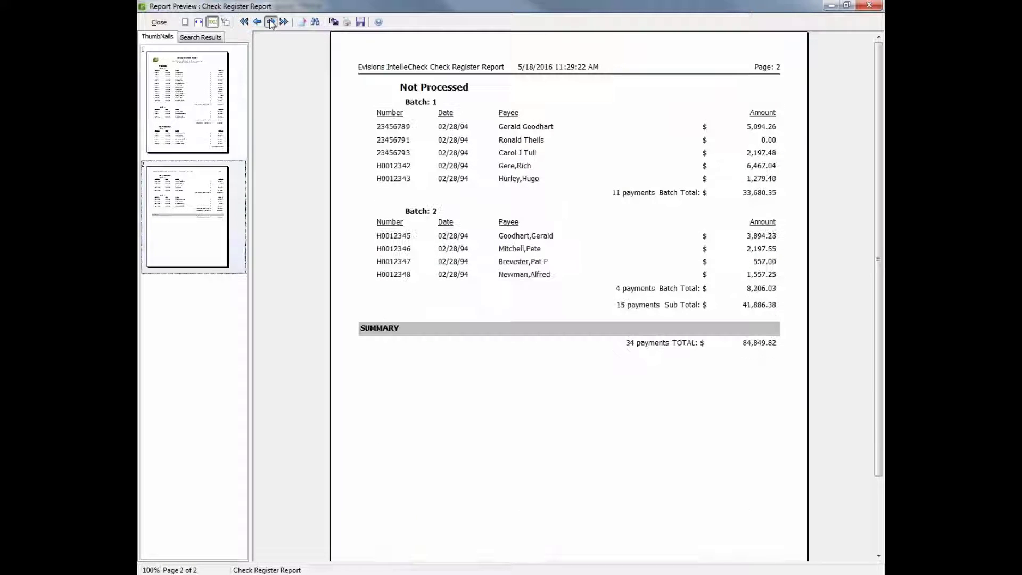
{"action": "left_click", "coordinate": [258, 23]}
{"action": "left_click", "coordinate": [271, 23]}
{"action": "left_click", "coordinate": [243, 23]}
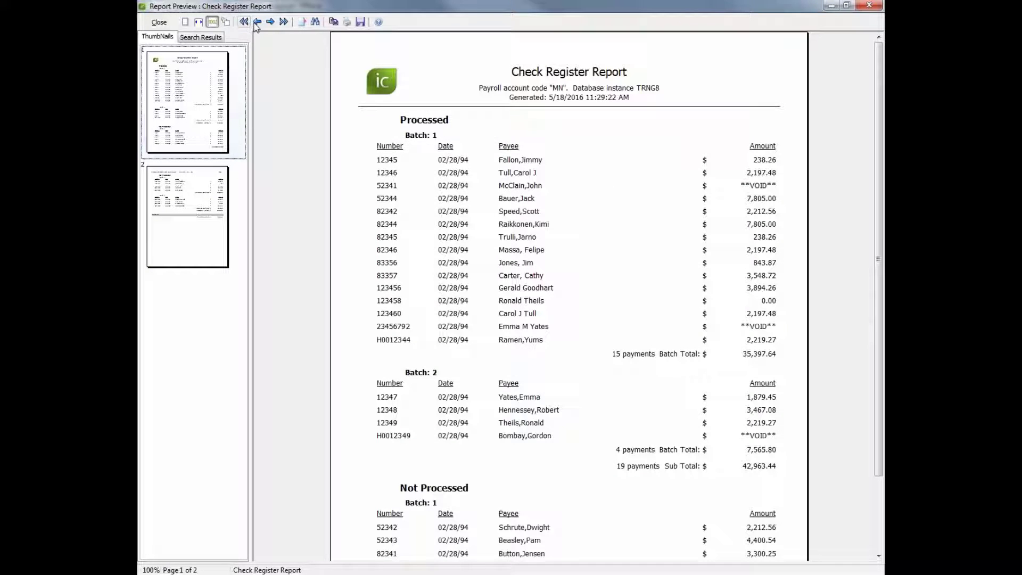
{"action": "left_click", "coordinate": [283, 23]}
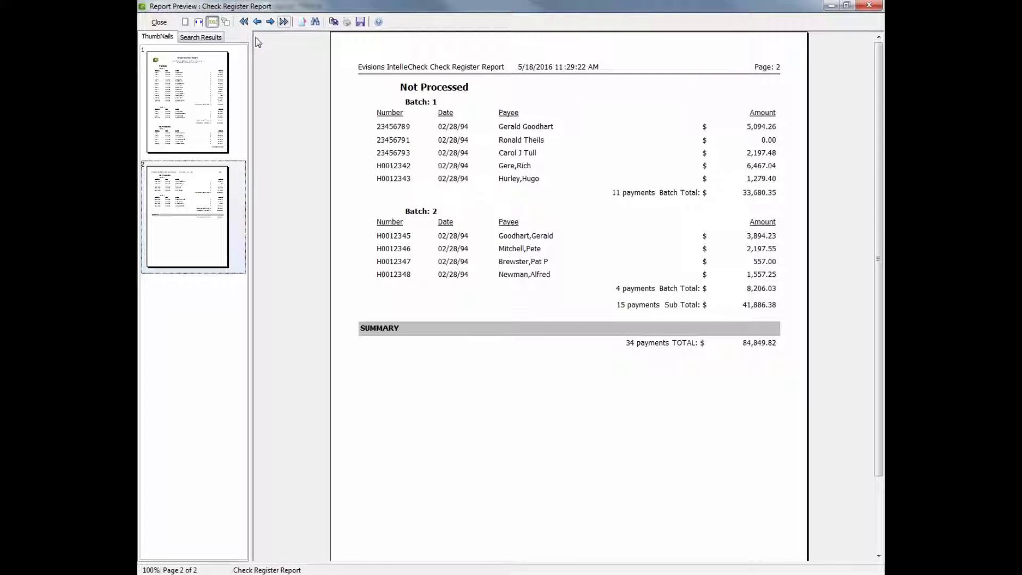
Show page 1 from its thumbnail, then jump to page 2 via Go to Page.
{"action": "left_click", "coordinate": [212, 84]}
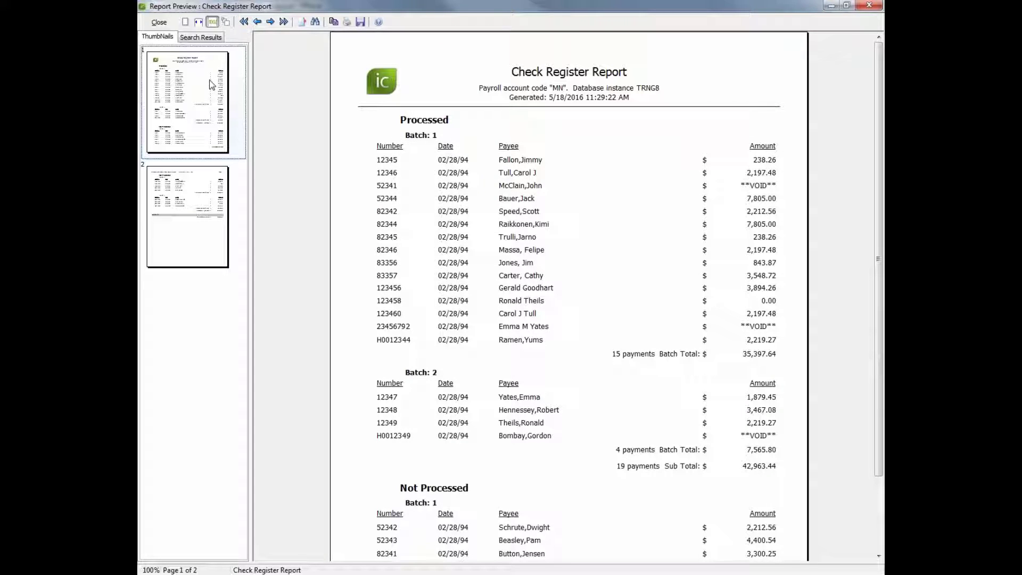
{"action": "left_click", "coordinate": [304, 25]}
{"action": "type", "text": "2"}
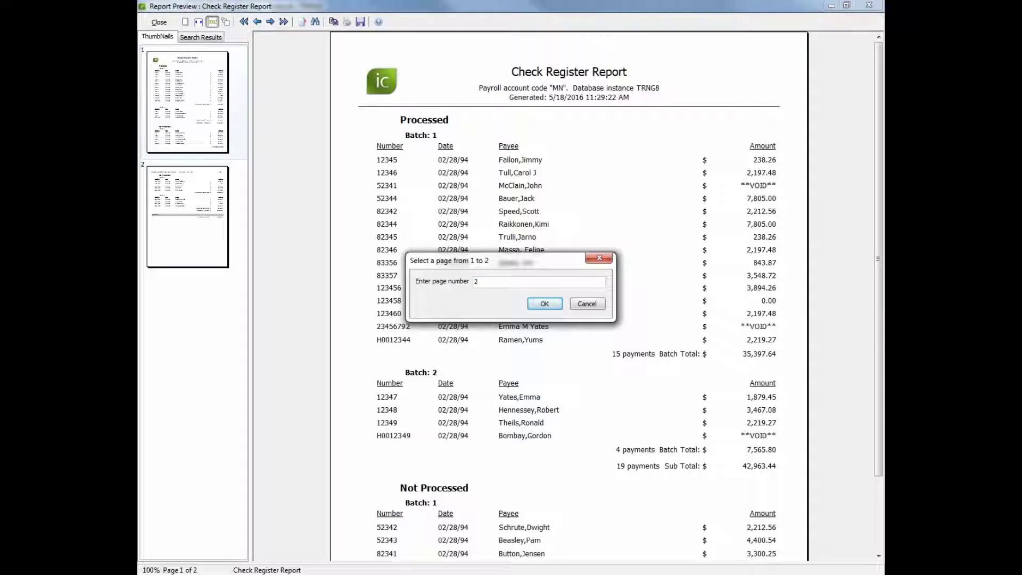
{"action": "key", "text": "Return"}
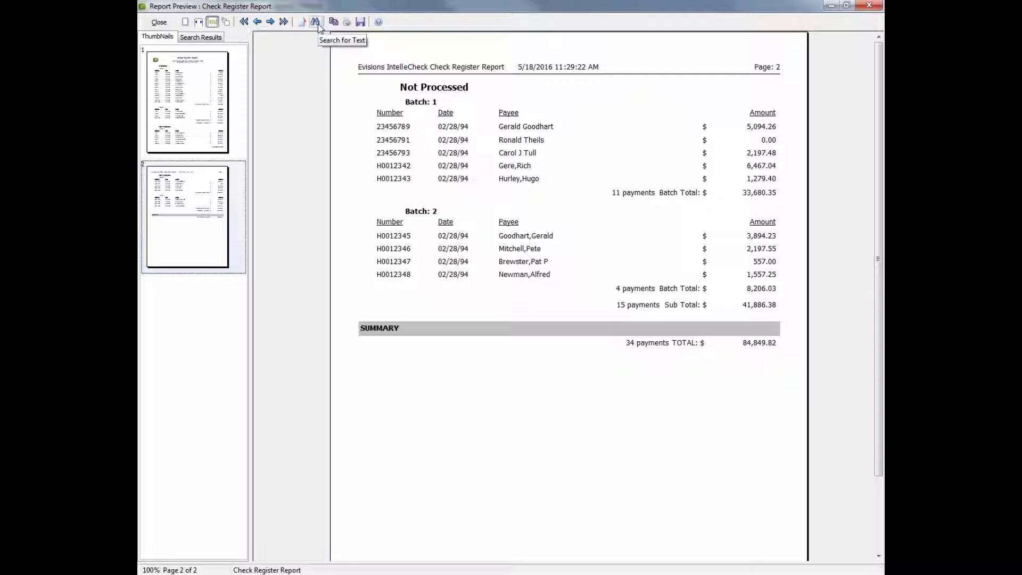
{"action": "left_click", "coordinate": [347, 24]}
Close the Report Preview window and then the Batch Selection page.
{"action": "left_click", "coordinate": [160, 23]}
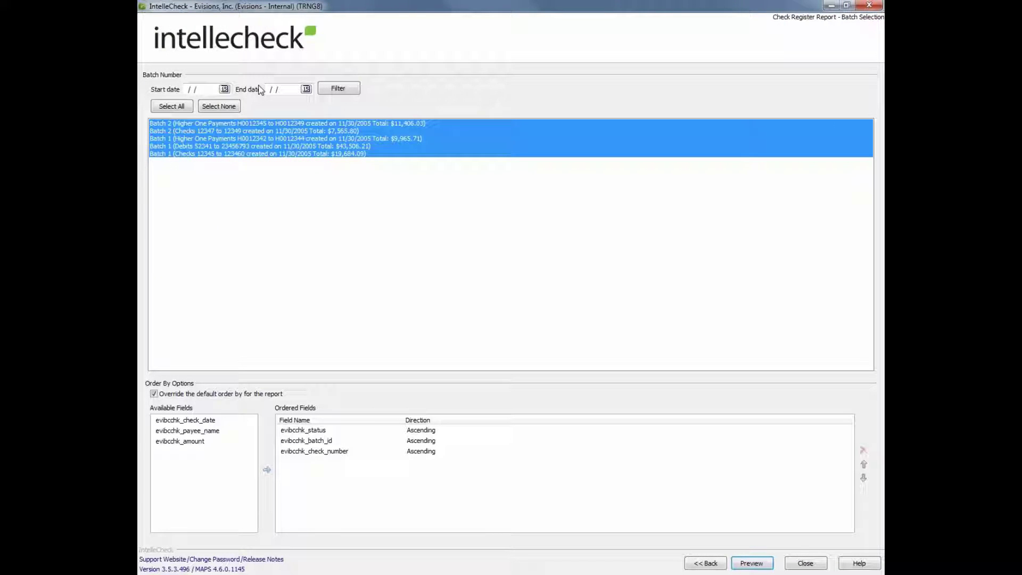
{"action": "left_click", "coordinate": [805, 565]}
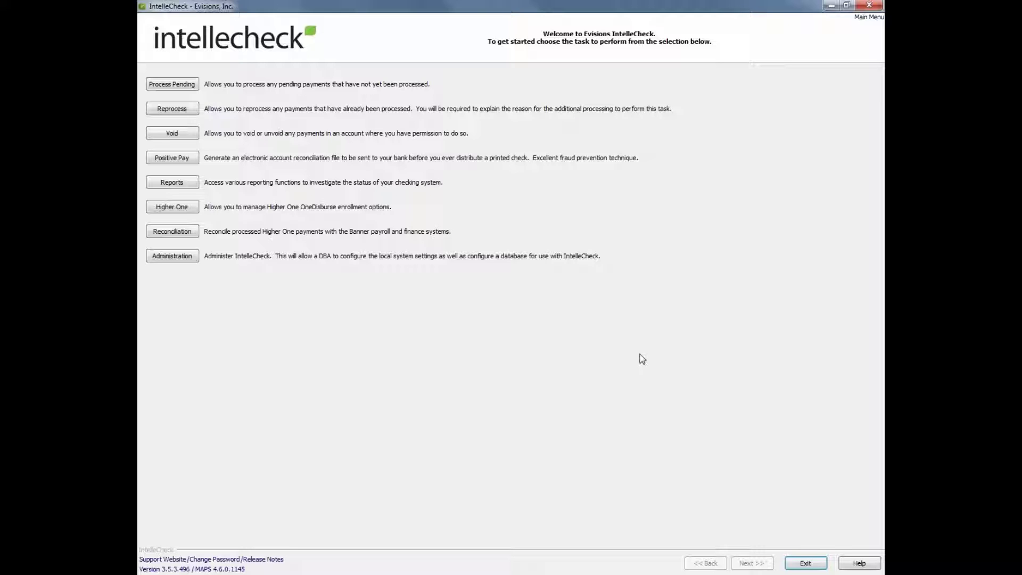
Choose Higher One and log in with the password to reach Cardholder Management.
{"action": "left_click", "coordinate": [167, 212]}
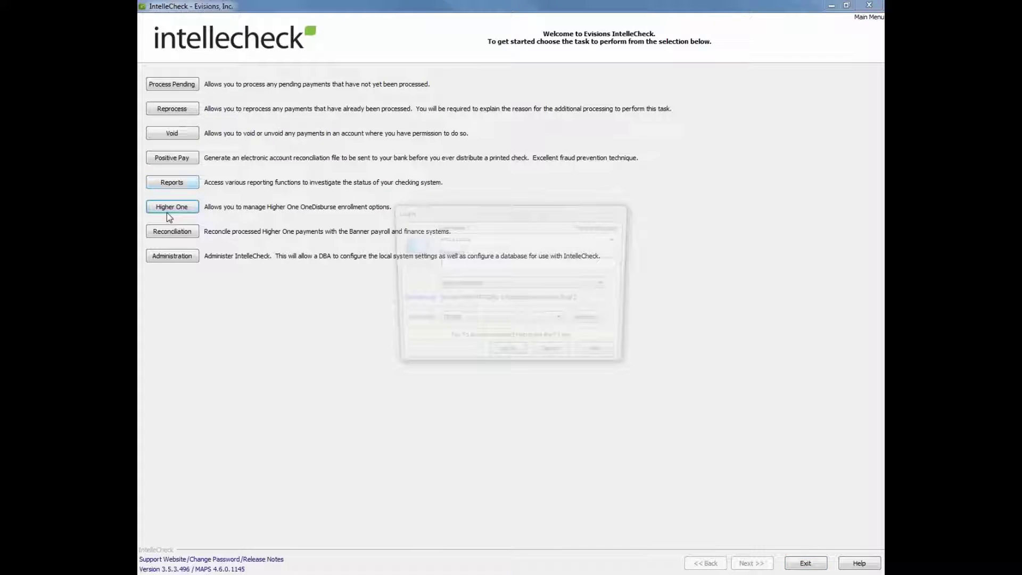
{"action": "type", "text": "*****"}
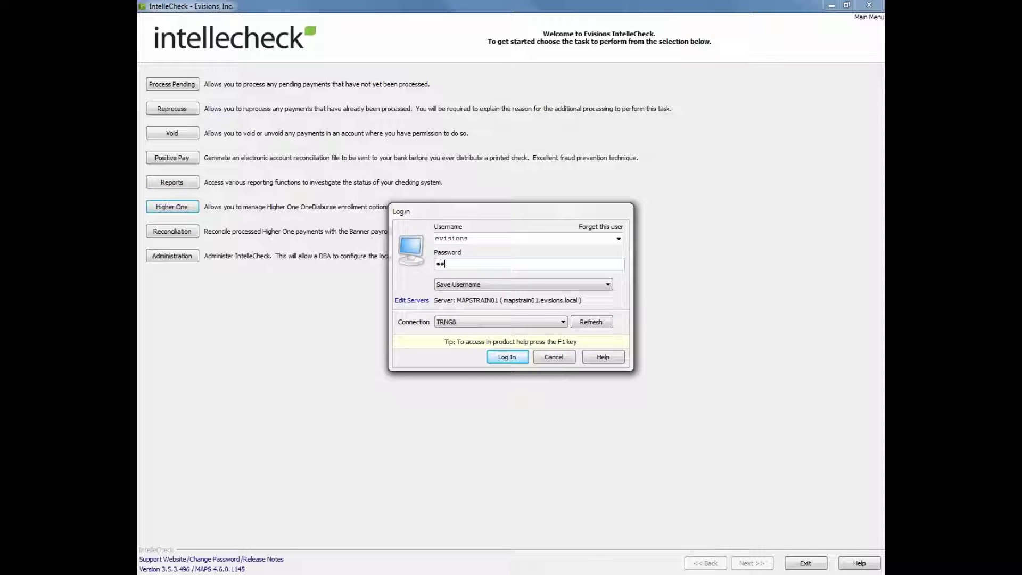
{"action": "type", "text": "**"}
{"action": "key", "text": "Return"}
{"action": "key", "text": "Return"}
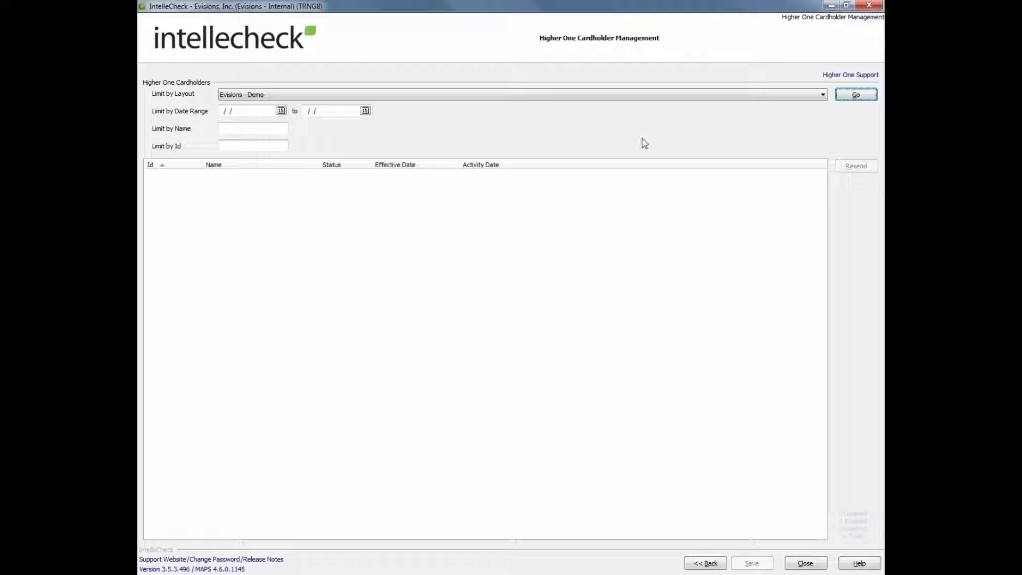
Load the five Evisions - Demo cardholders, select the third one, and close the screen.
{"action": "left_click", "coordinate": [855, 95]}
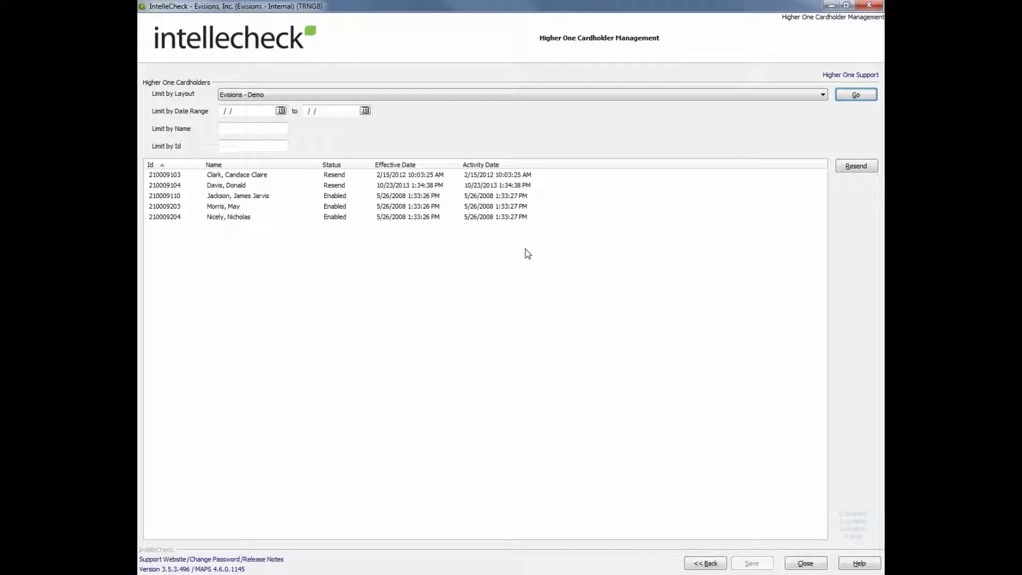
{"action": "left_click", "coordinate": [265, 198]}
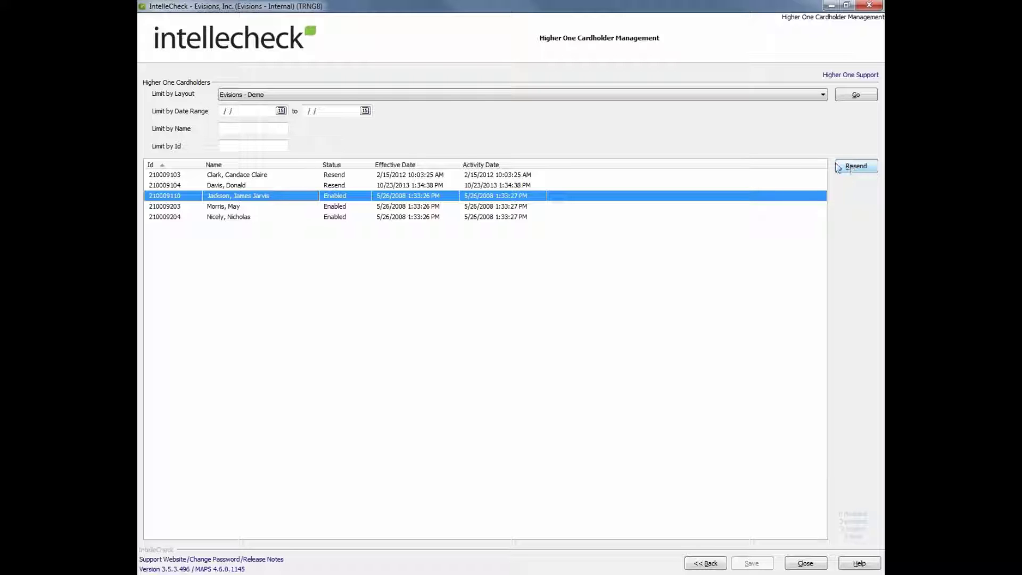
{"action": "left_click", "coordinate": [805, 564]}
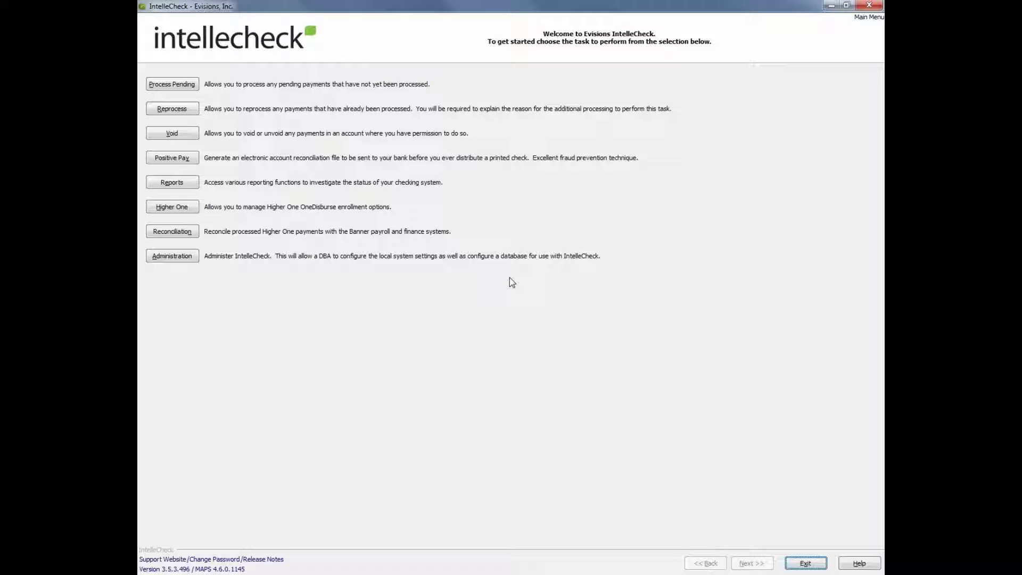
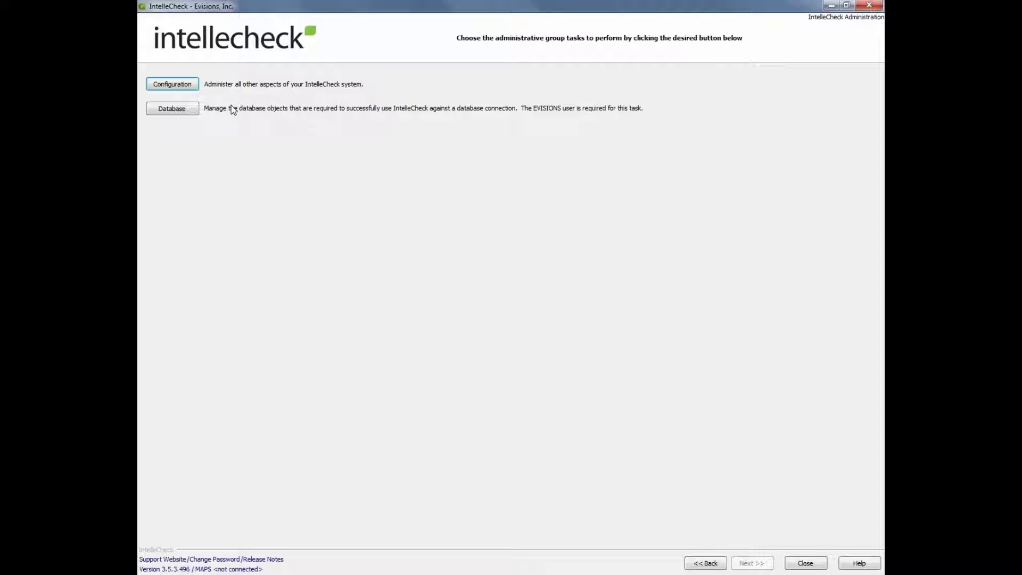
Enter Configuration with the admin password and dismiss the Updates Exist notice.
{"action": "left_click", "coordinate": [187, 88]}
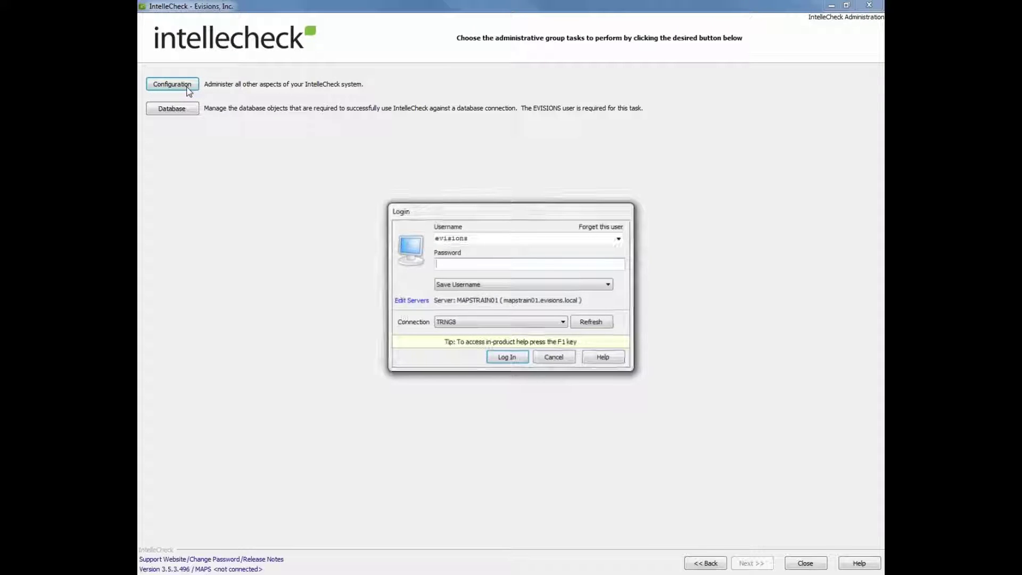
{"action": "type", "text": "*****"}
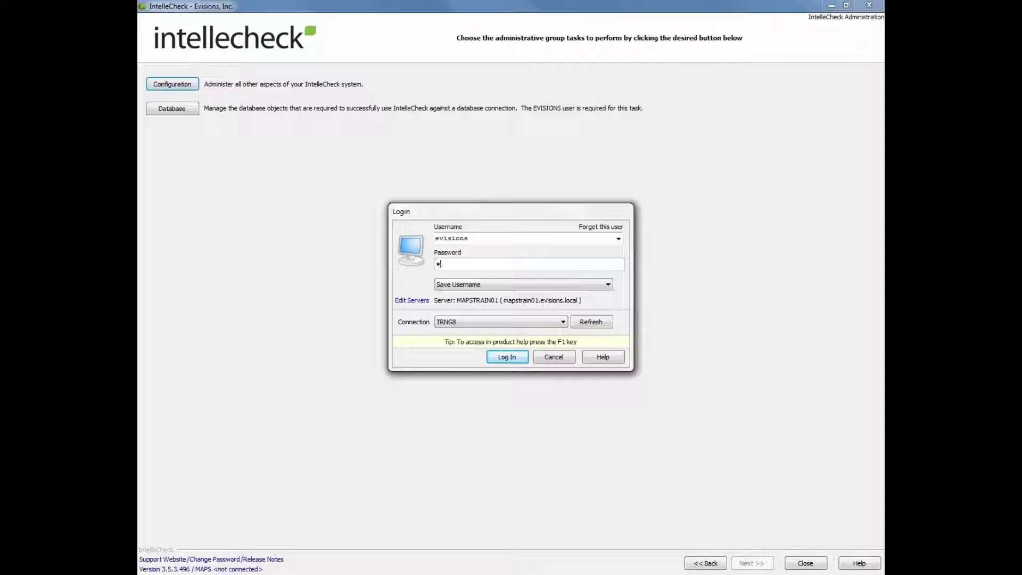
{"action": "type", "text": "**"}
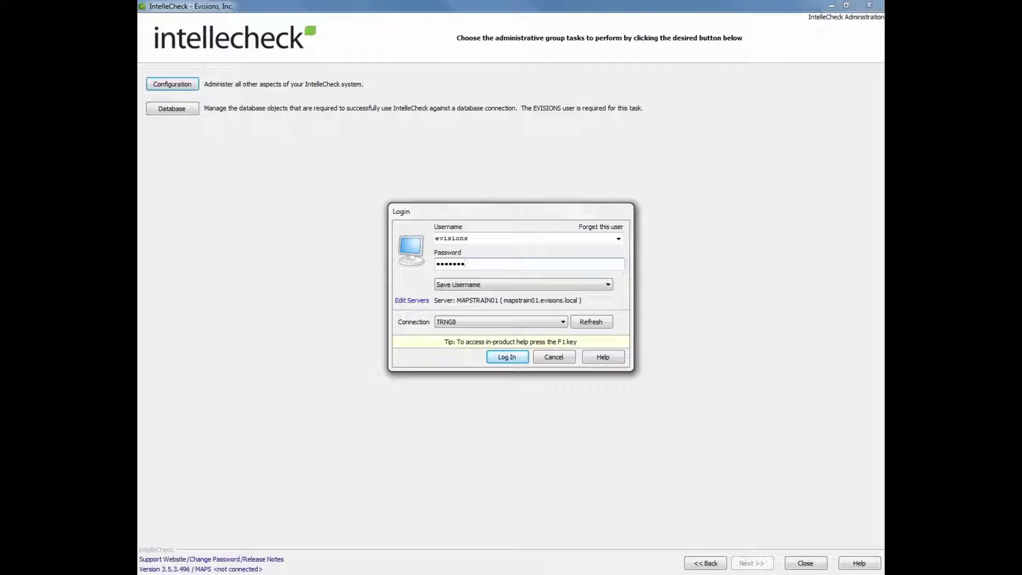
{"action": "key", "text": "Return"}
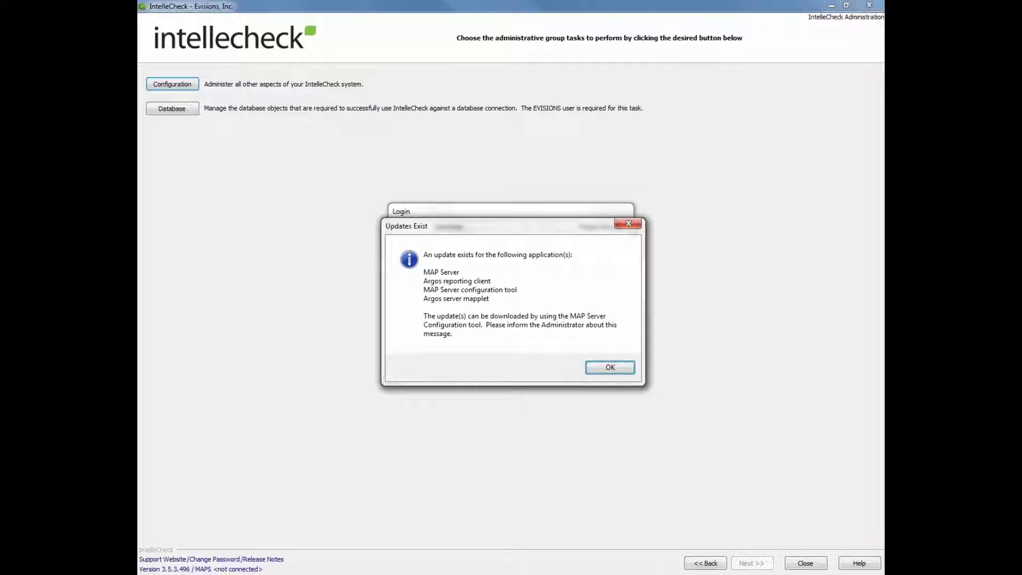
{"action": "key", "text": "Return"}
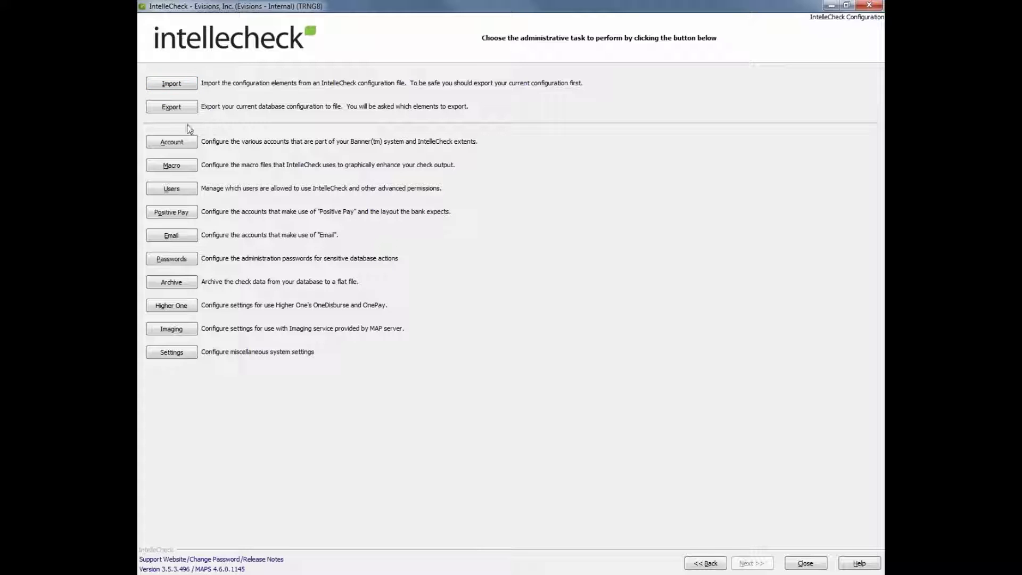
{"action": "left_click", "coordinate": [178, 141]}
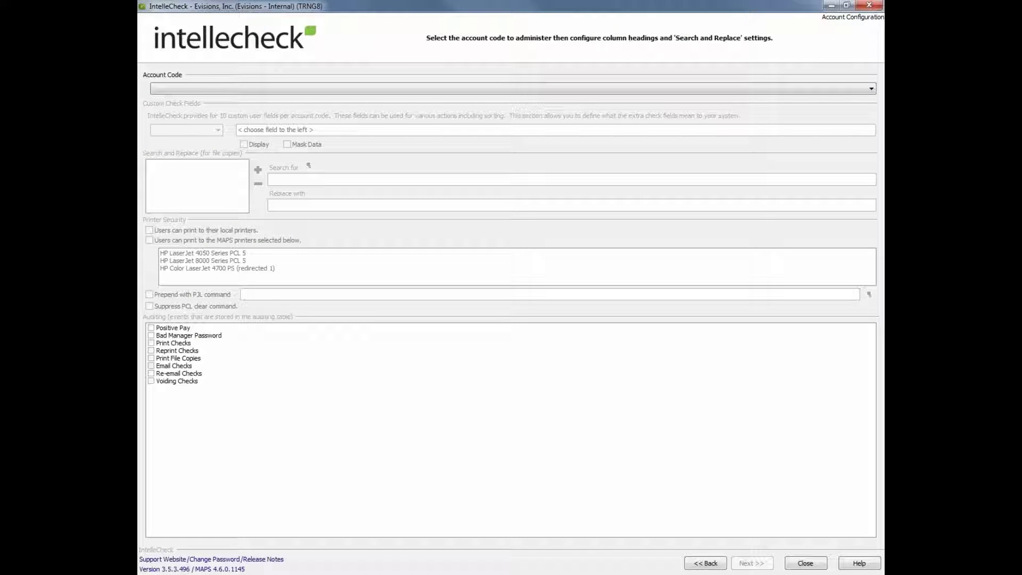
{"action": "left_click", "coordinate": [224, 88]}
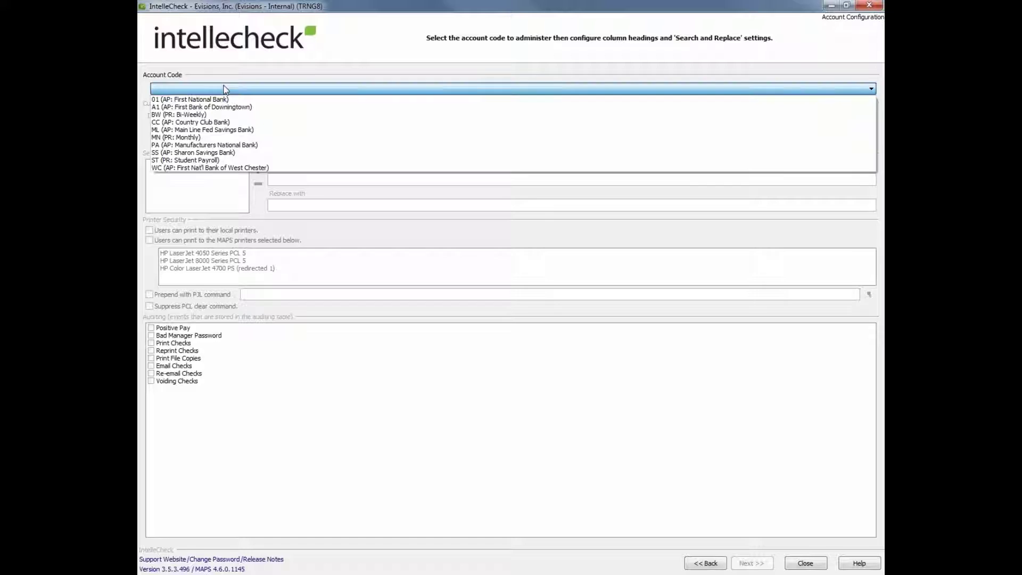
{"action": "left_click", "coordinate": [221, 138]}
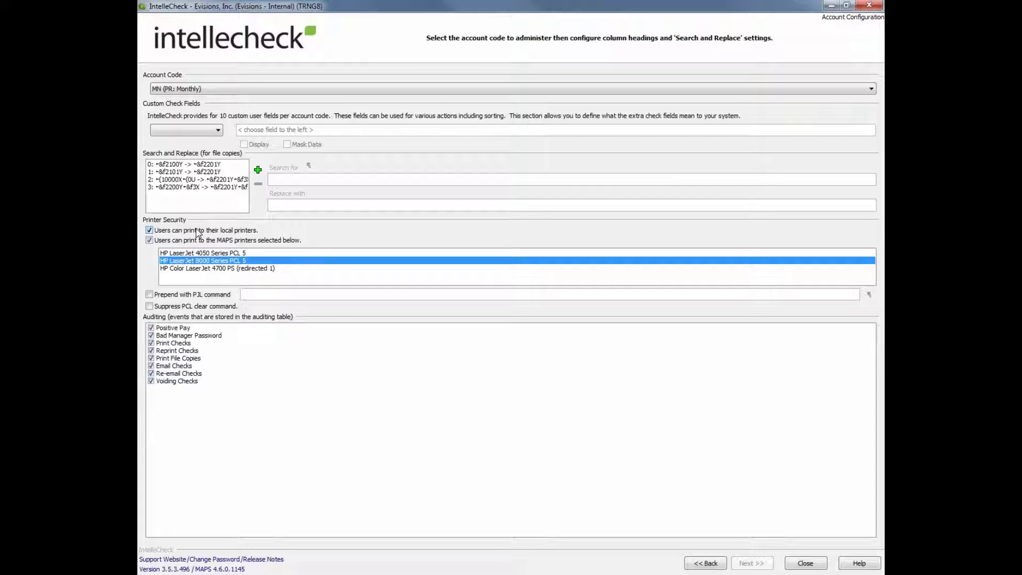
{"action": "left_click", "coordinate": [197, 253]}
{"action": "left_click", "coordinate": [198, 260]}
{"action": "left_click", "coordinate": [701, 564]}
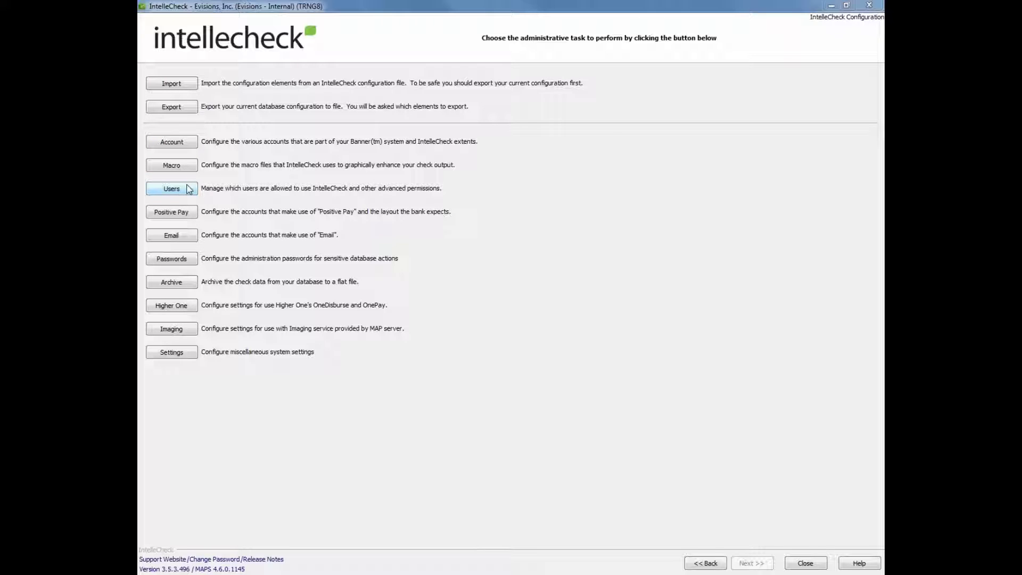
In User Configuration, move the demo user into Global Users and back to Existing Users.
{"action": "left_click", "coordinate": [187, 187]}
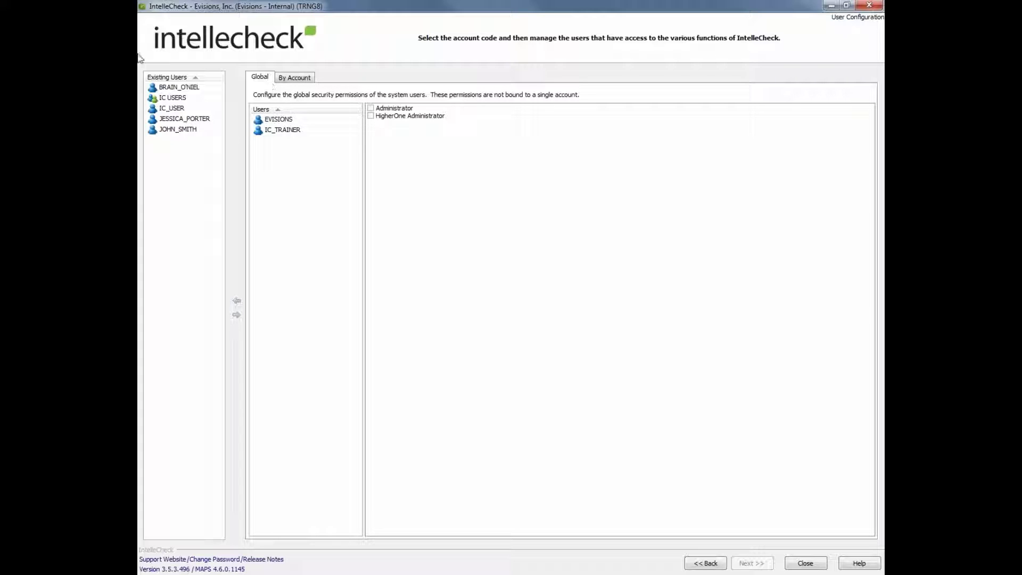
{"action": "mouse_move", "coordinate": [177, 133]}
{"action": "left_mouse_down"}
{"action": "mouse_move", "coordinate": [293, 143]}
{"action": "mouse_move", "coordinate": [166, 139]}
{"action": "left_mouse_up"}
{"action": "left_click", "coordinate": [182, 131]}
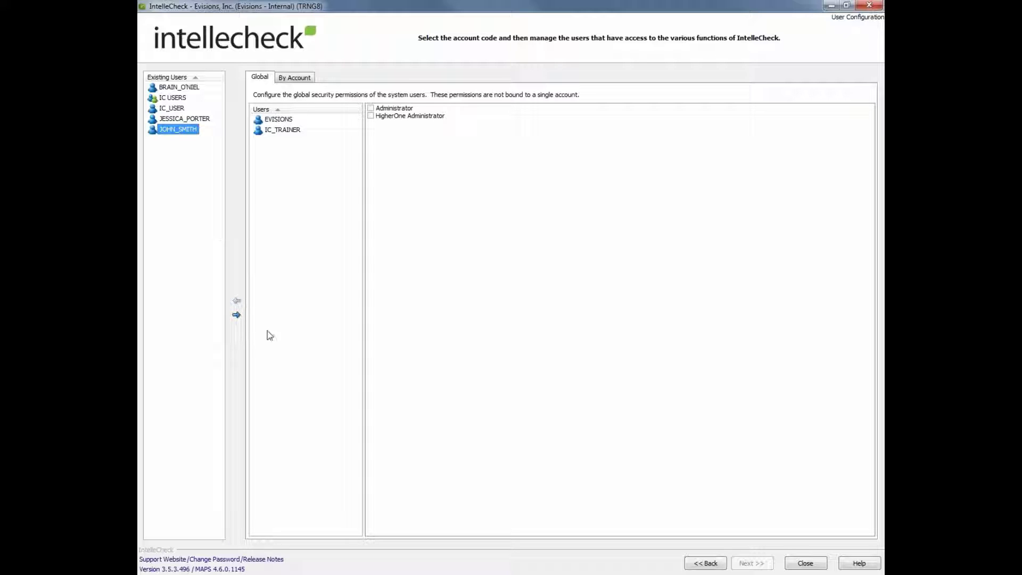
{"action": "left_click", "coordinate": [236, 314]}
{"action": "left_click", "coordinate": [236, 302]}
Add the demo user to Global Users with Administrator permission, then remove them again.
{"action": "double_click", "coordinate": [180, 130]}
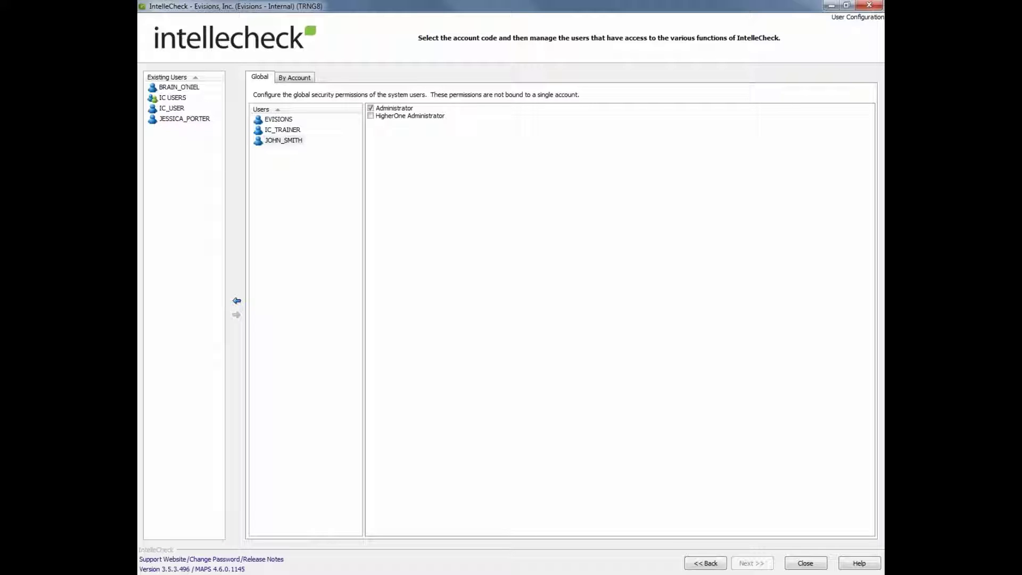
{"action": "left_click", "coordinate": [389, 111]}
{"action": "left_click", "coordinate": [285, 144]}
{"action": "left_click", "coordinate": [236, 300]}
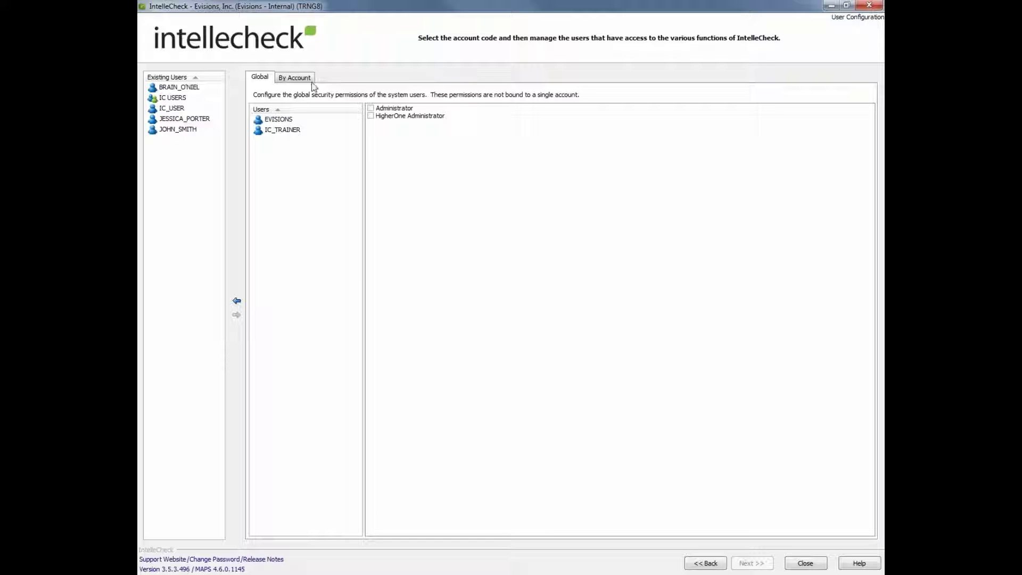
Under By Account for MN (PR: Monthly), add the demo user to Users, then delete them.
{"action": "left_click", "coordinate": [294, 77]}
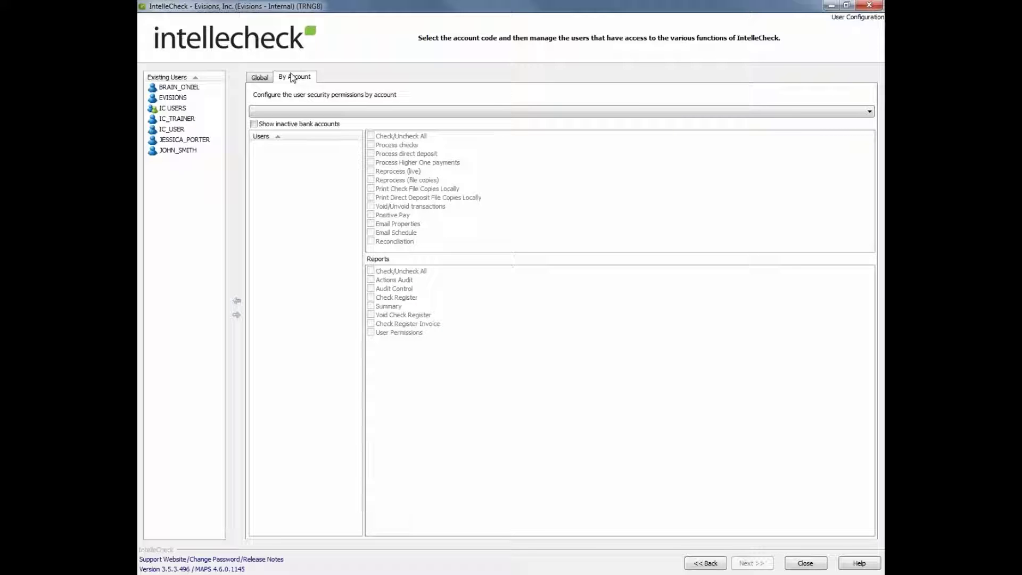
{"action": "left_click", "coordinate": [310, 110]}
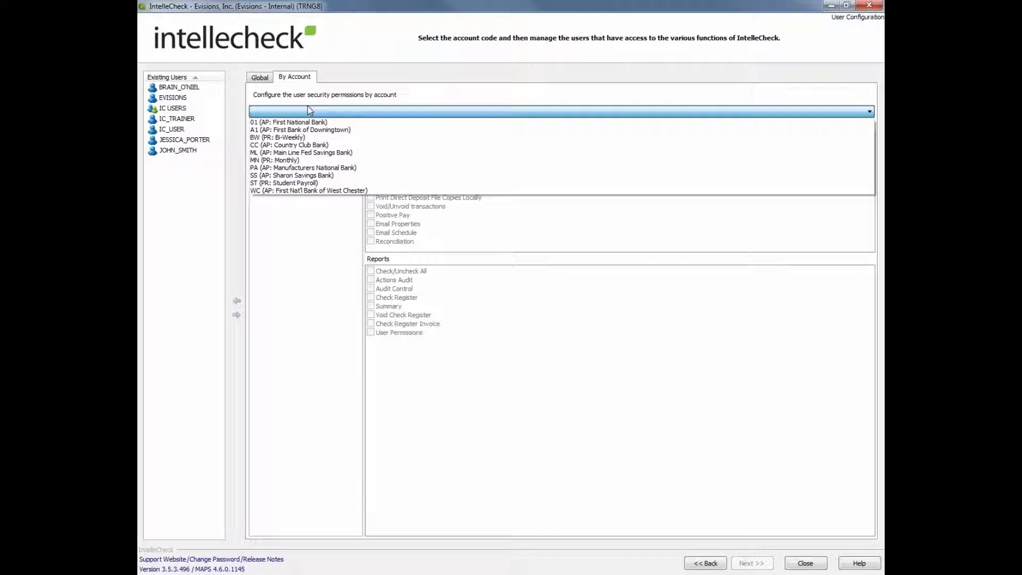
{"action": "key", "text": "m"}
{"action": "key", "text": "n"}
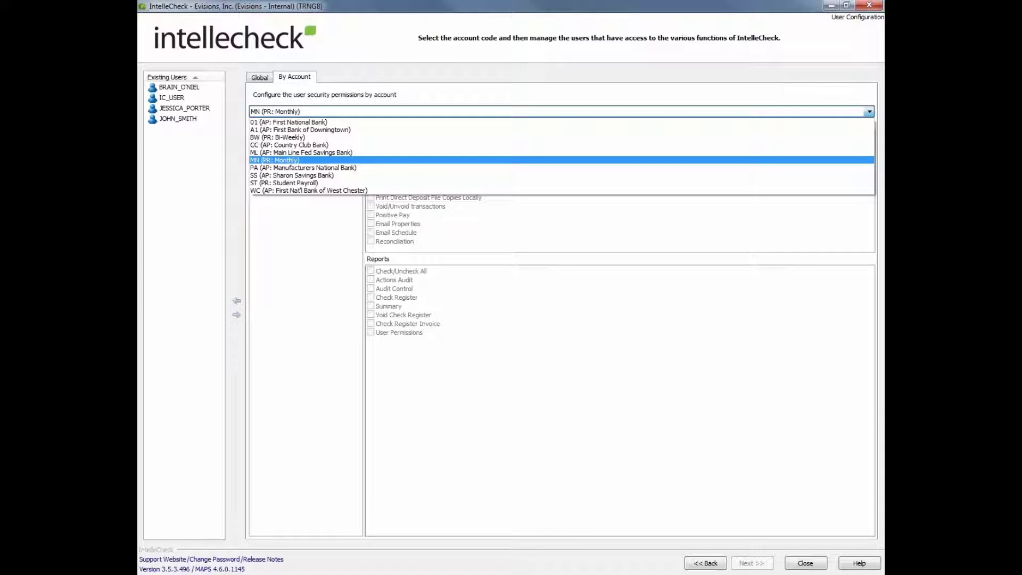
{"action": "key", "text": "Return"}
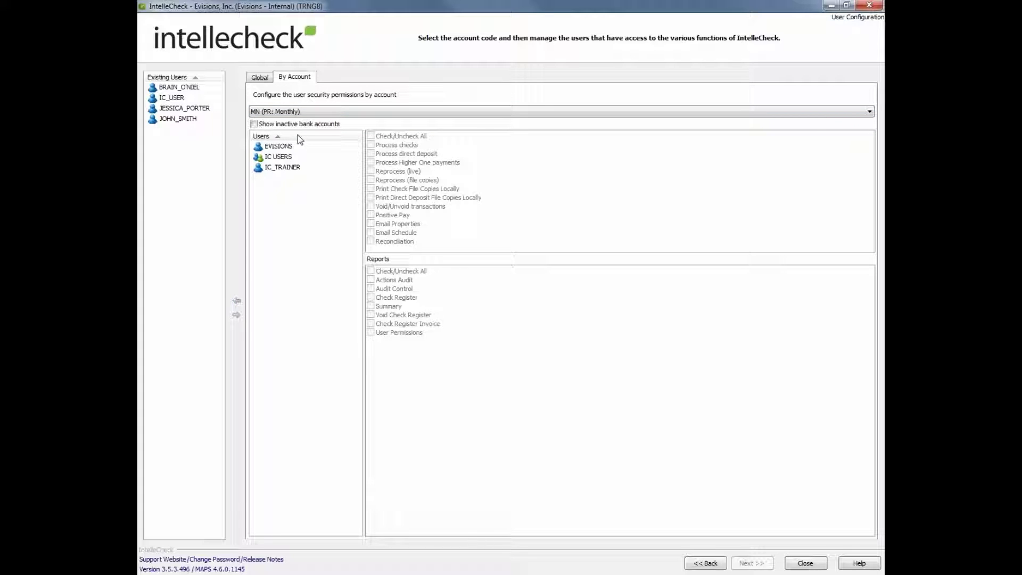
{"action": "left_click", "coordinate": [157, 121]}
{"action": "left_click_drag", "start_coordinate": [157, 122], "coordinate": [275, 181]}
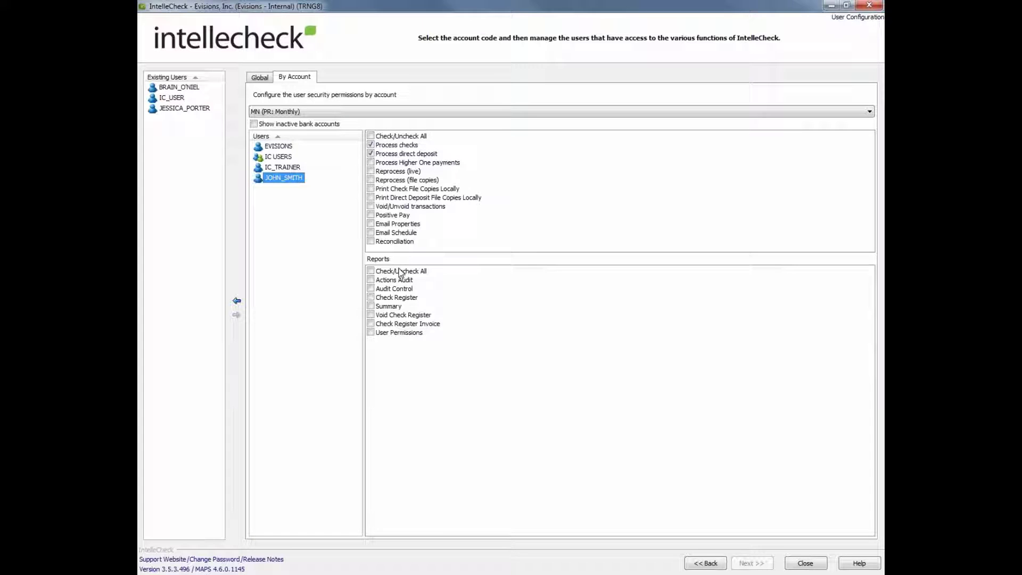
{"action": "key", "text": "Delete"}
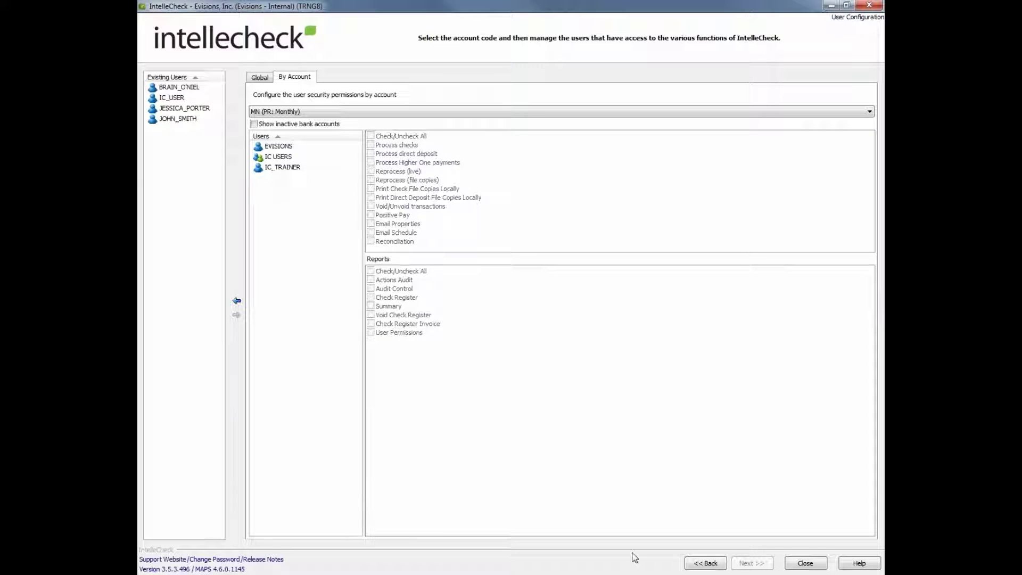
Load the Positive Pay Test Layout and view its associated account, MN (PR: Monthly).
{"action": "left_click", "coordinate": [701, 563]}
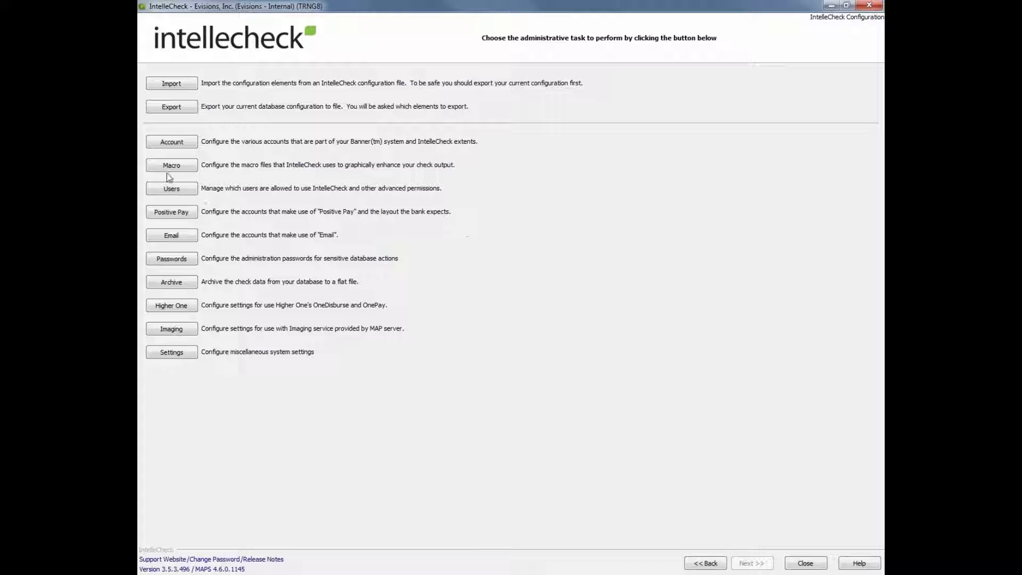
{"action": "left_click", "coordinate": [187, 211]}
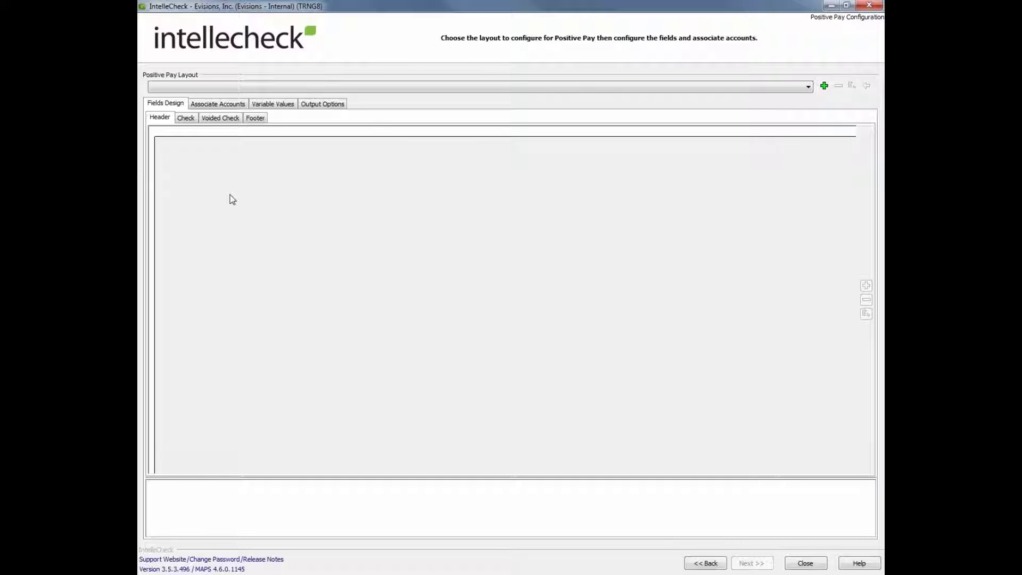
{"action": "left_click", "coordinate": [259, 87]}
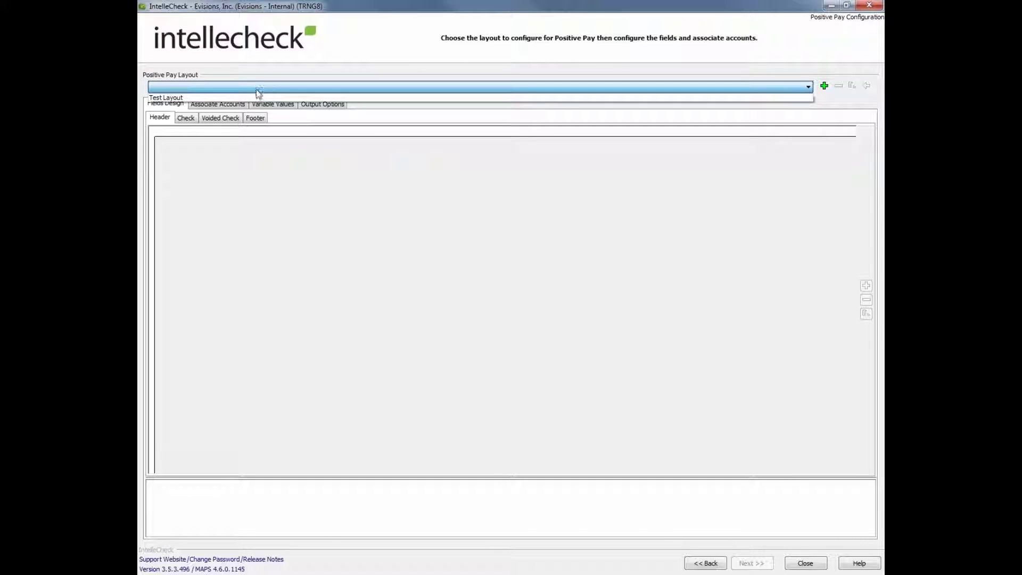
{"action": "left_click", "coordinate": [251, 97]}
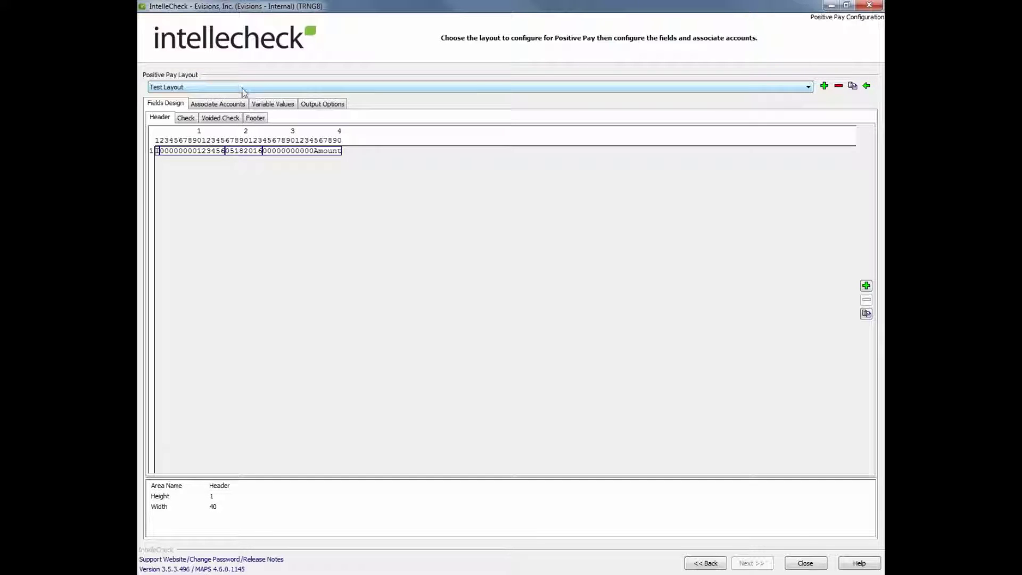
{"action": "left_click", "coordinate": [231, 105]}
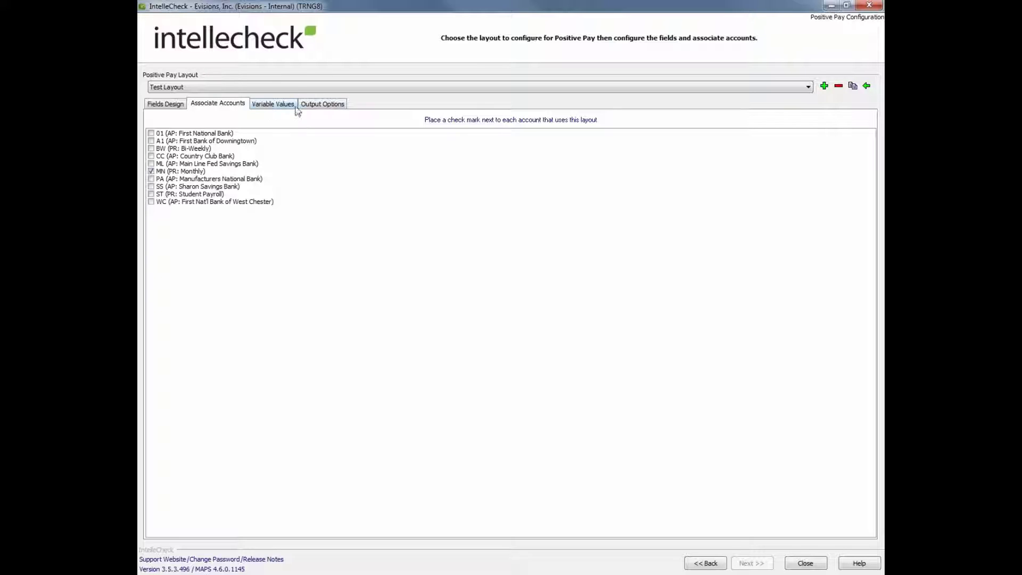
Review Test Layout's output options (MAPS path and script), then go back to the task list.
{"action": "left_click", "coordinate": [334, 105]}
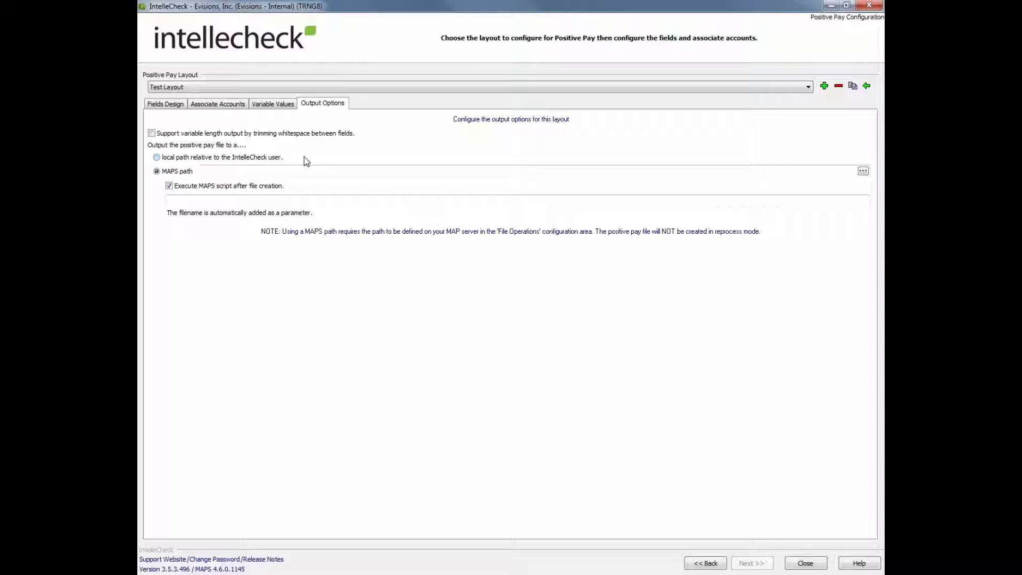
{"action": "left_click", "coordinate": [720, 567]}
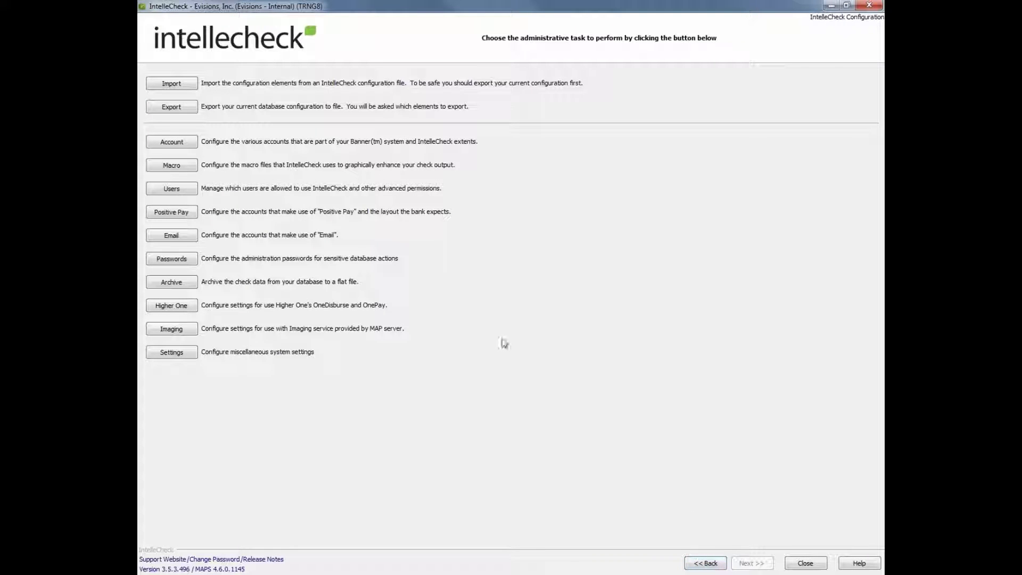
Set the Monthly Payroll email layout's Content Type to HTML and view its Attachment settings.
{"action": "left_click", "coordinate": [172, 235]}
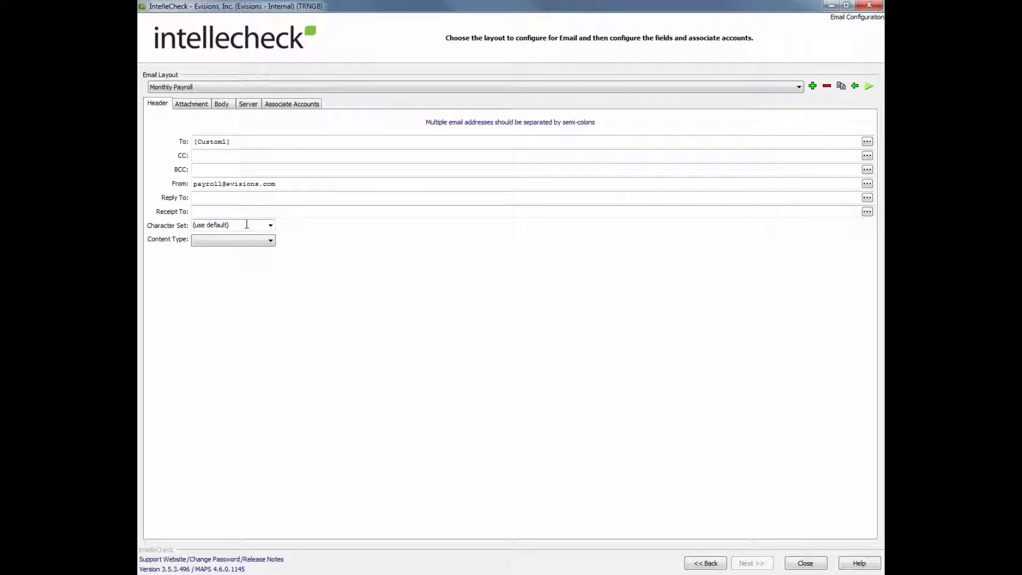
{"action": "left_click", "coordinate": [236, 240]}
{"action": "left_click", "coordinate": [236, 256]}
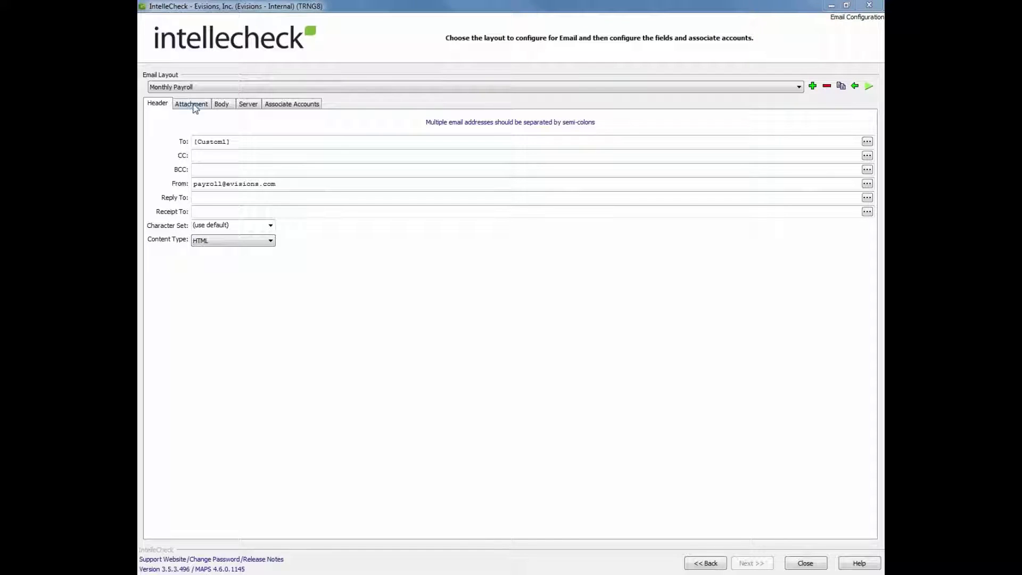
{"action": "key", "text": "ctrl+Tab"}
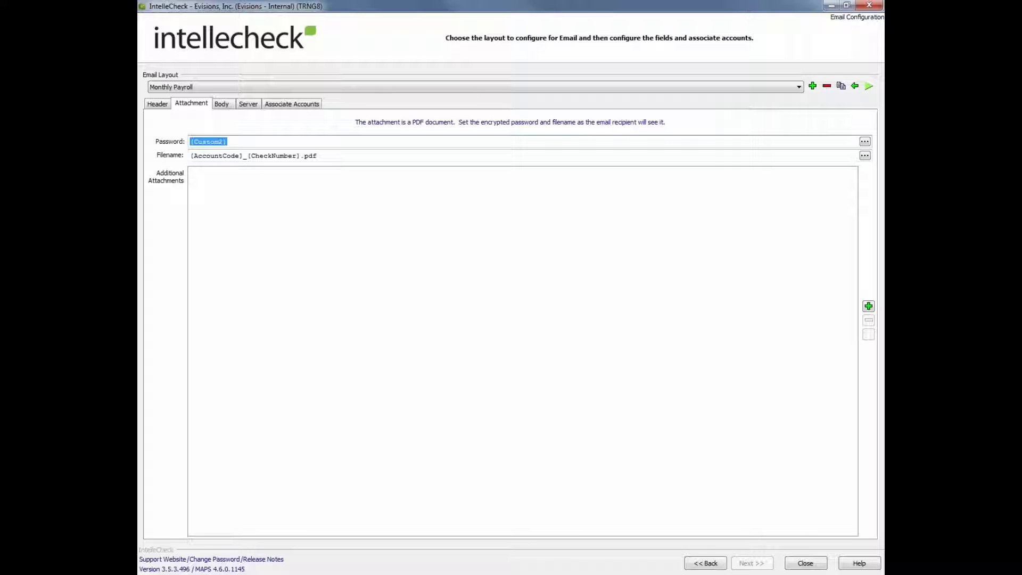
Review the email's Body and Evisions Server tabs, then its accounts MN and ST.
{"action": "left_click", "coordinate": [226, 105]}
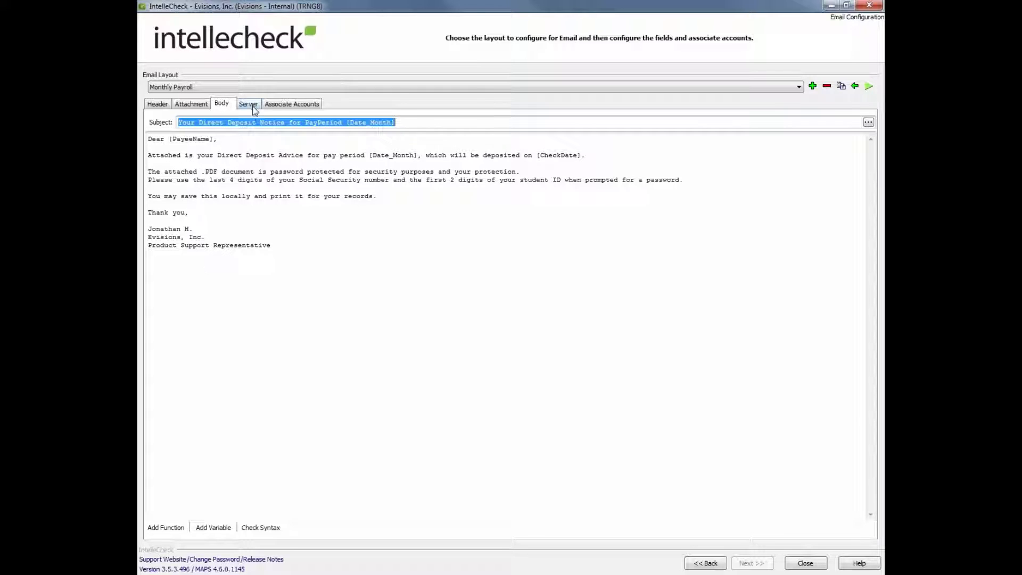
{"action": "left_click", "coordinate": [254, 107]}
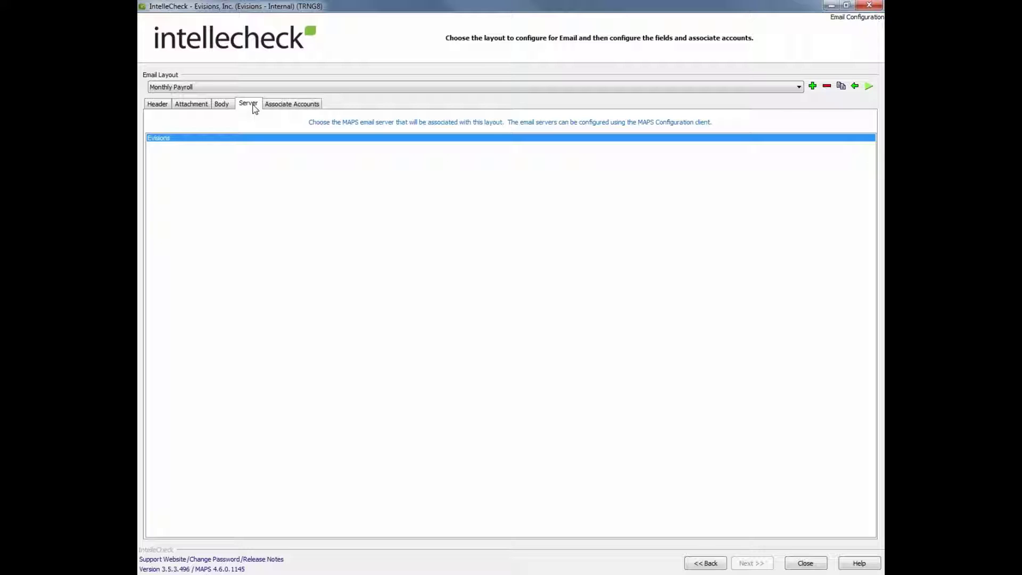
{"action": "left_click", "coordinate": [280, 108]}
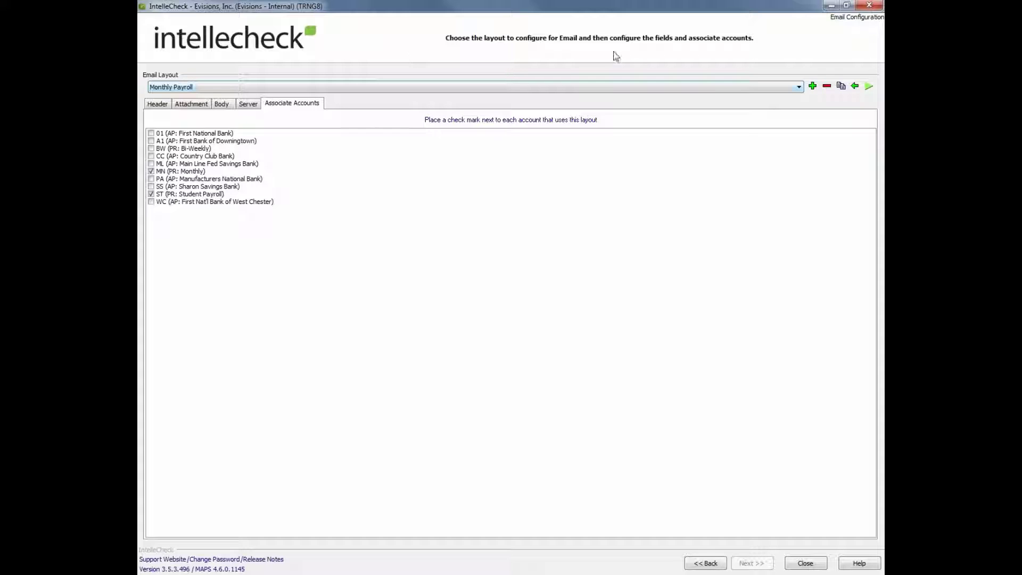
Open the test Data Entry, cancel it, and return to the administrative task list.
{"action": "left_click", "coordinate": [869, 87]}
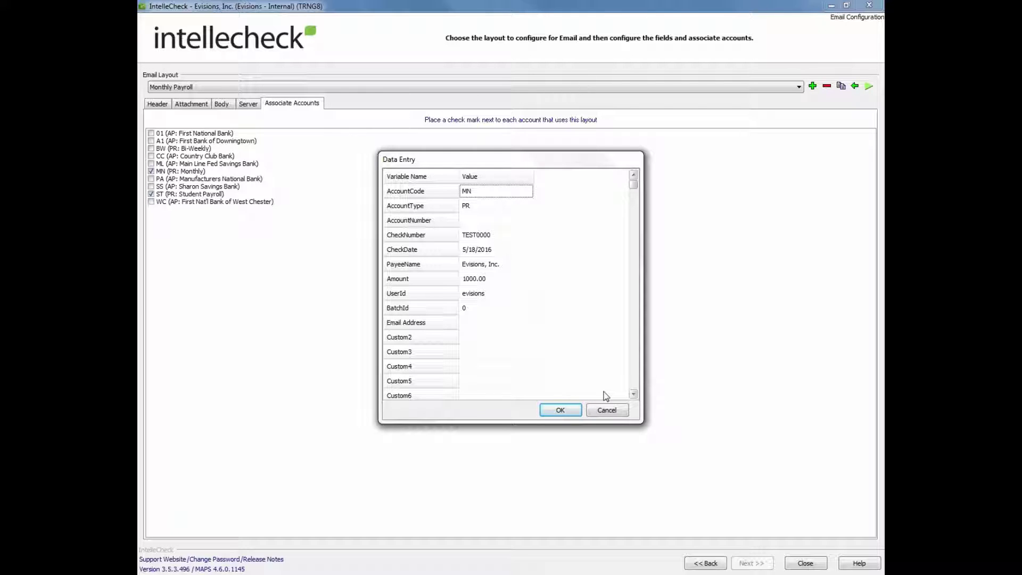
{"action": "left_click", "coordinate": [607, 411]}
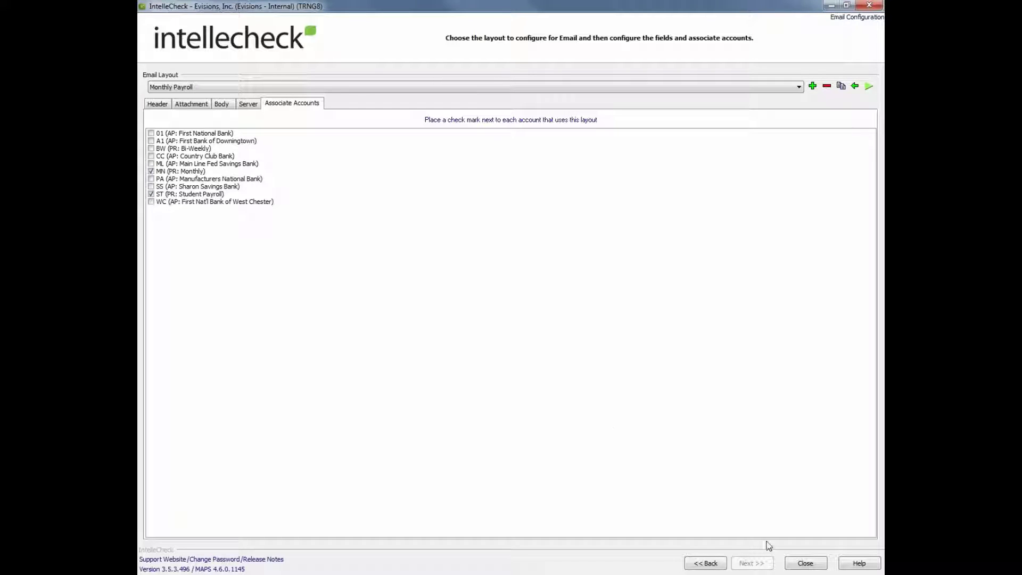
{"action": "left_click", "coordinate": [701, 567]}
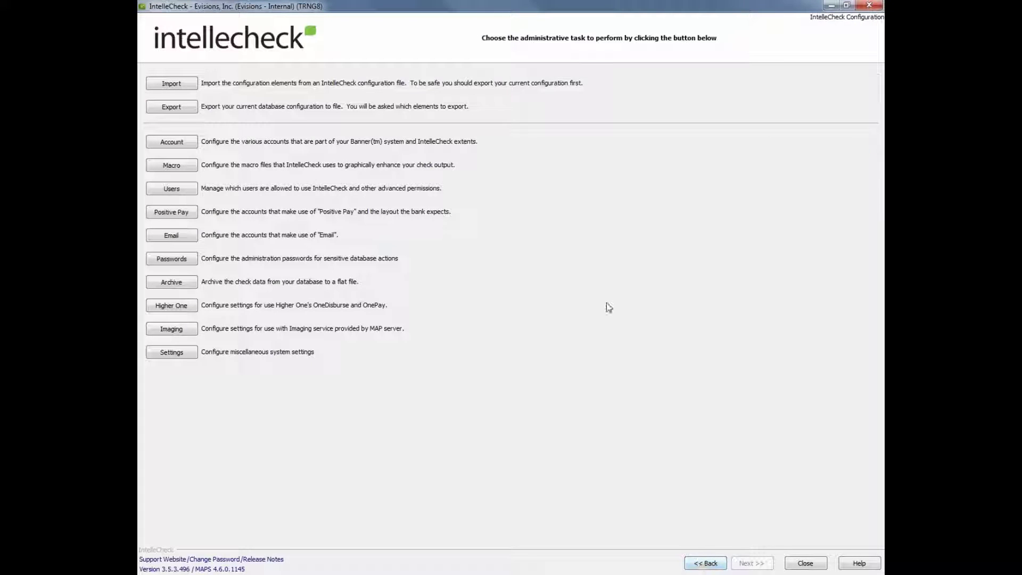
In Password Configuration, check the existing layouts, then add a new layout named 'Training'.
{"action": "left_click", "coordinate": [187, 261]}
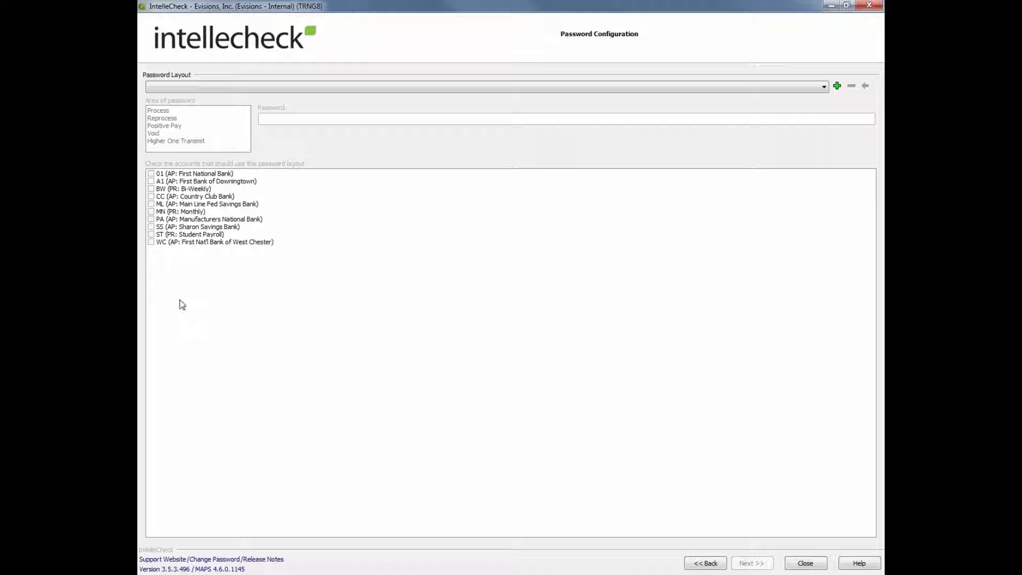
{"action": "left_click", "coordinate": [337, 88]}
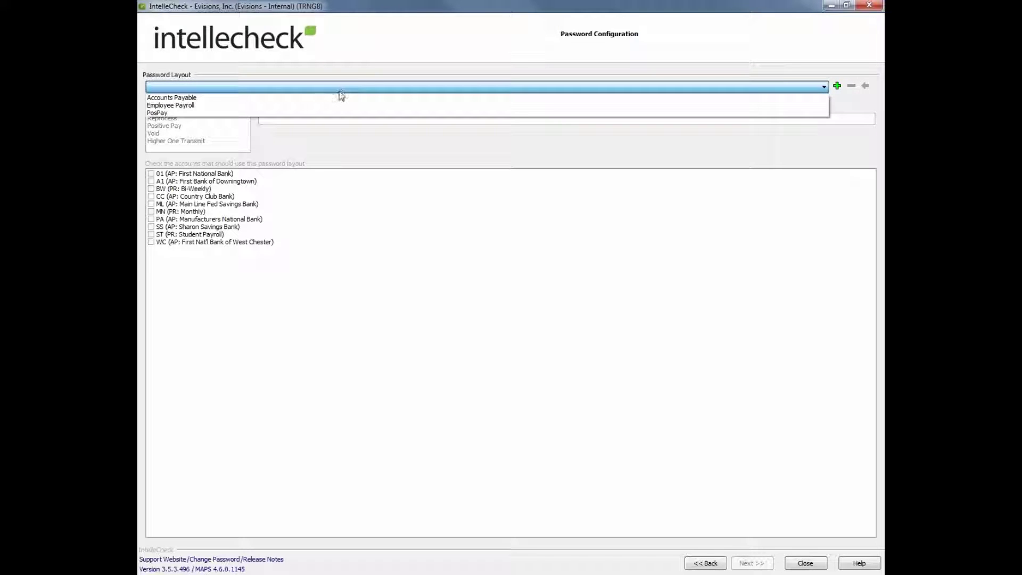
{"action": "left_click", "coordinate": [370, 283]}
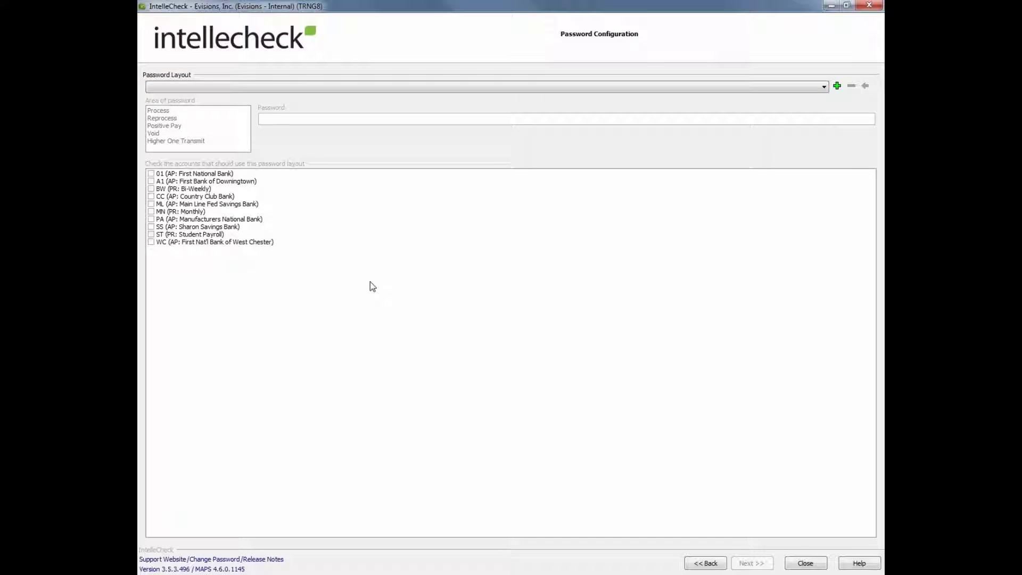
{"action": "left_click", "coordinate": [836, 87]}
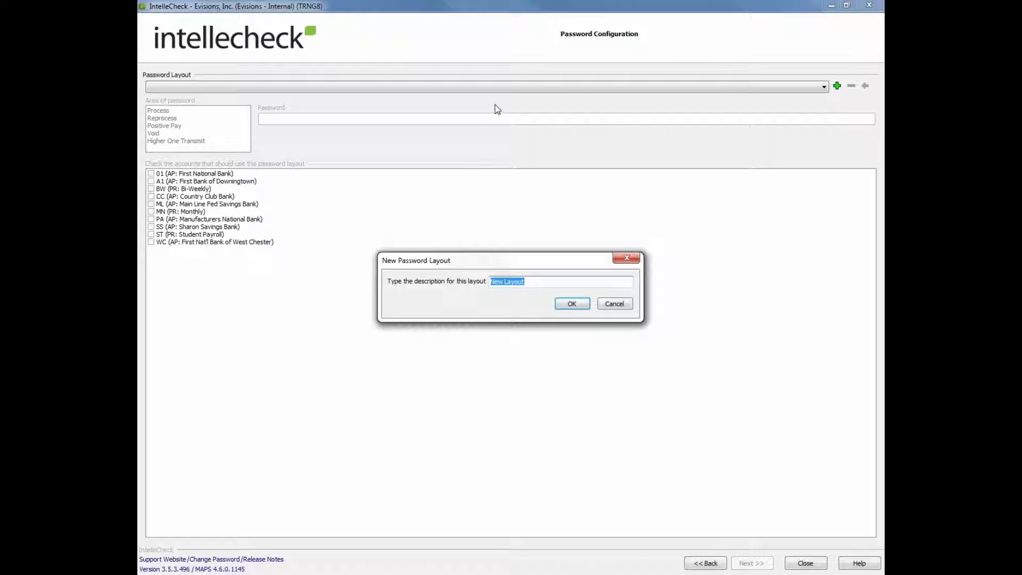
{"action": "type", "text": "Training"}
{"action": "key", "text": "Return"}
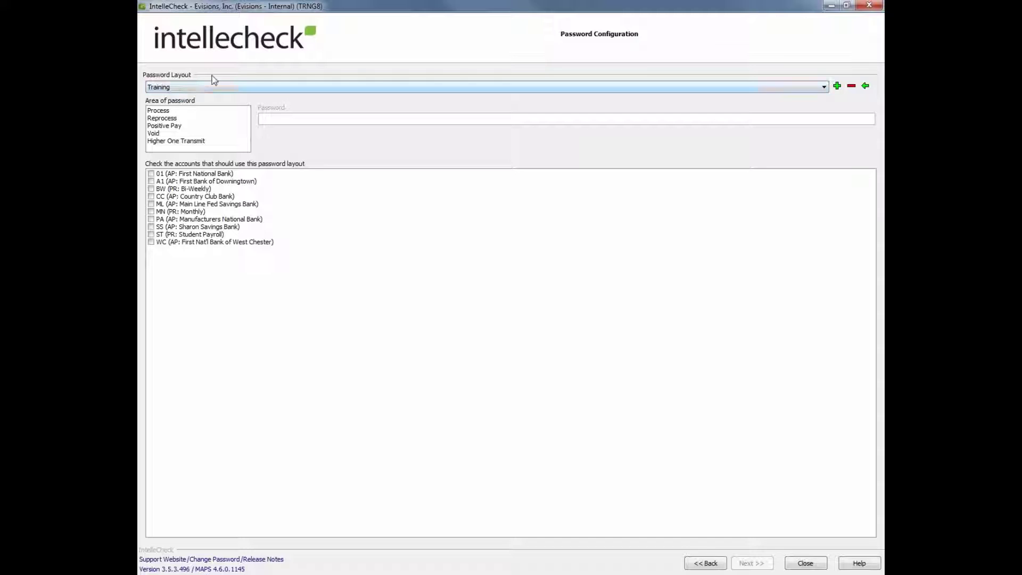
Protect the Void area of the Training layout with a password, entered twice.
{"action": "left_click", "coordinate": [162, 136]}
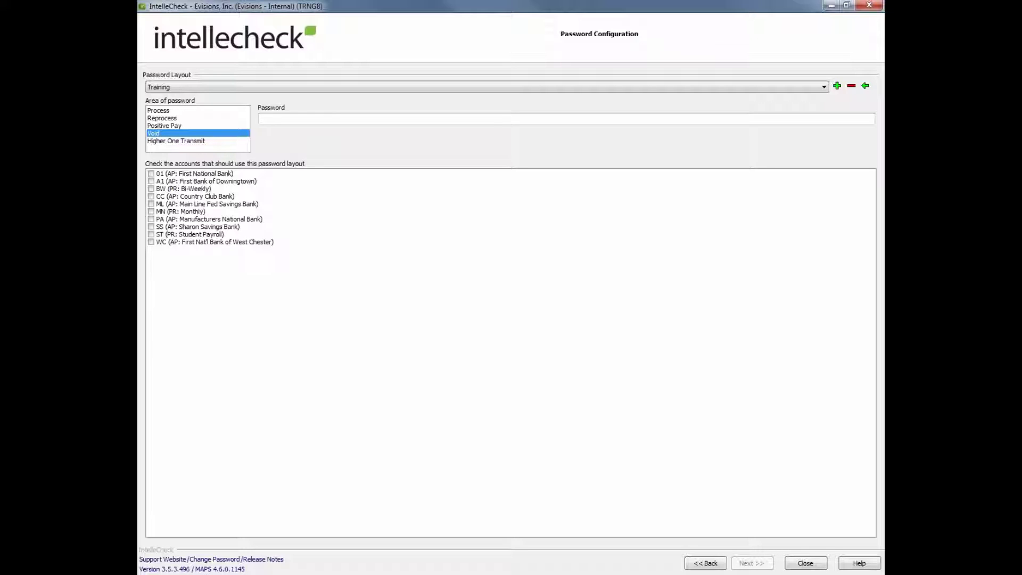
{"action": "type", "text": "voi"}
{"action": "key", "text": "Return"}
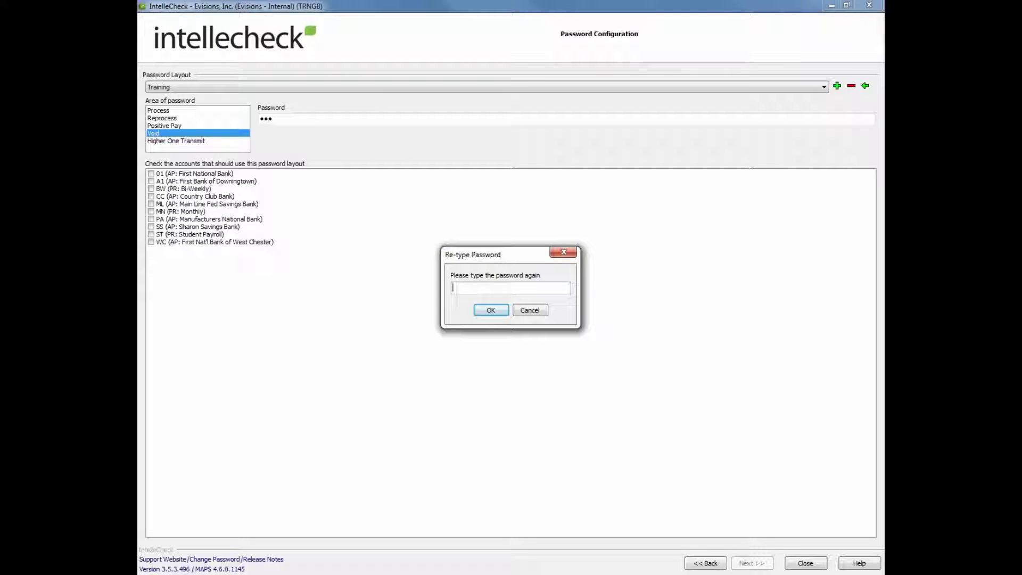
{"action": "type", "text": "voi"}
{"action": "key", "text": "Return"}
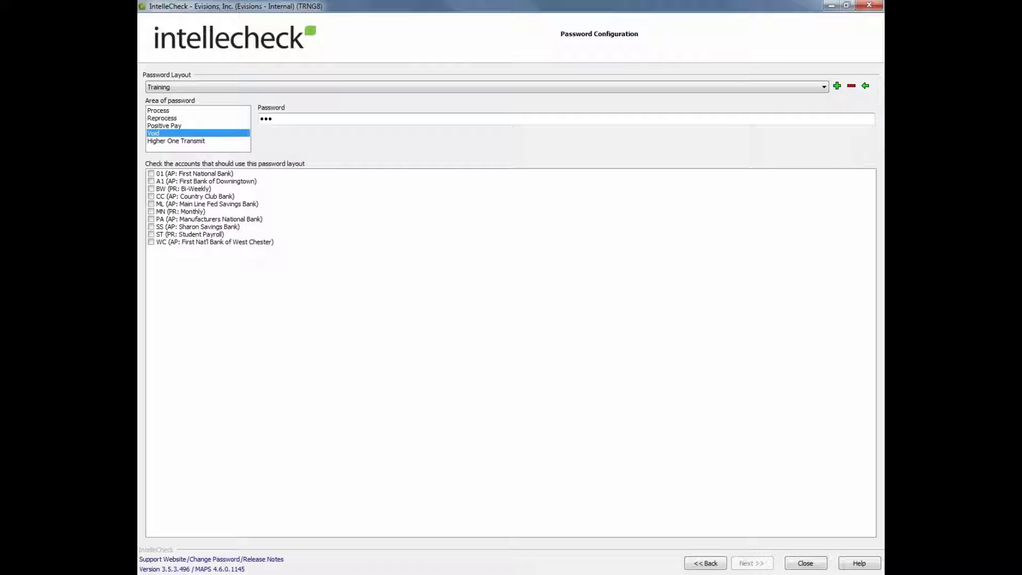
Apply the Training password layout to the ST, SS and WC accounts.
{"action": "left_click", "coordinate": [152, 234]}
{"action": "left_click", "coordinate": [152, 227]}
{"action": "left_click", "coordinate": [151, 242]}
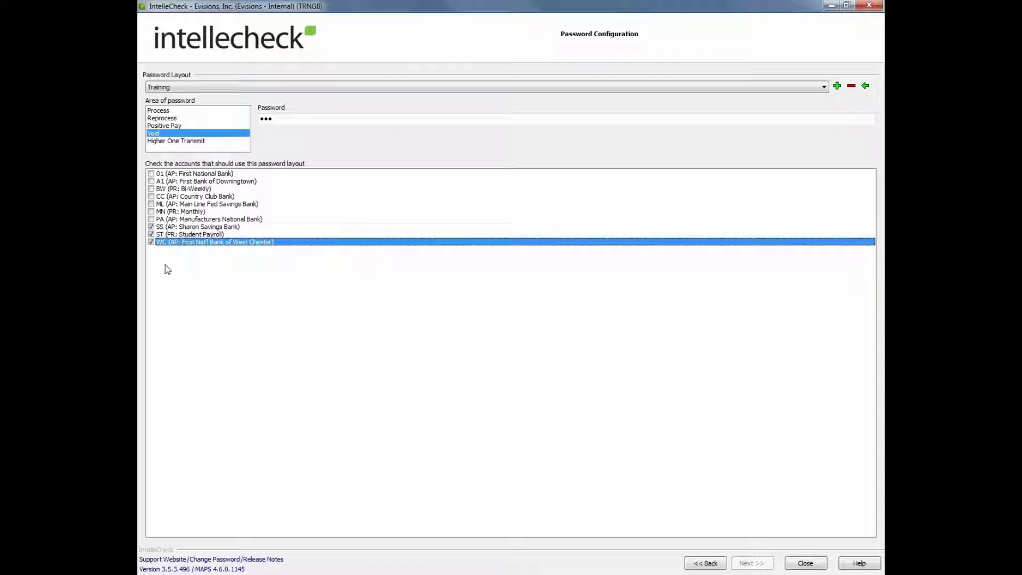
Remove the Training layout from Password Layout and go back to the task list.
{"action": "left_click", "coordinate": [852, 87]}
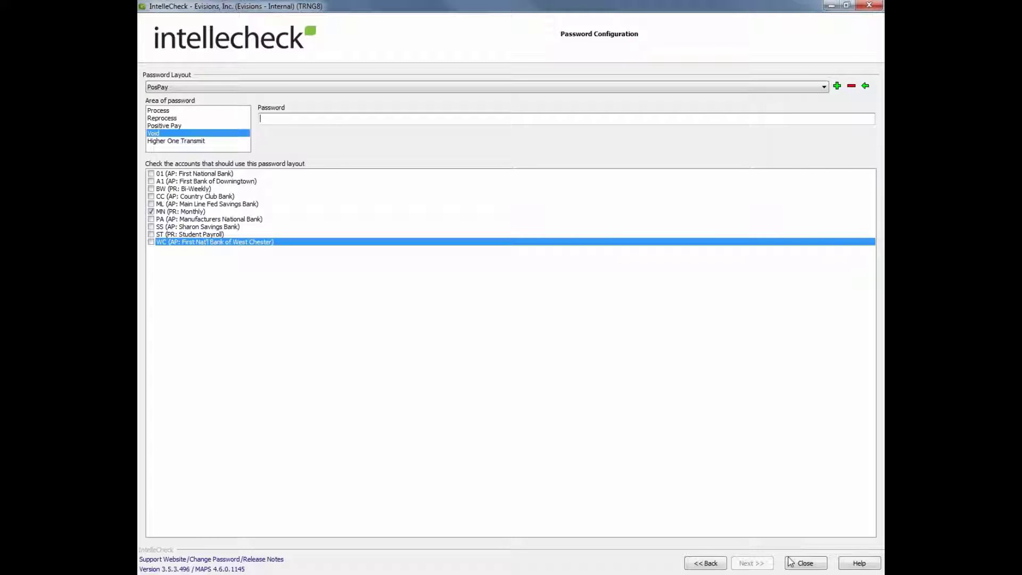
{"action": "left_click", "coordinate": [715, 565]}
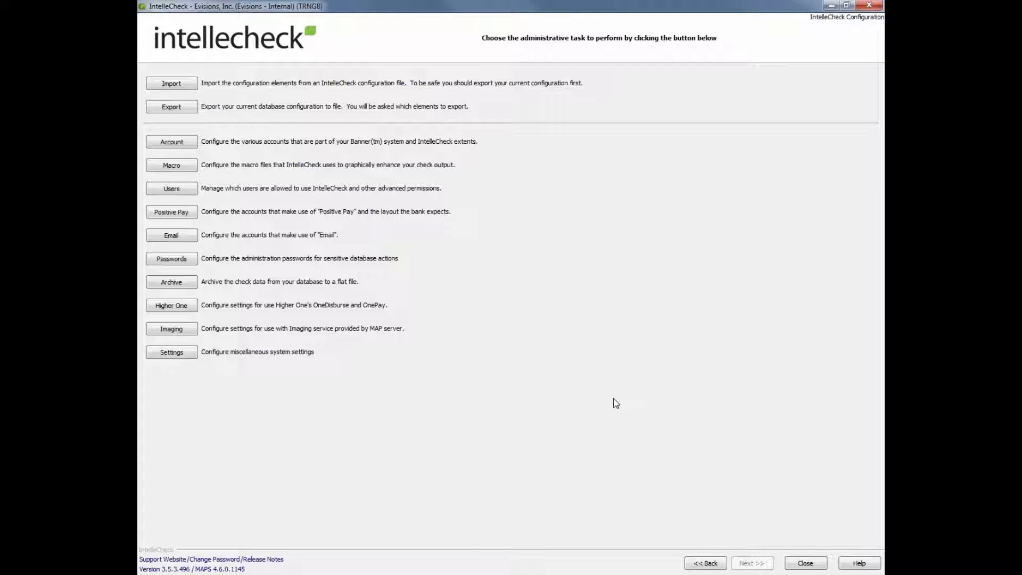
Bring up Archive Configuration for account MN (PR: Monthly).
{"action": "left_click", "coordinate": [171, 282]}
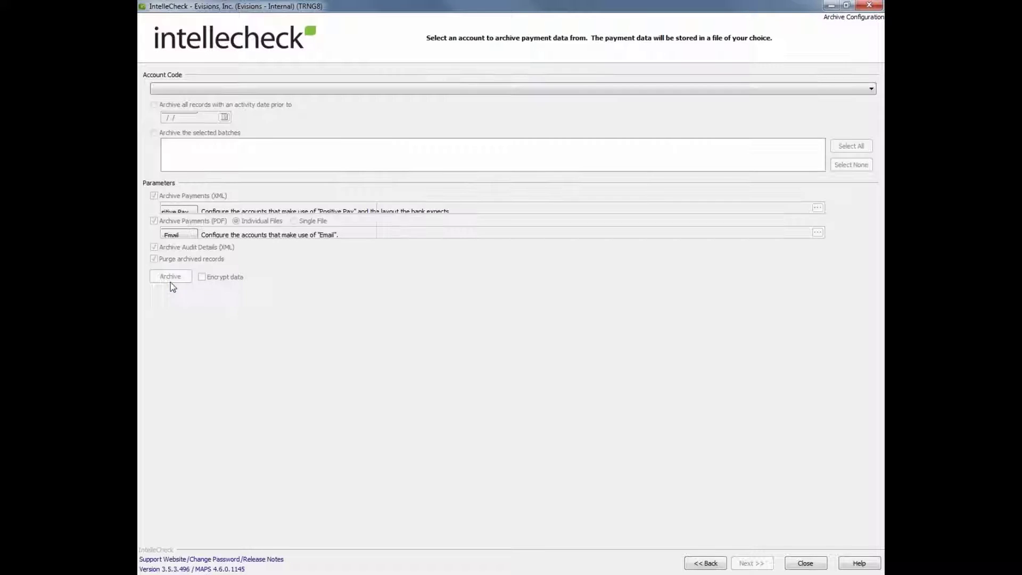
{"action": "left_click", "coordinate": [341, 89]}
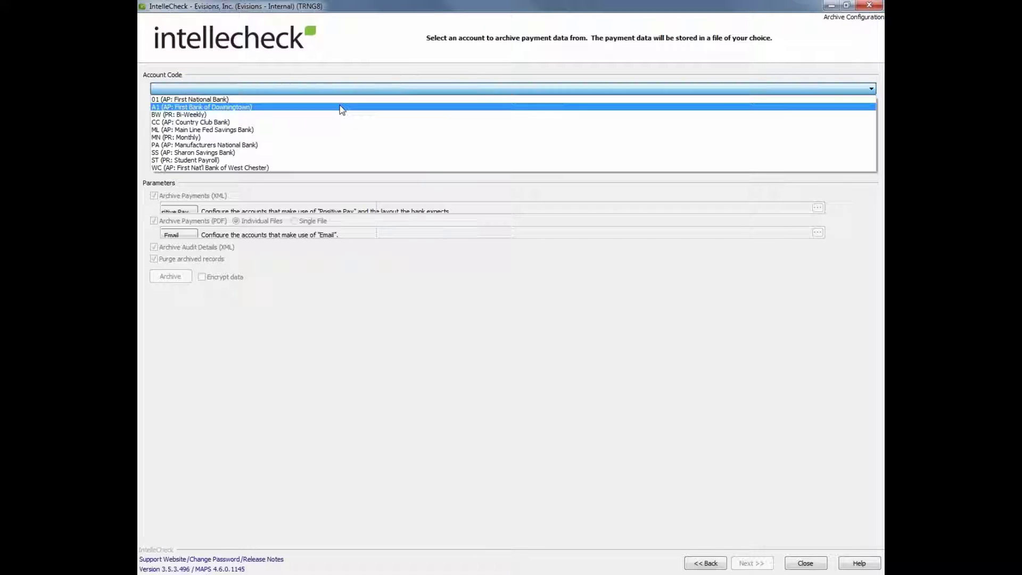
{"action": "left_click", "coordinate": [318, 137]}
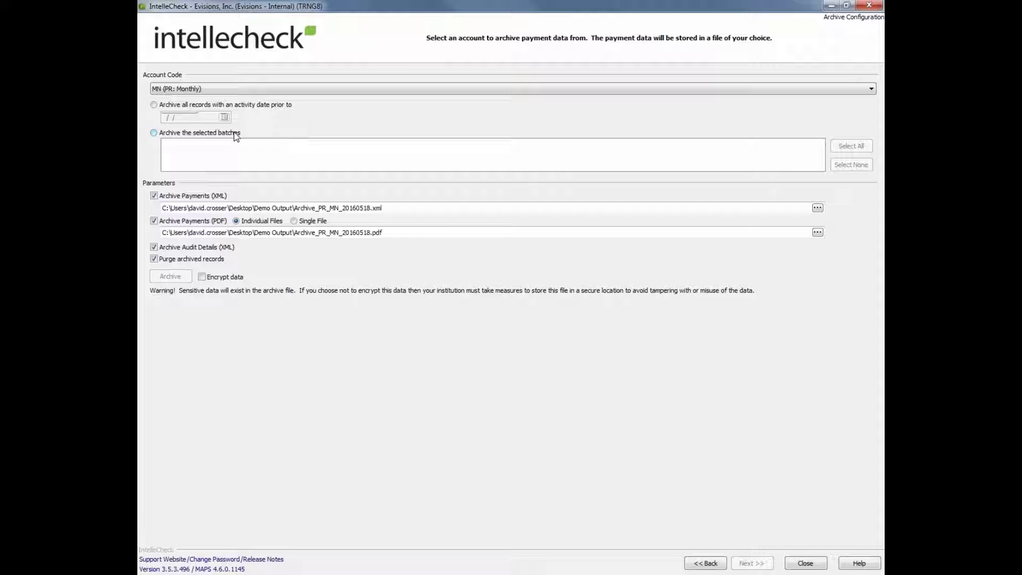
Turn off Archive Payments (XML) for MN and go back to the task list.
{"action": "left_click", "coordinate": [155, 196]}
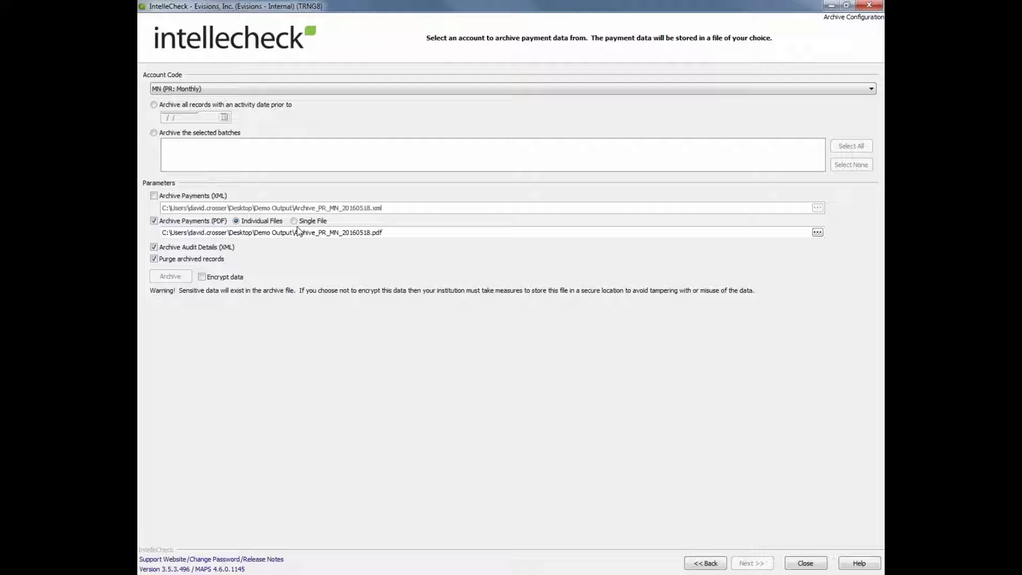
{"action": "left_click", "coordinate": [707, 563]}
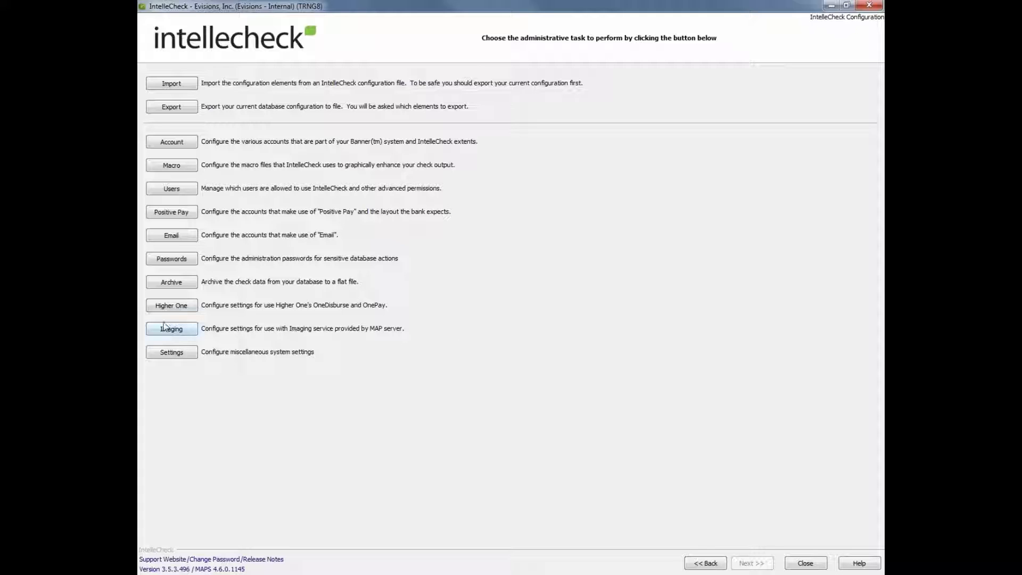
In Higher One, preview the Student Refunds query results and bring up its Query Builder.
{"action": "left_click", "coordinate": [176, 308]}
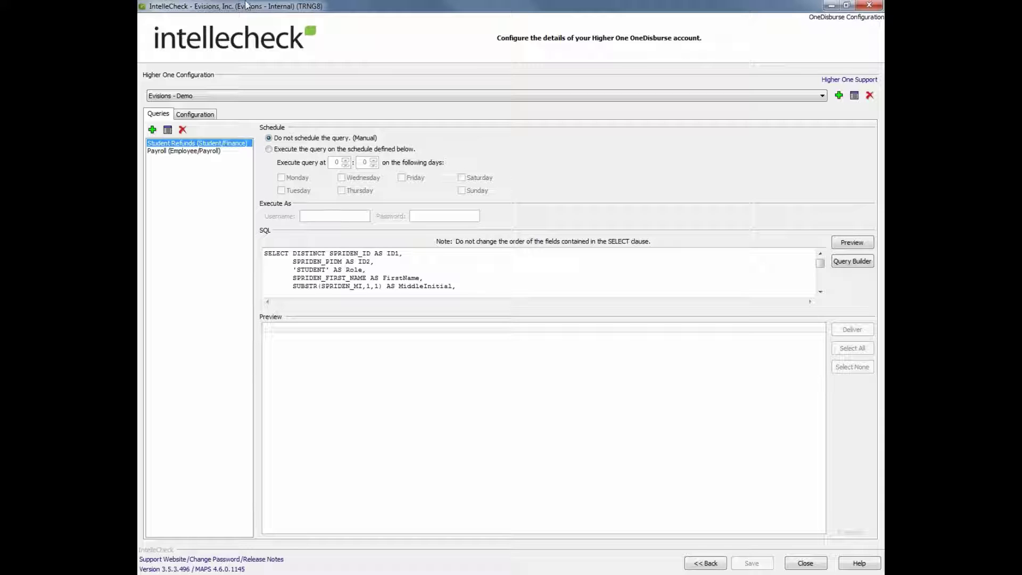
{"action": "left_click", "coordinate": [847, 245]}
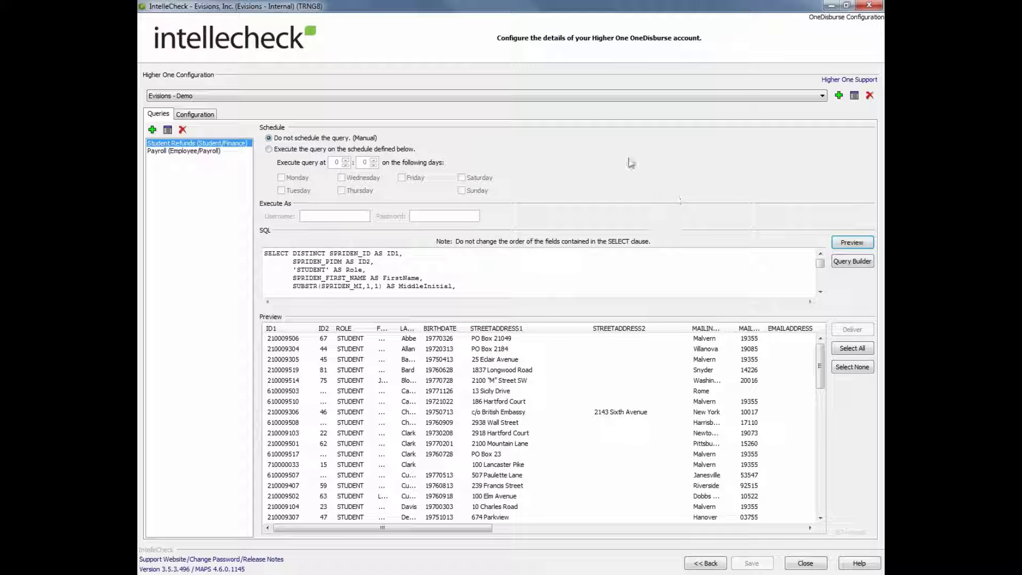
{"action": "left_click", "coordinate": [851, 261]}
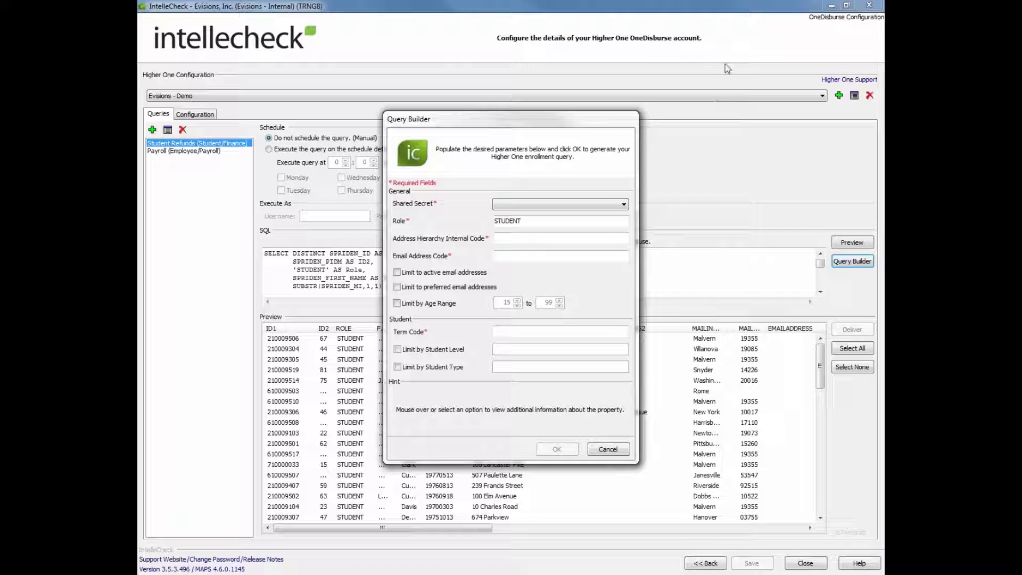
Cancel the Query Builder and view the Configuration tab with accounts 01 and MN enabled.
{"action": "mouse_move", "coordinate": [596, 236]}
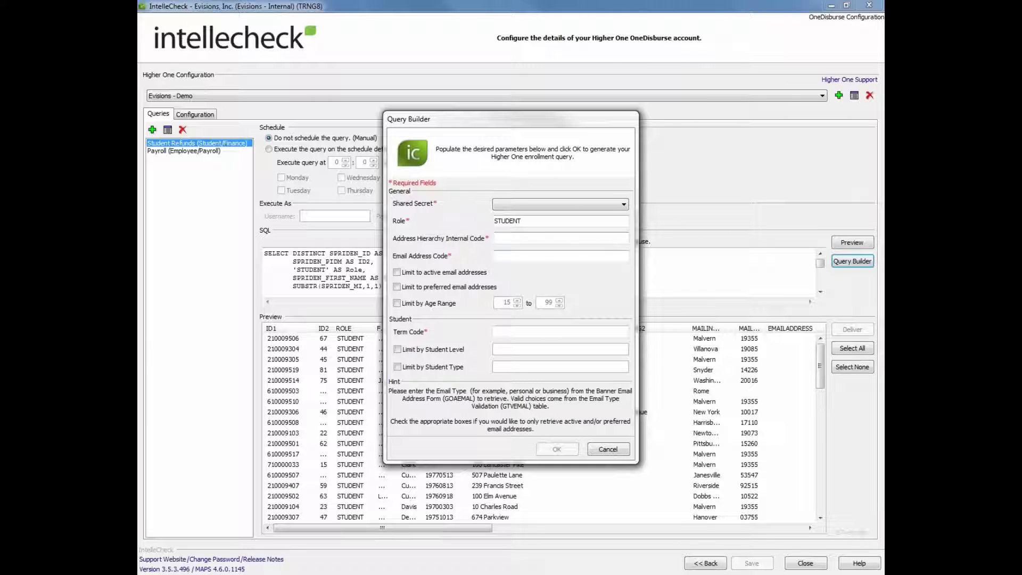
{"action": "mouse_move", "coordinate": [580, 299]}
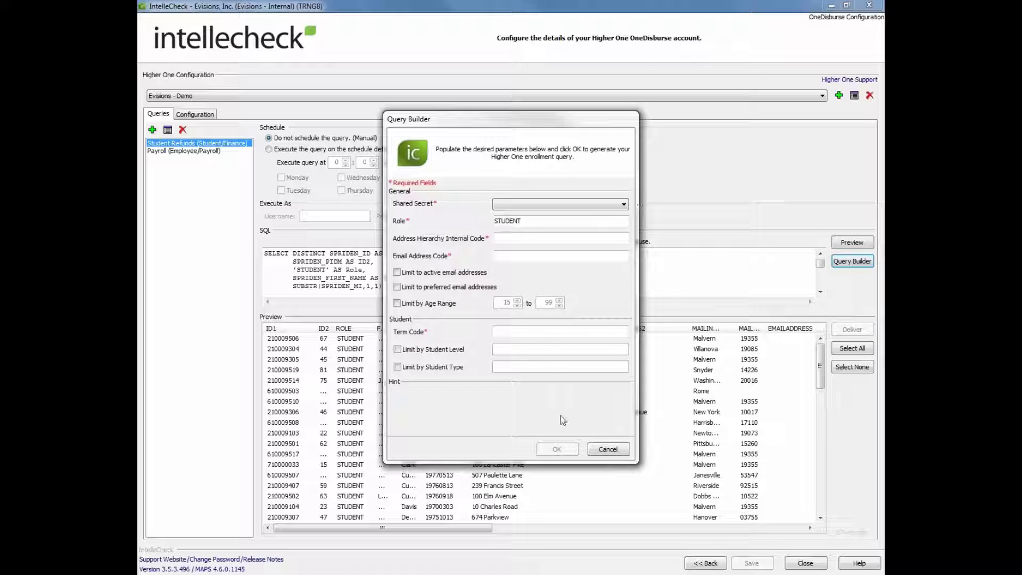
{"action": "left_click", "coordinate": [606, 450]}
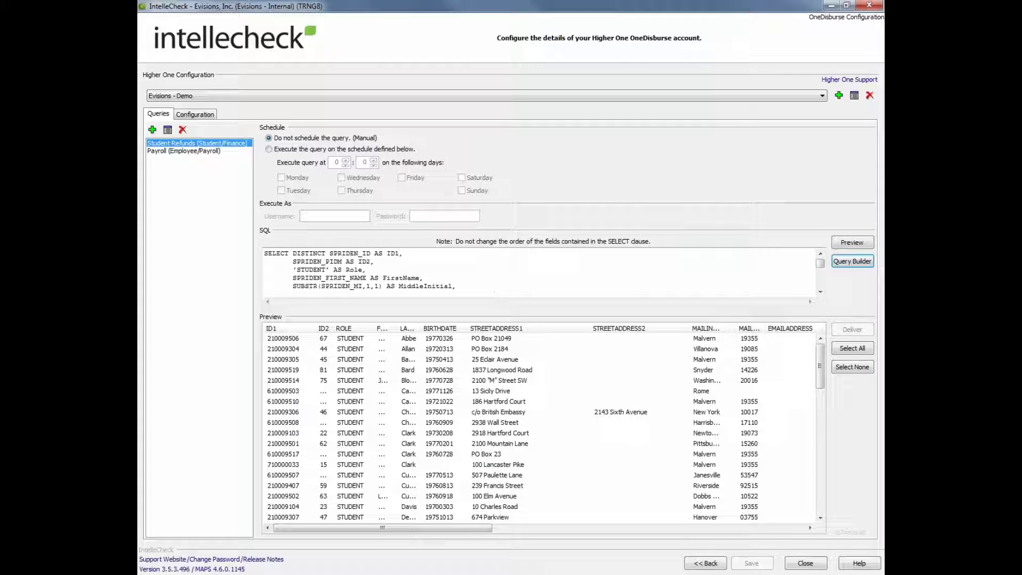
{"action": "left_click", "coordinate": [190, 115]}
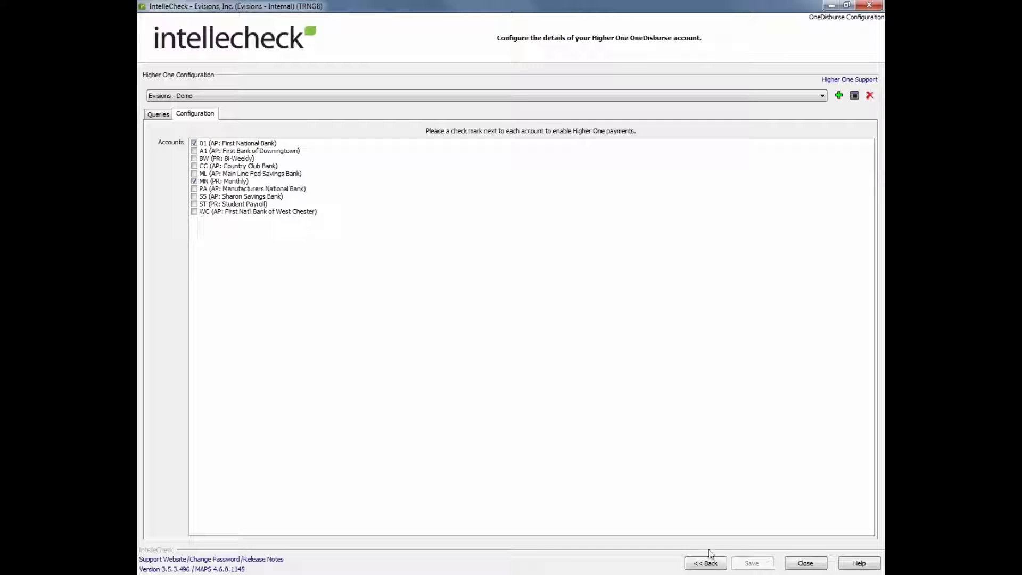
Go to Imaging and load the Paychecks layout, which runs copyfile.bat with {CheckNumber}.
{"action": "left_click", "coordinate": [700, 563]}
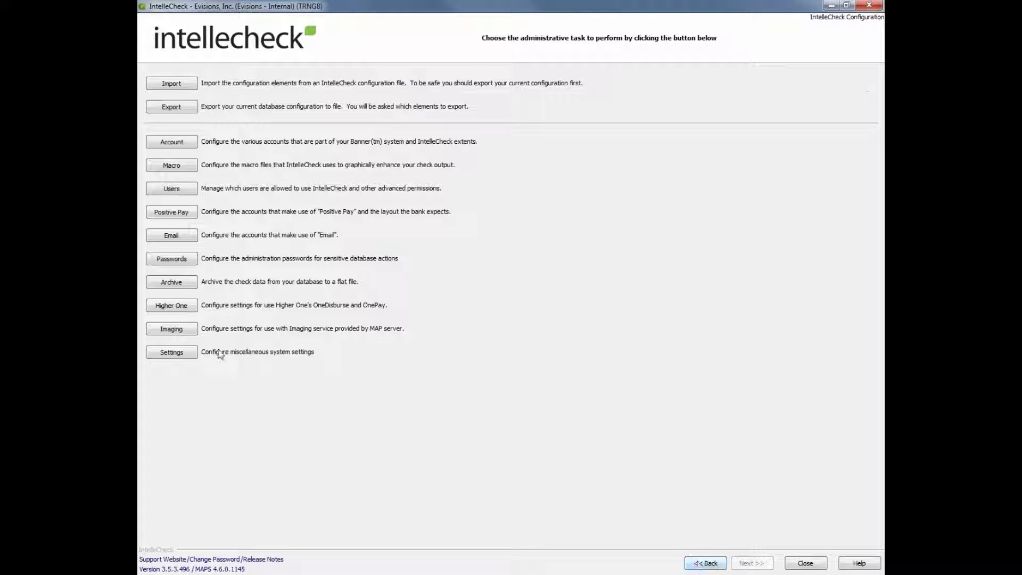
{"action": "left_click", "coordinate": [178, 329]}
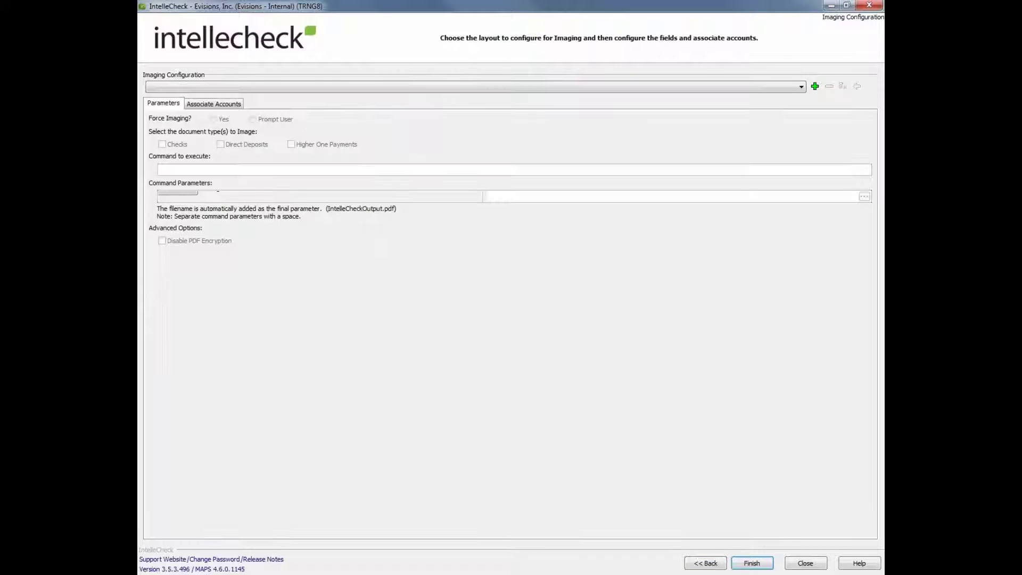
{"action": "left_click", "coordinate": [223, 88]}
{"action": "left_click", "coordinate": [228, 99]}
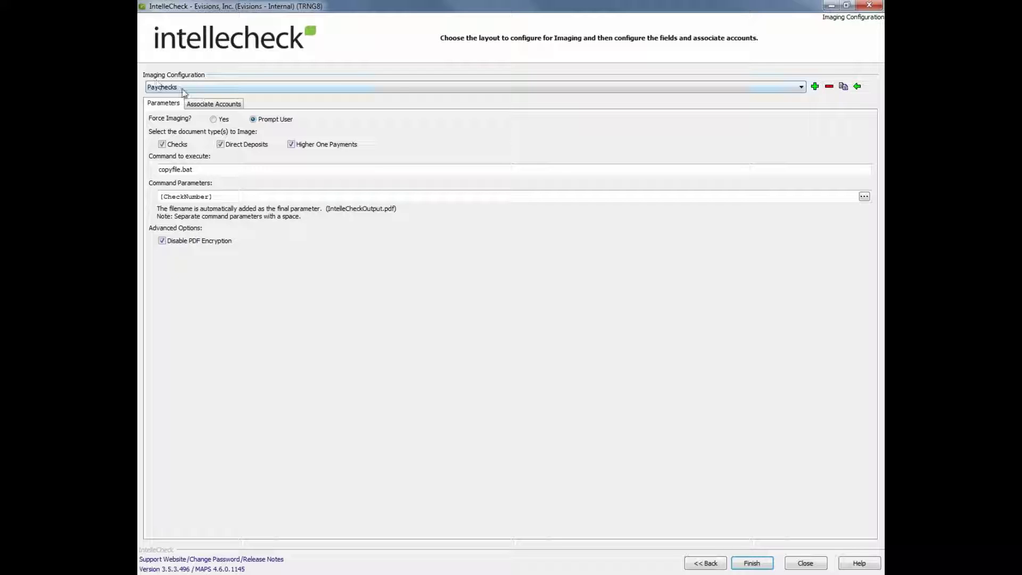
View Paychecks' Associate Accounts, exit IntelleCheck, and advance to the Advanced Training slide.
{"action": "left_click", "coordinate": [209, 105]}
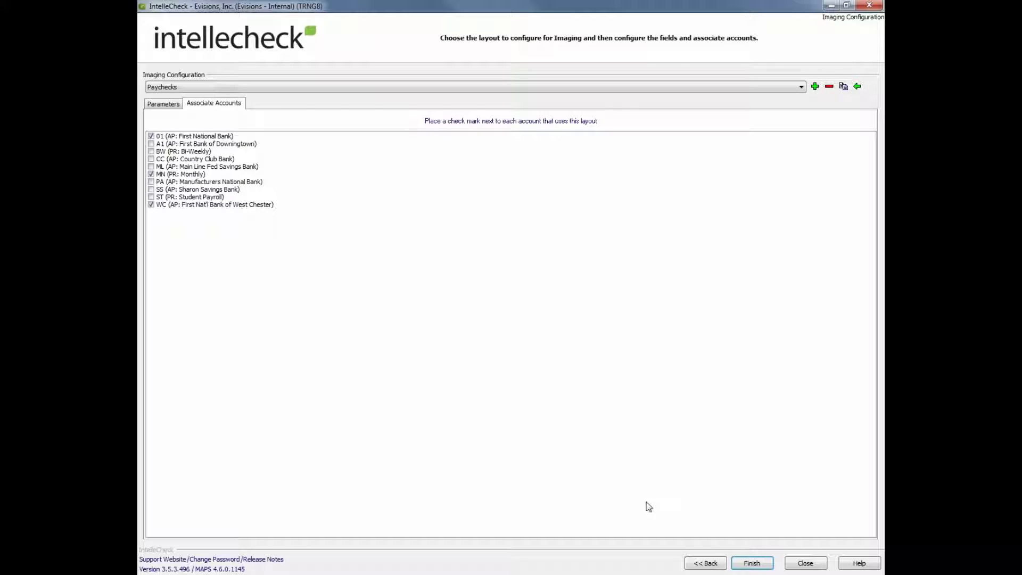
{"action": "left_click", "coordinate": [707, 563]}
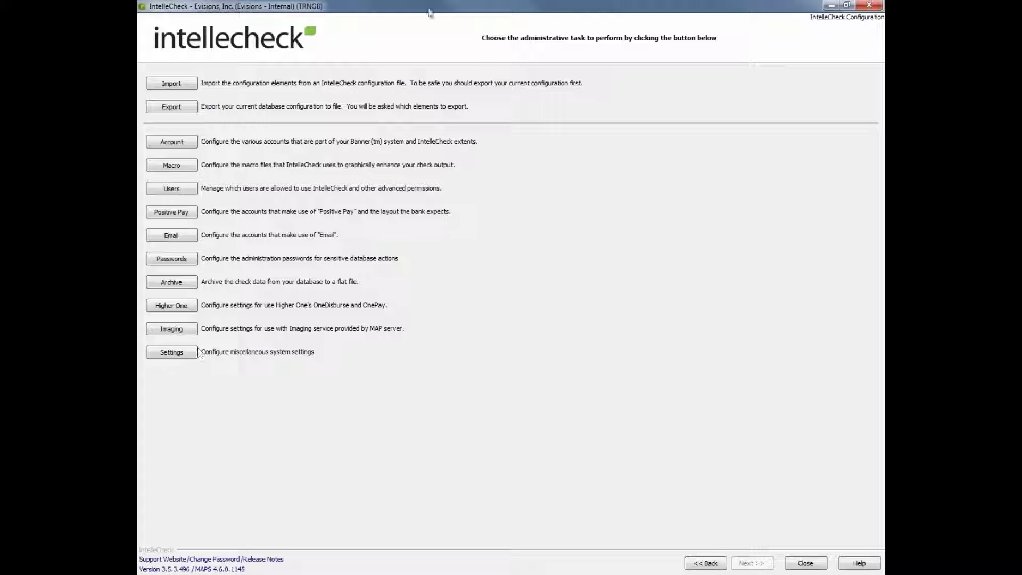
{"action": "left_click", "coordinate": [869, 5]}
{"action": "left_click", "coordinate": [383, 327]}
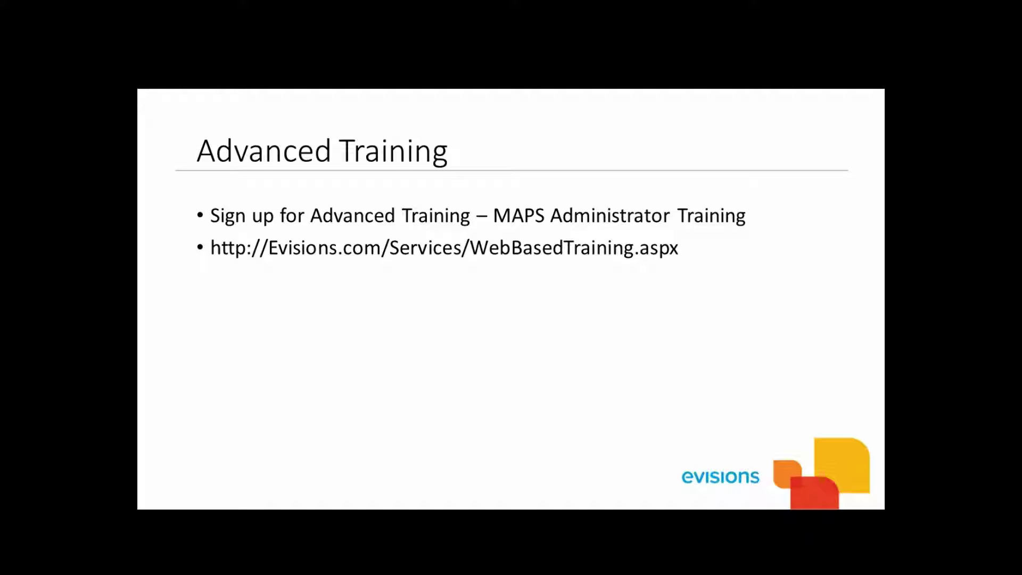
Advance to the Feature Announcement slide on USPS Intelligent Mail barcodes.
{"action": "left_click", "coordinate": [475, 402]}
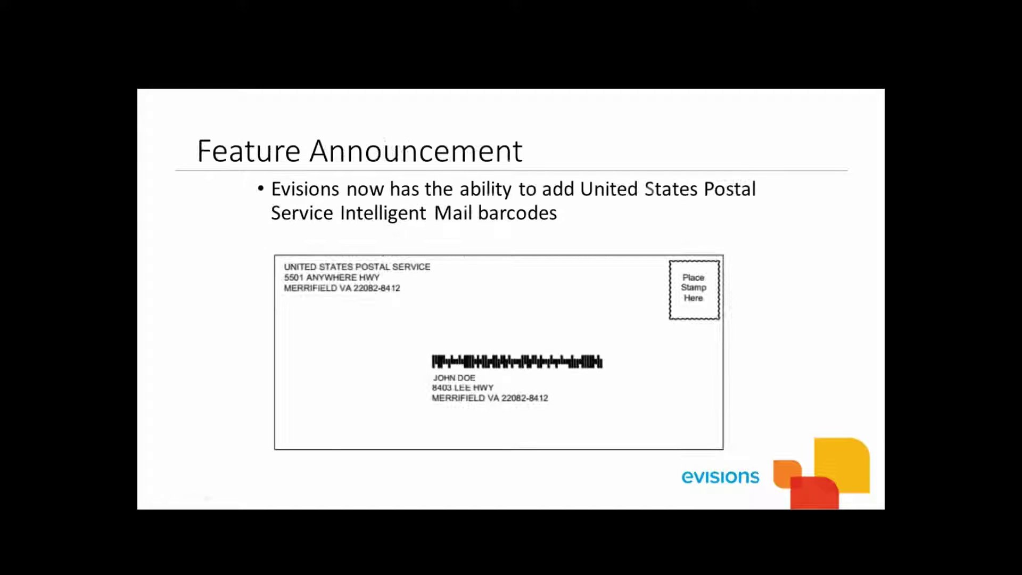